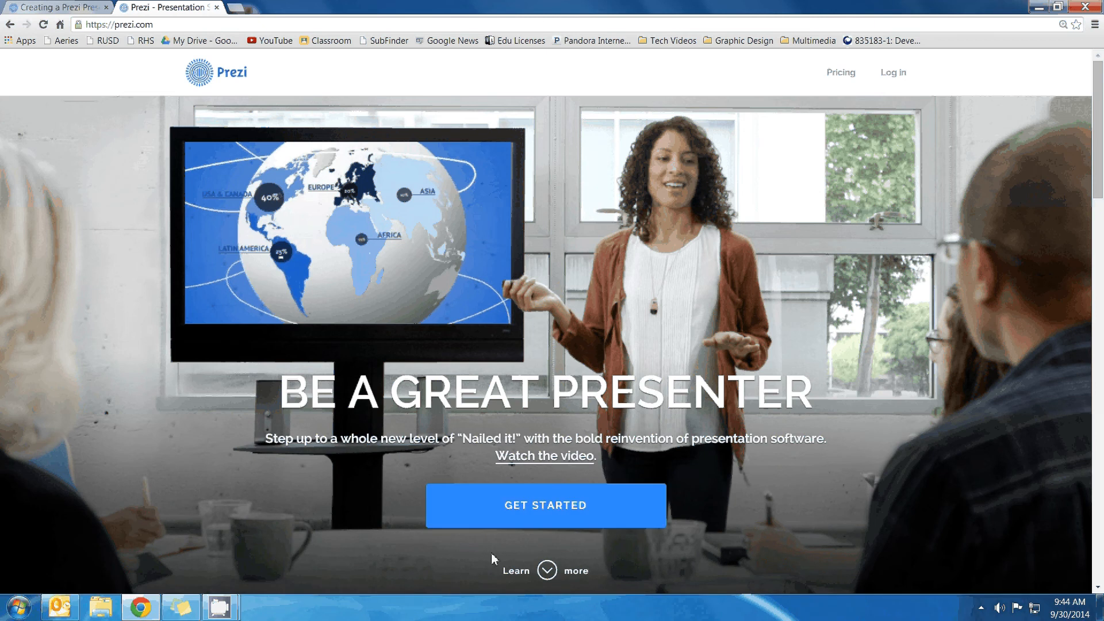
Skip the paid plans on the pricing page and continue with free public presentations
left_click(543, 518)
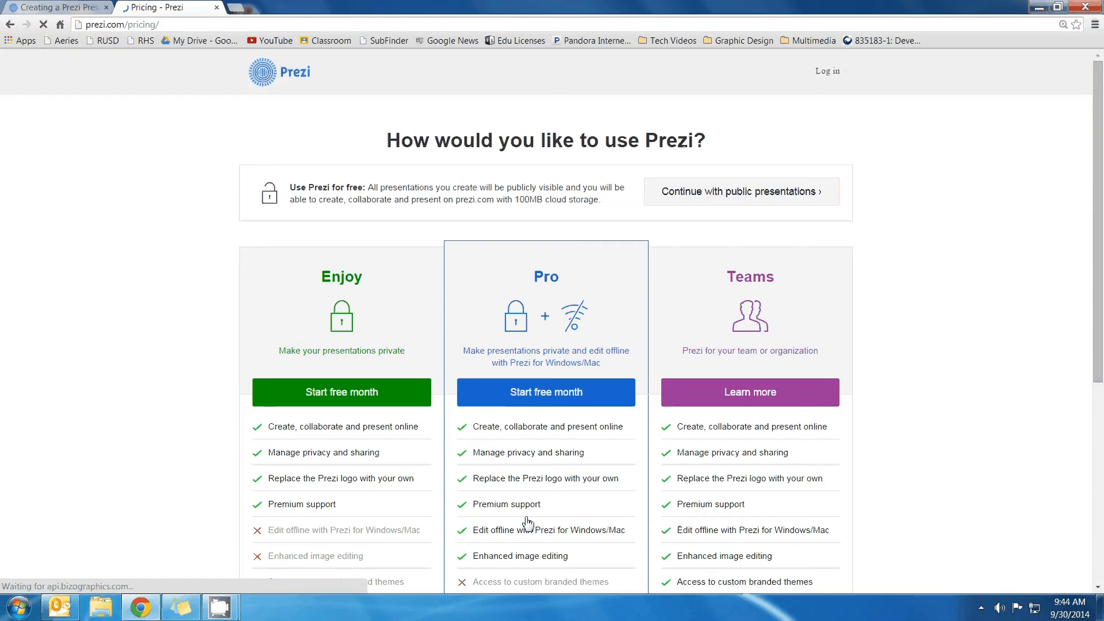
scroll(284, 274, "down", 4)
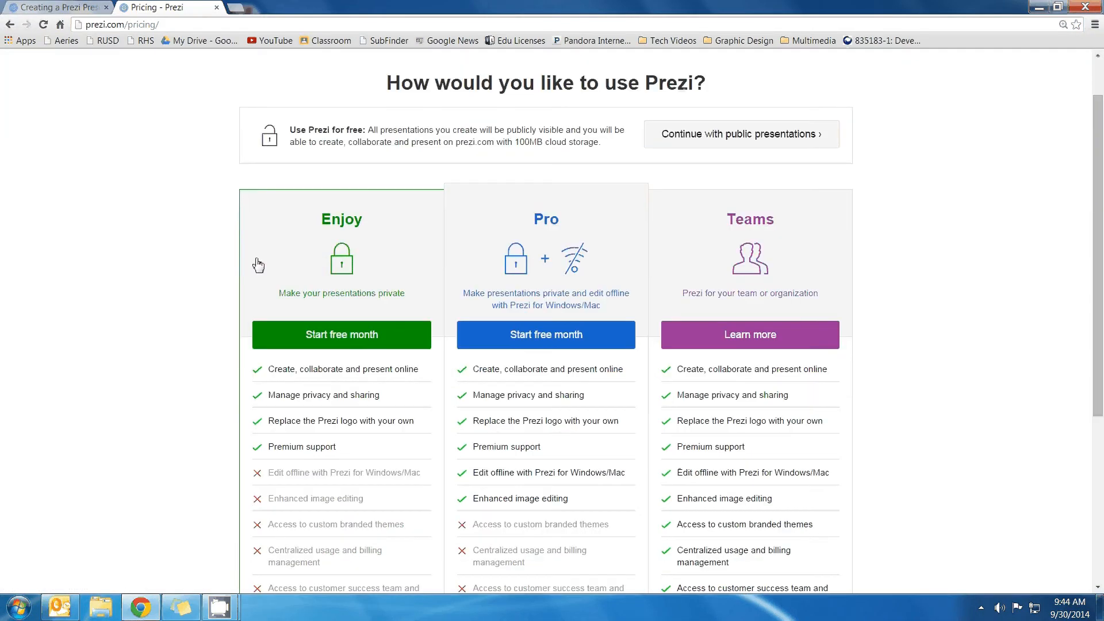
scroll(247, 264, "up", 1)
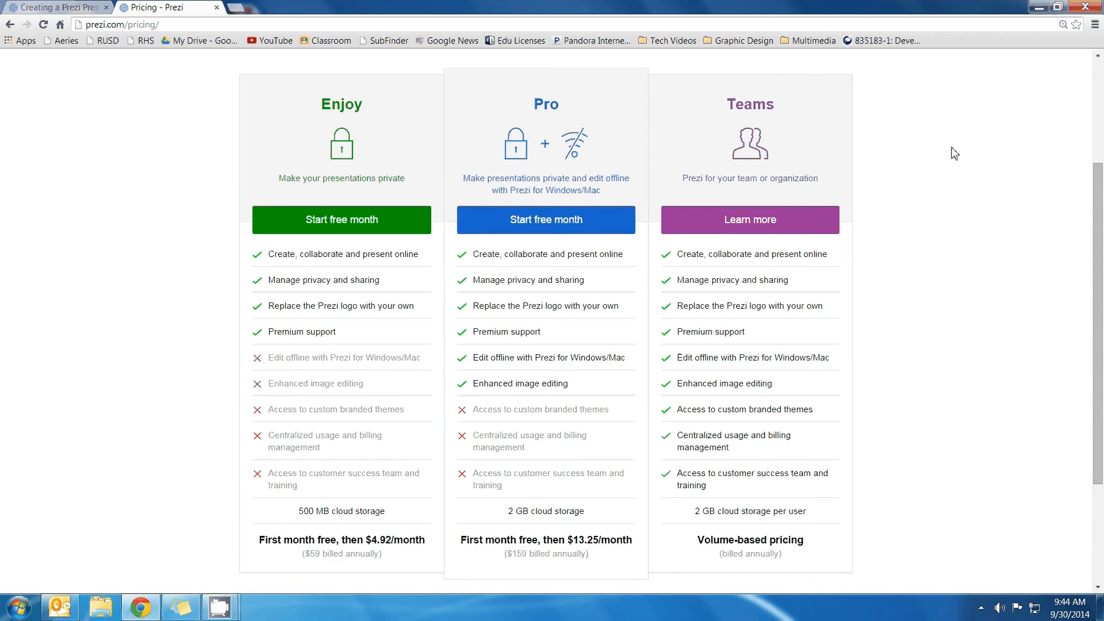
scroll(954, 154, "up", 3)
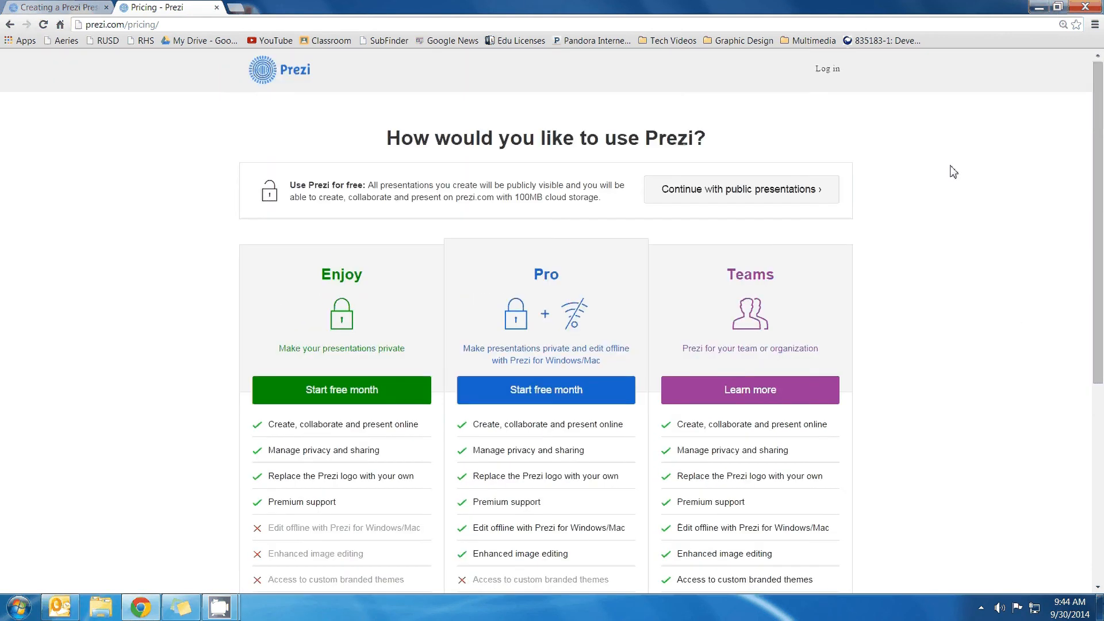
left_click(689, 195)
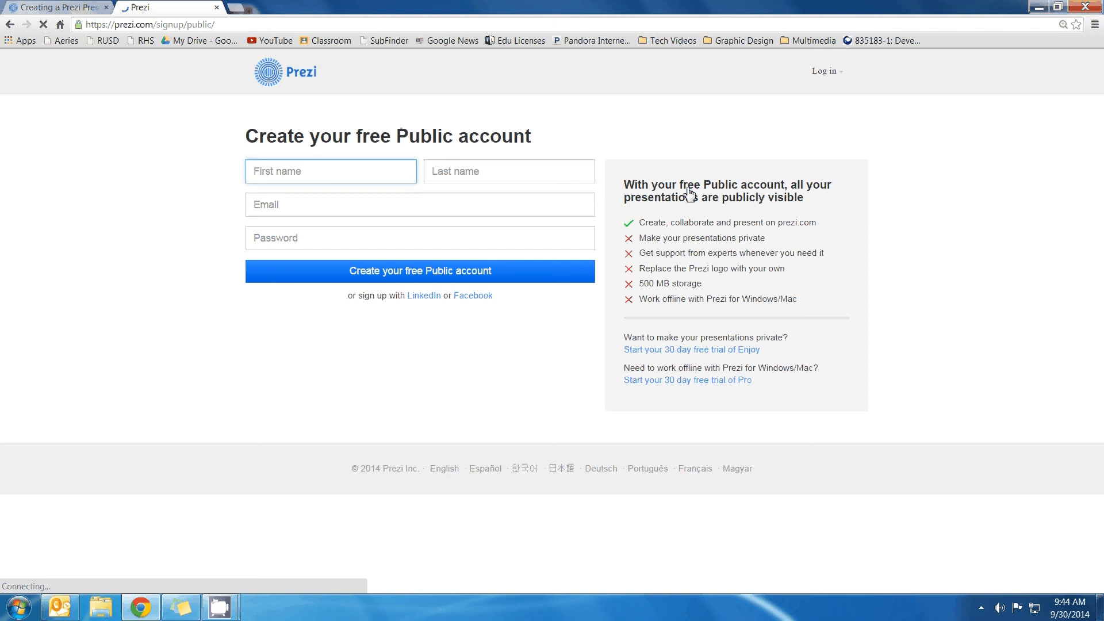
Abandon the sign-up form and log in with the saved account e-mail and password
left_click(397, 171)
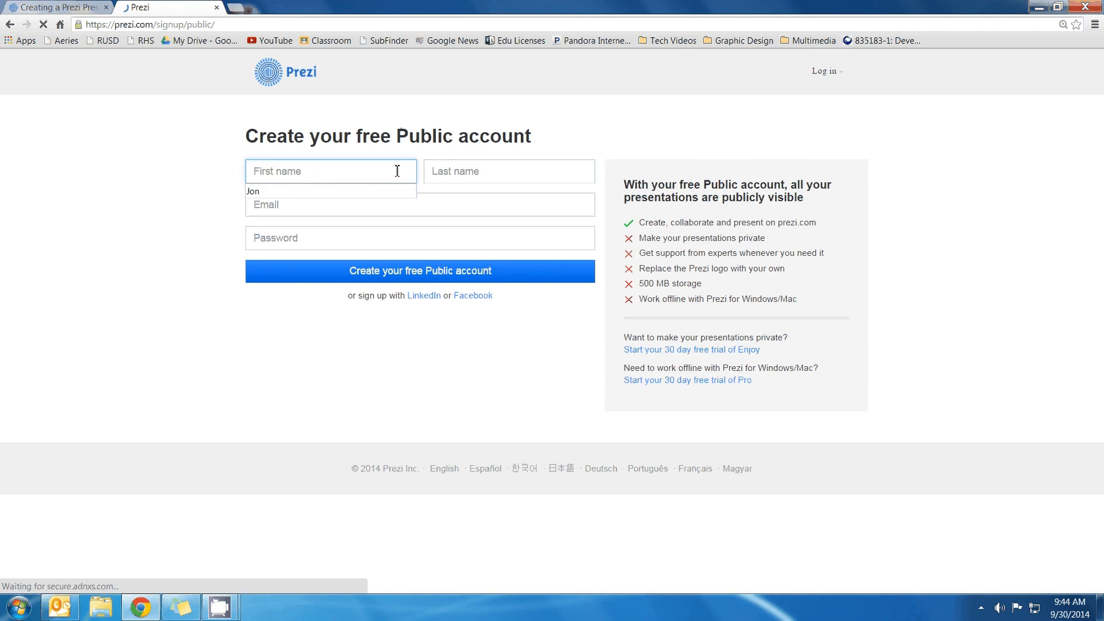
left_click(282, 191)
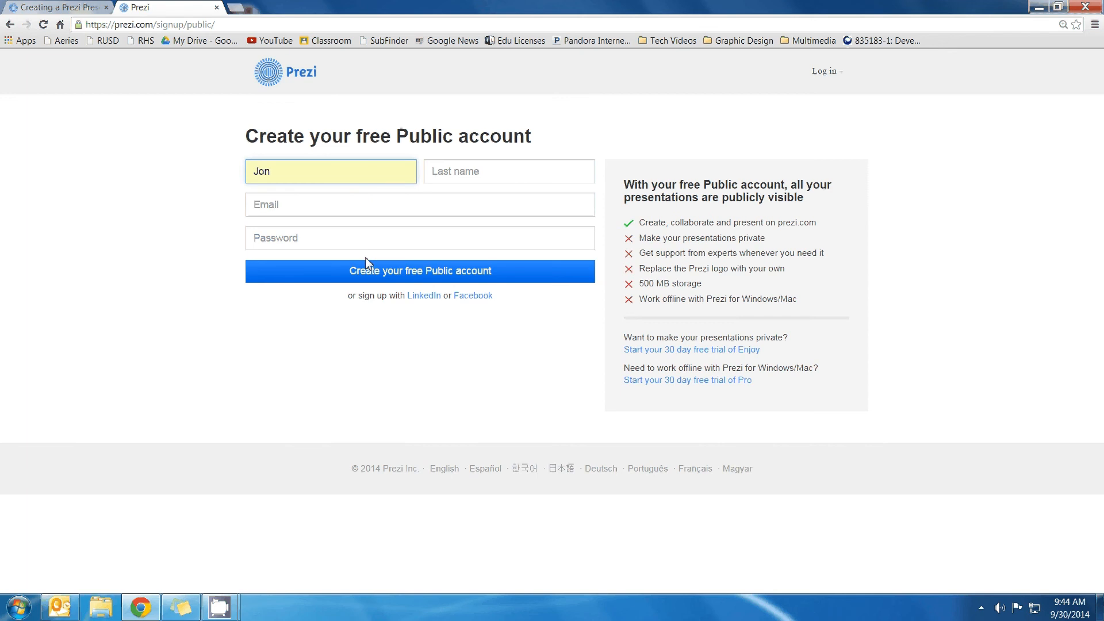
left_click(834, 74)
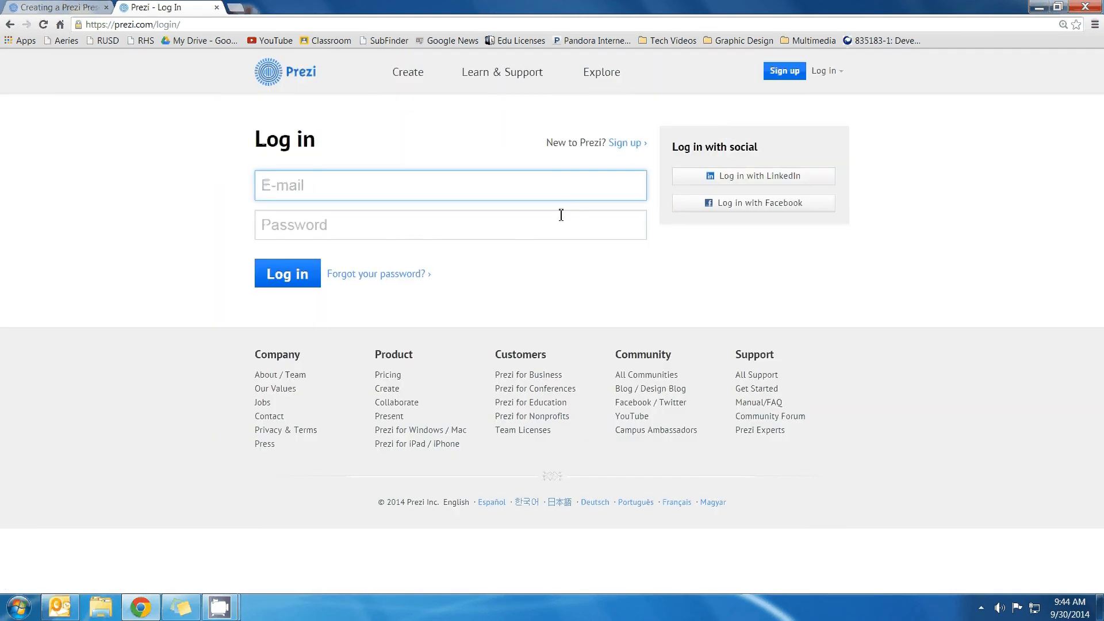
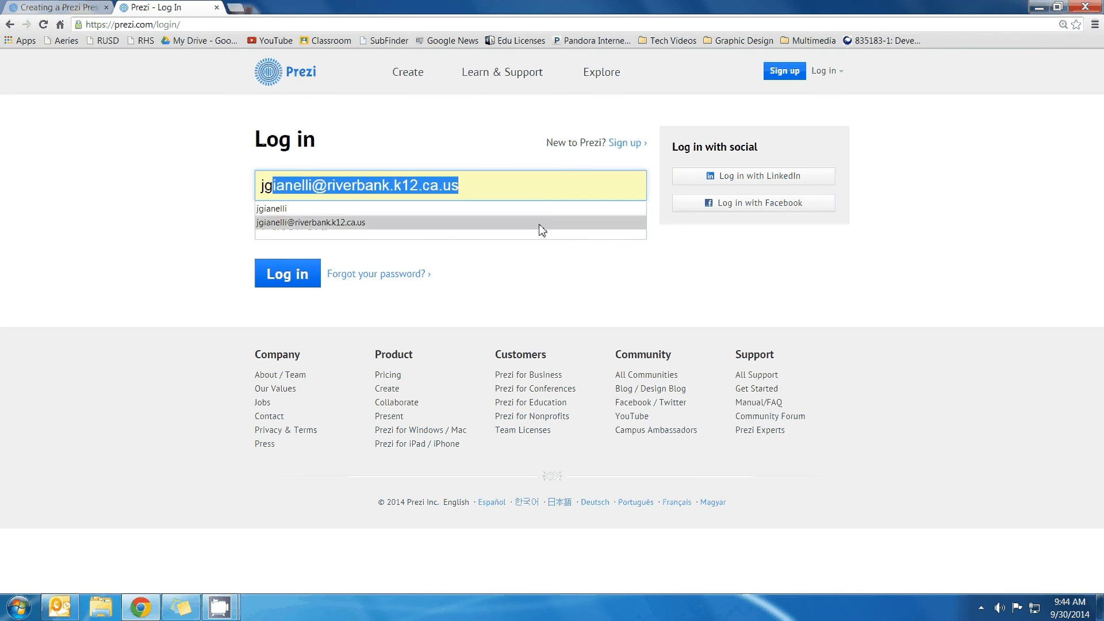
left_click(541, 223)
type("********")
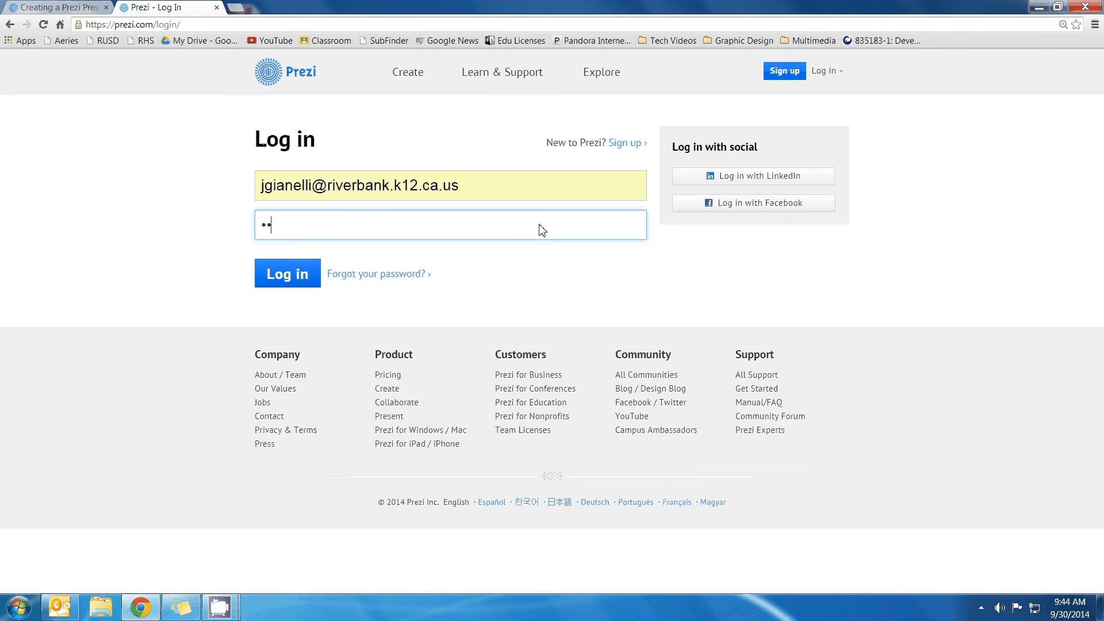
left_click(304, 276)
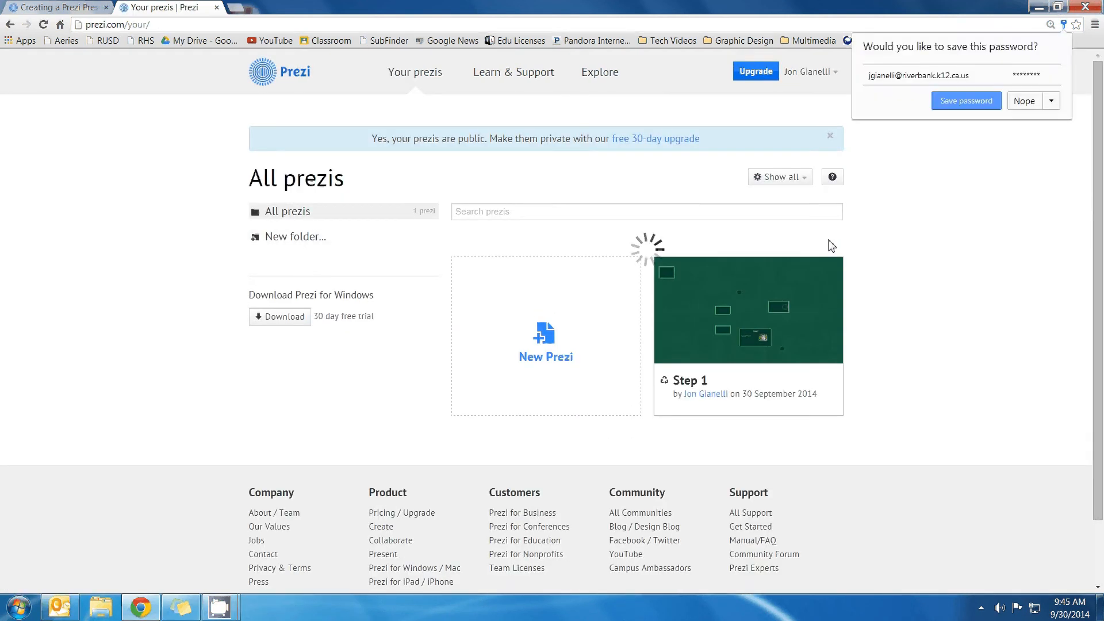
Delete and confirm removal of the Step 1 prezi, then create a new prezi
left_click(823, 262)
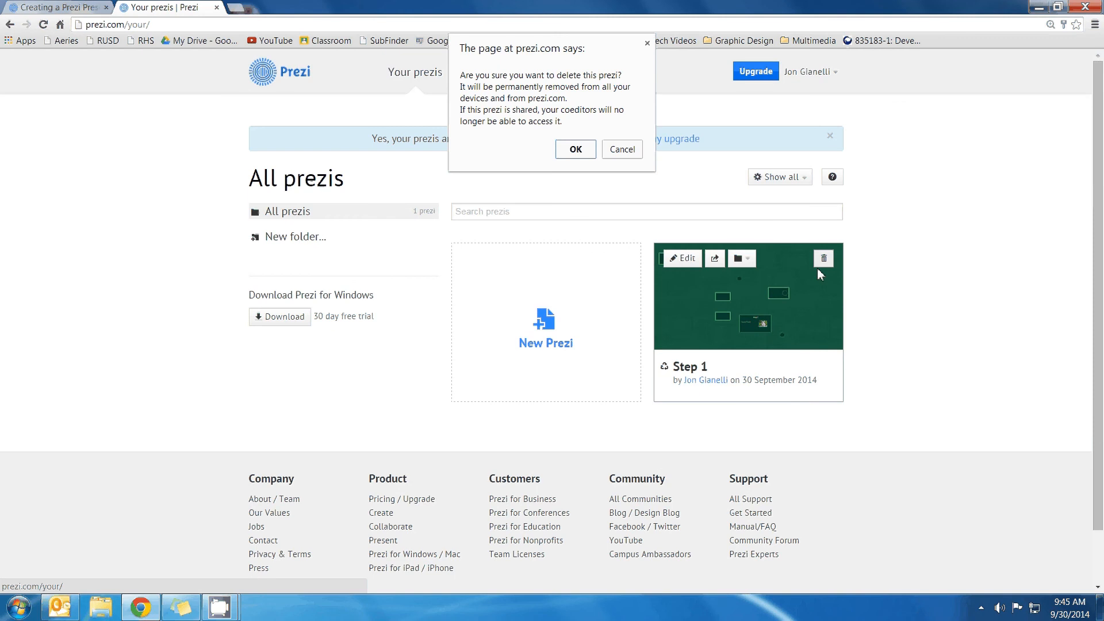
left_click(559, 154)
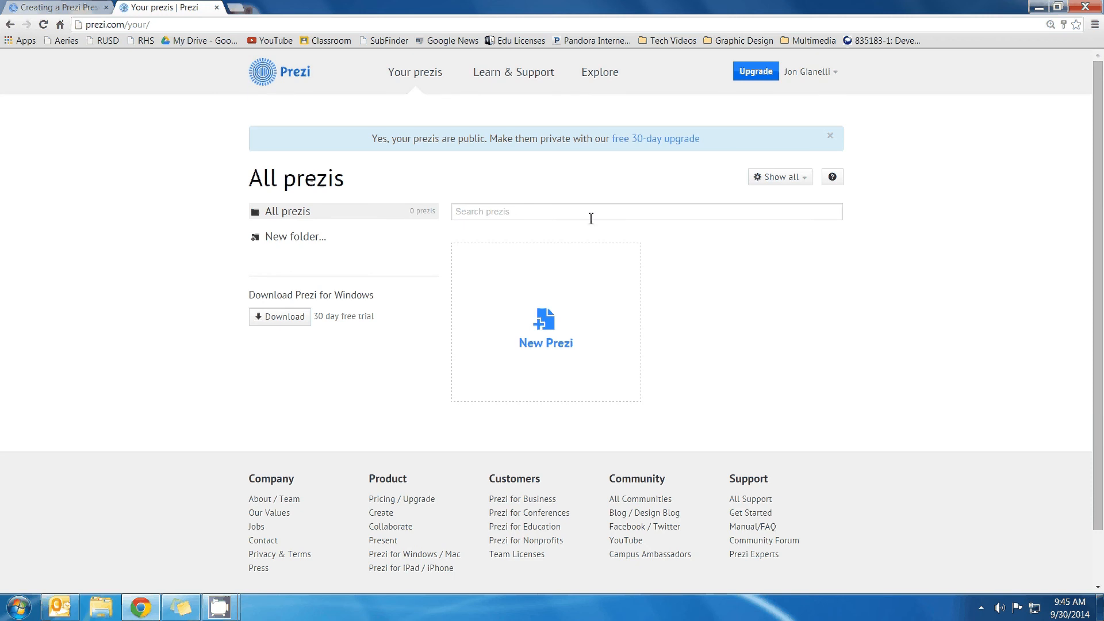
left_click(544, 345)
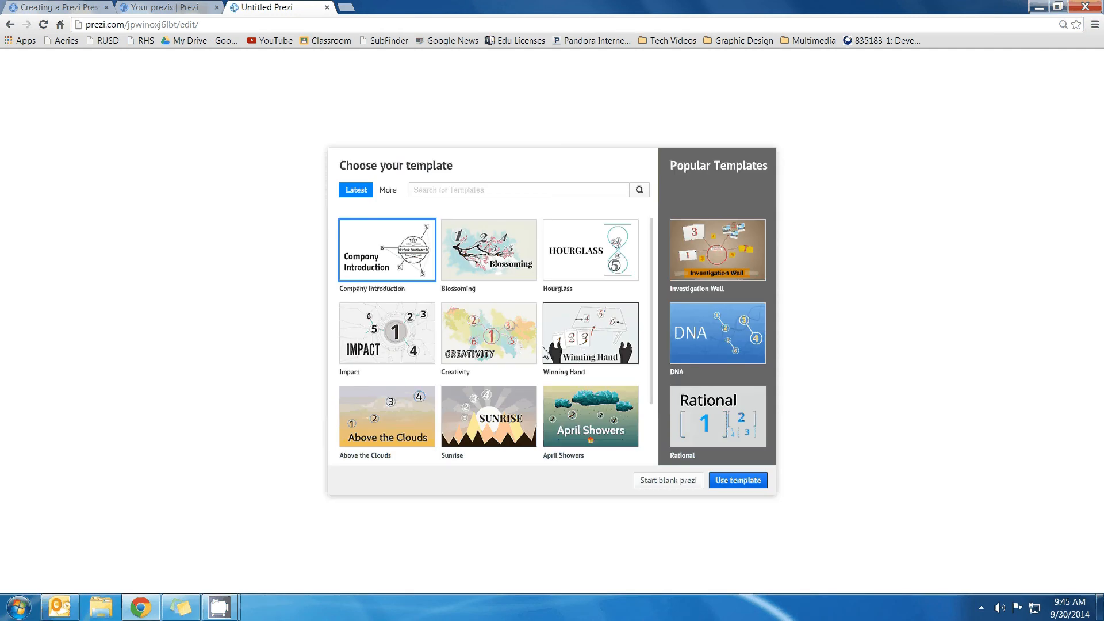
Search templates for 'world' and use the World Map (antique) template
scroll(544, 350, "down", 2)
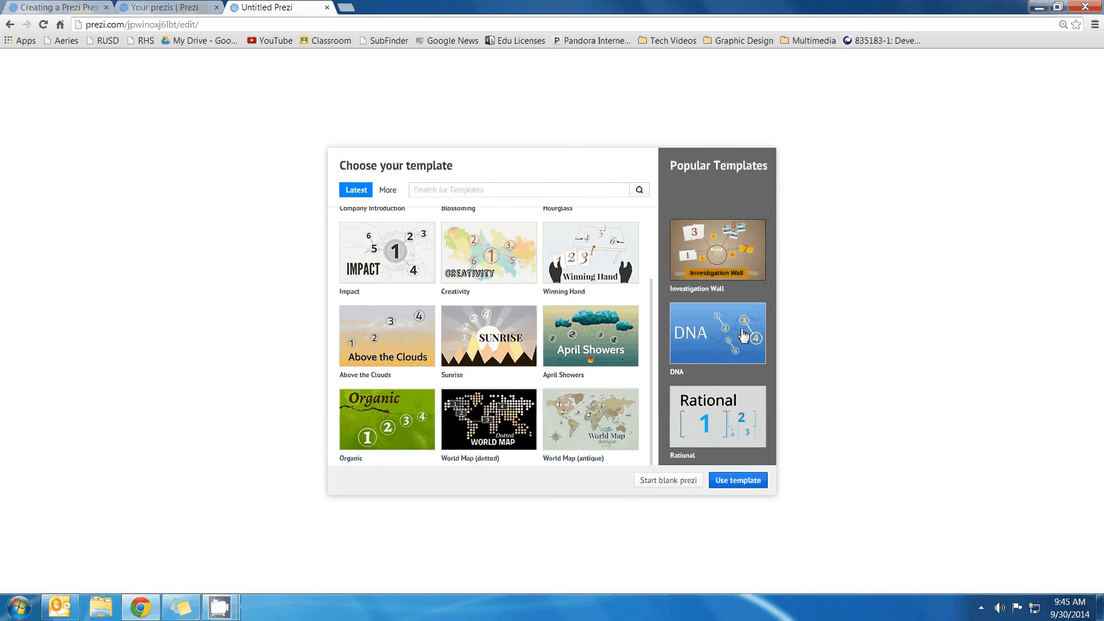
left_click(507, 194)
type("world")
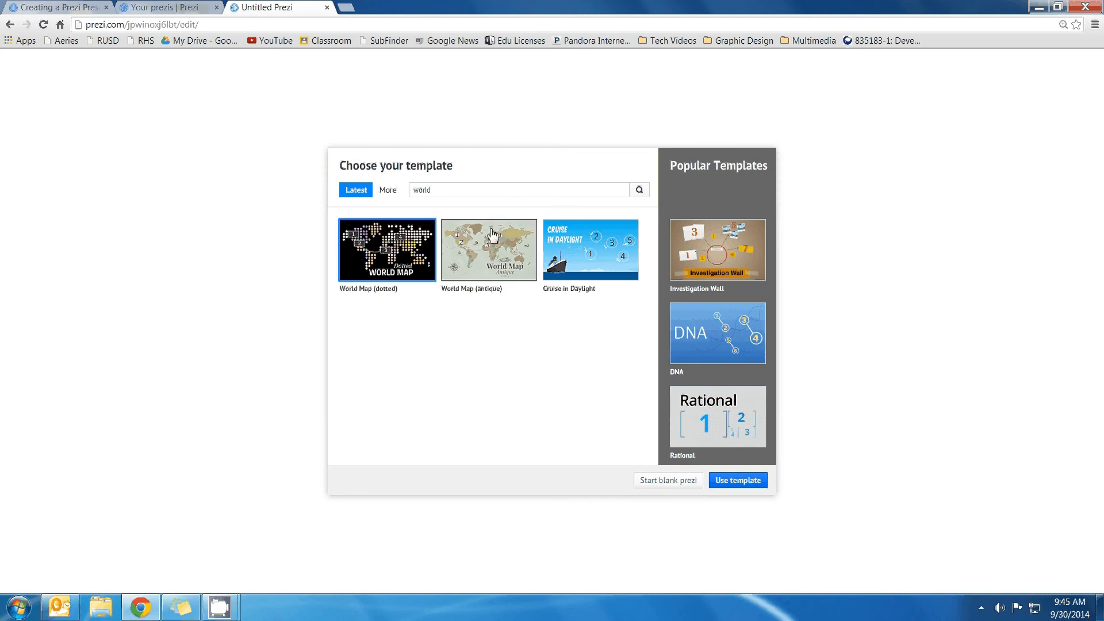
left_click(487, 272)
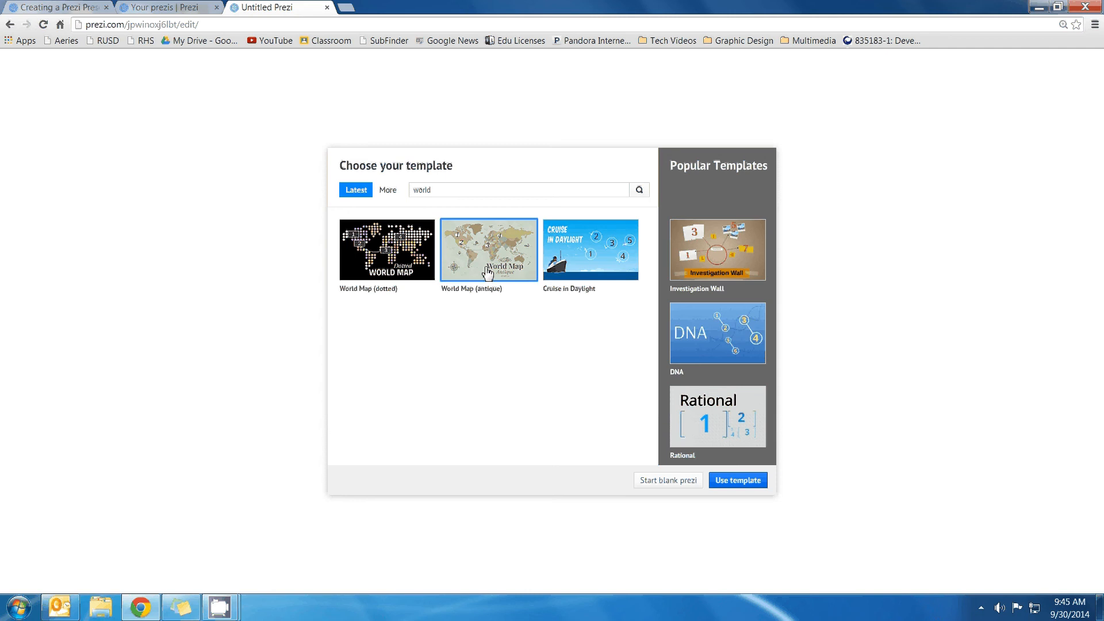
left_click(745, 481)
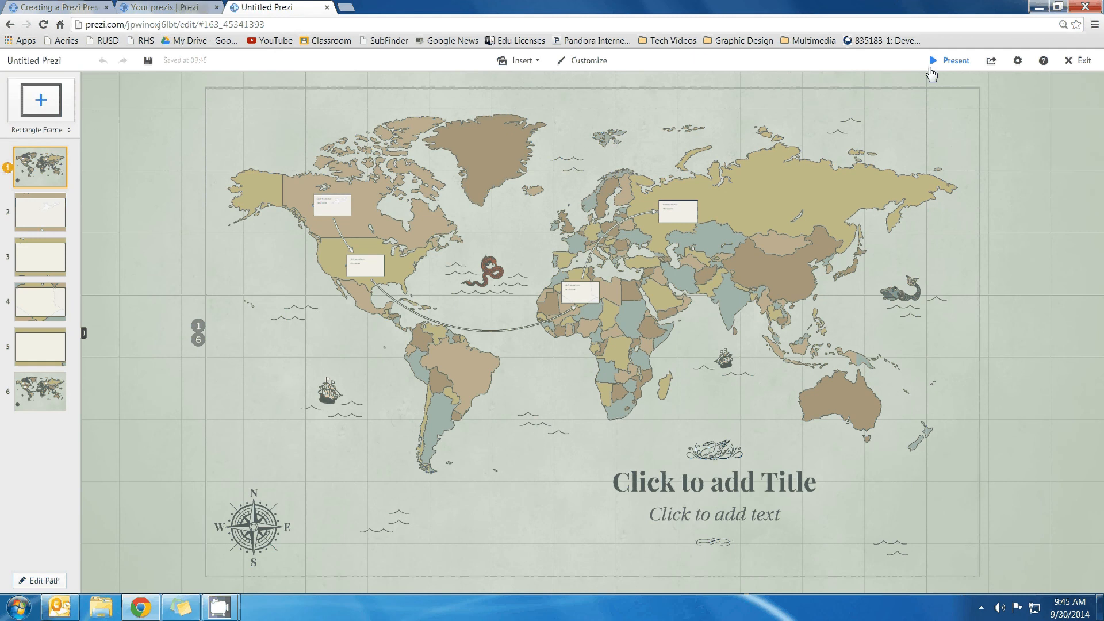
left_click(950, 60)
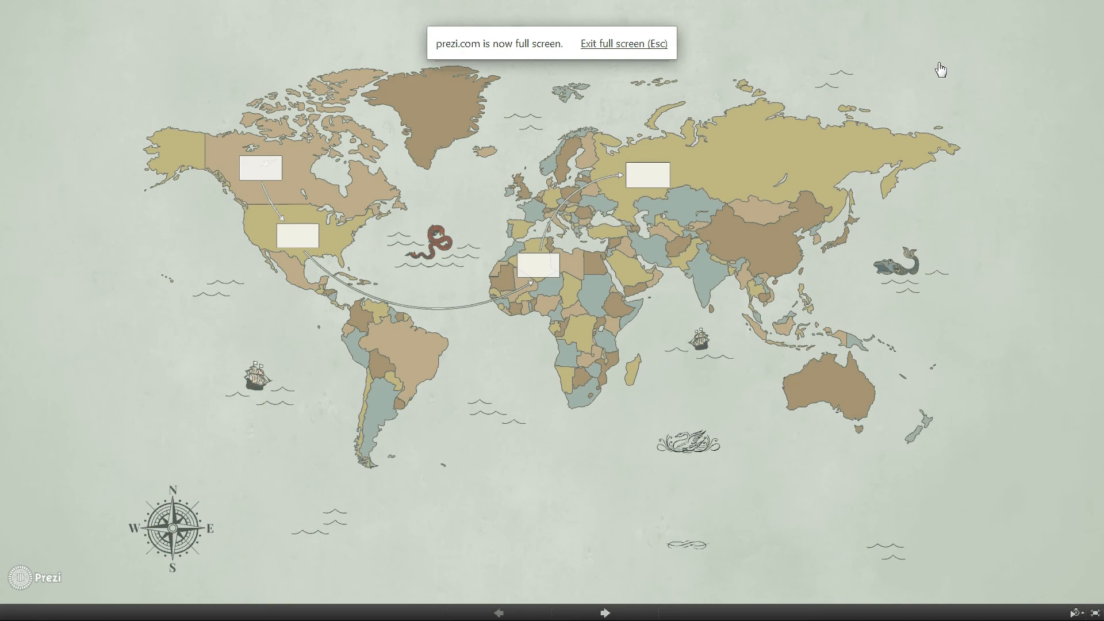
key("Right")
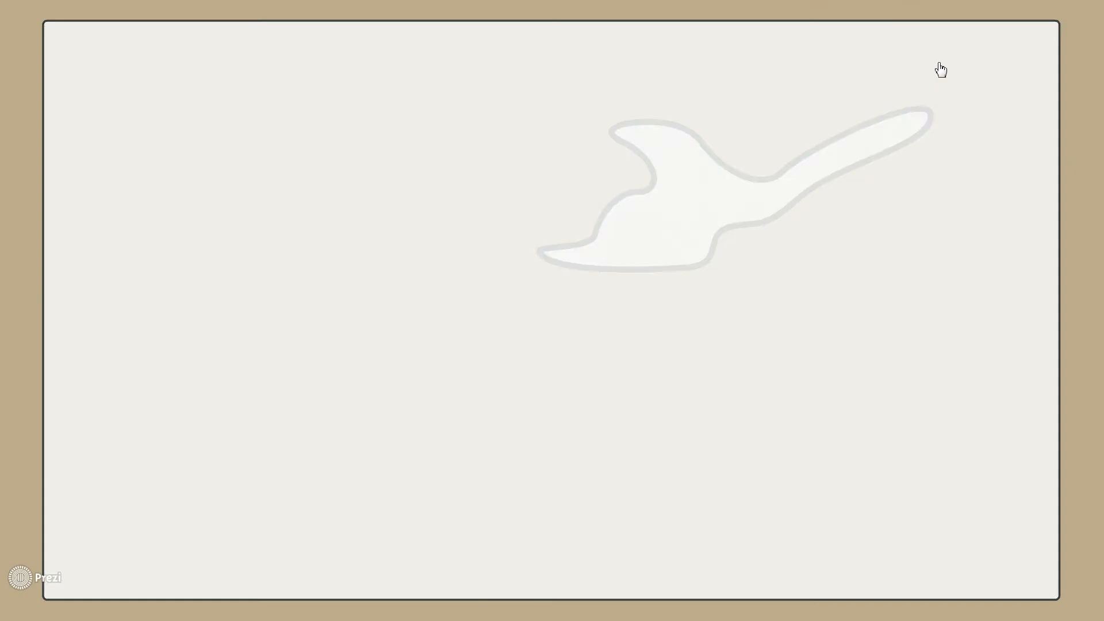
key("Right")
key("Right")
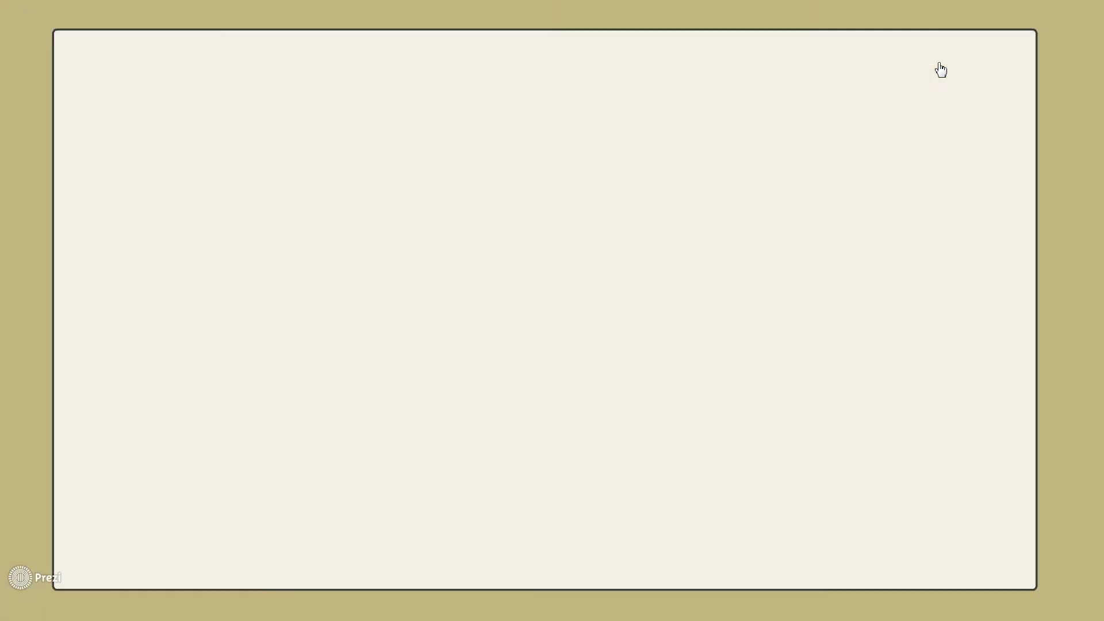
key("Right")
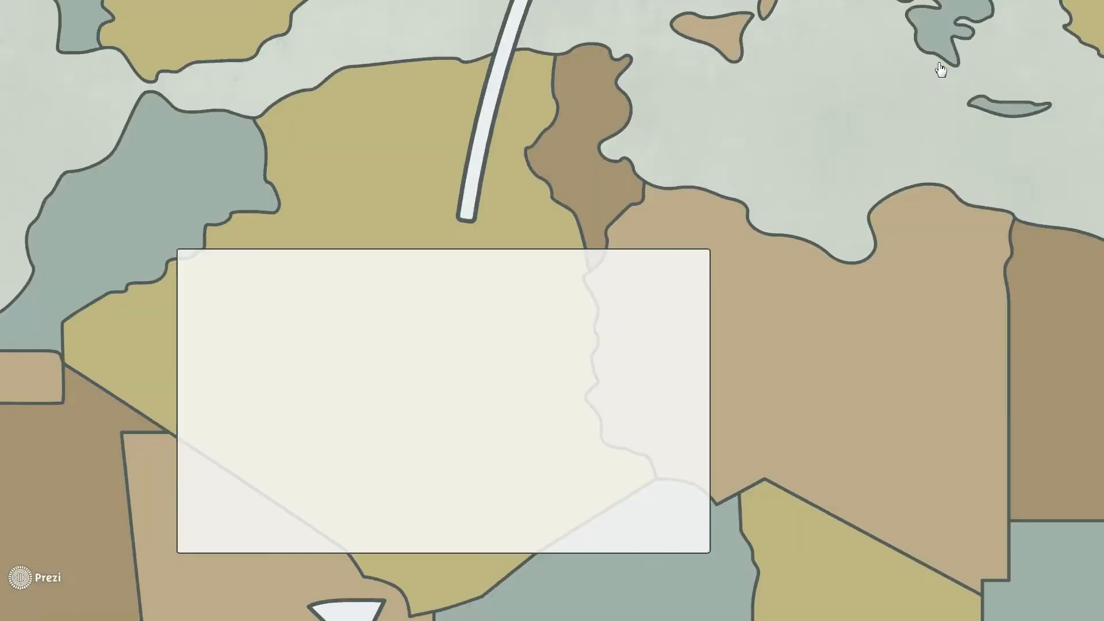
key("Right")
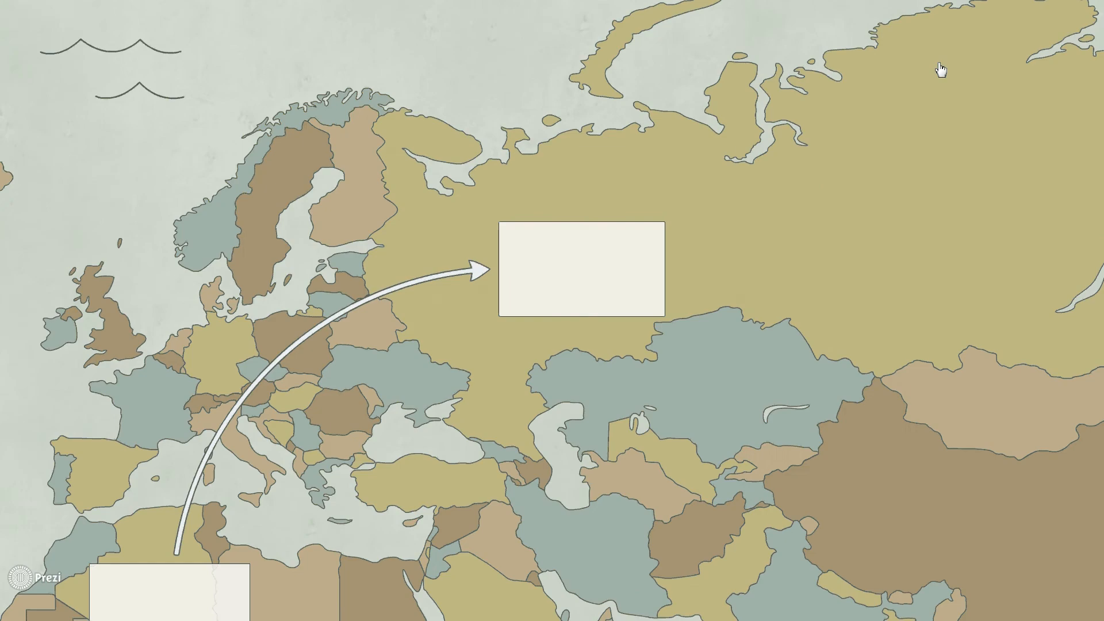
key("Escape")
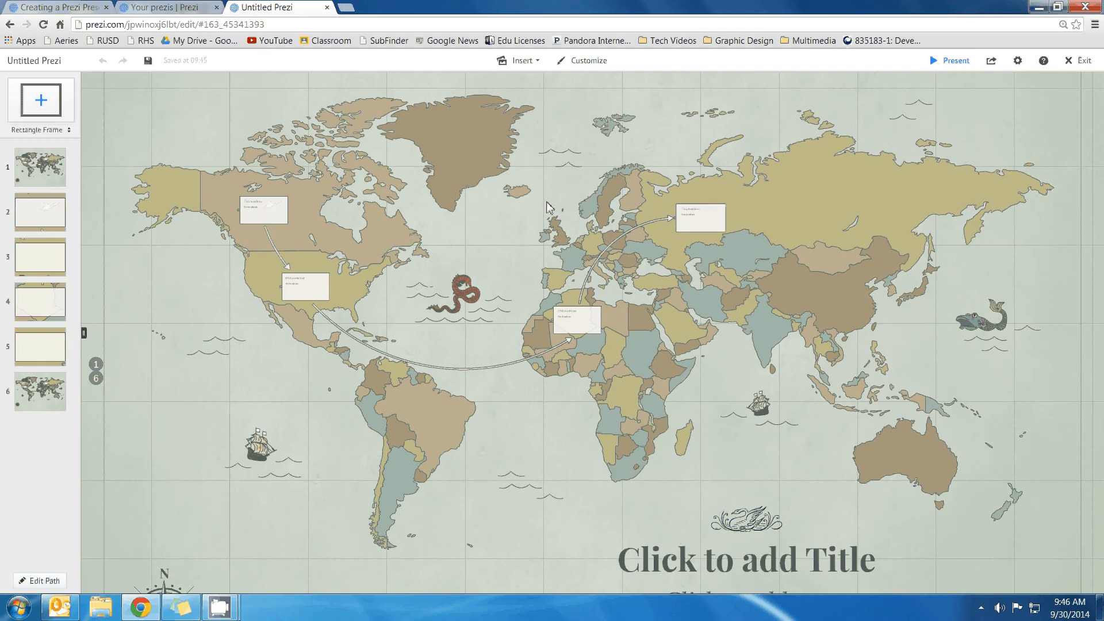
Redirect the United States path arrow from Africa into Brazil, then zoom in on Brazil
left_click(480, 368)
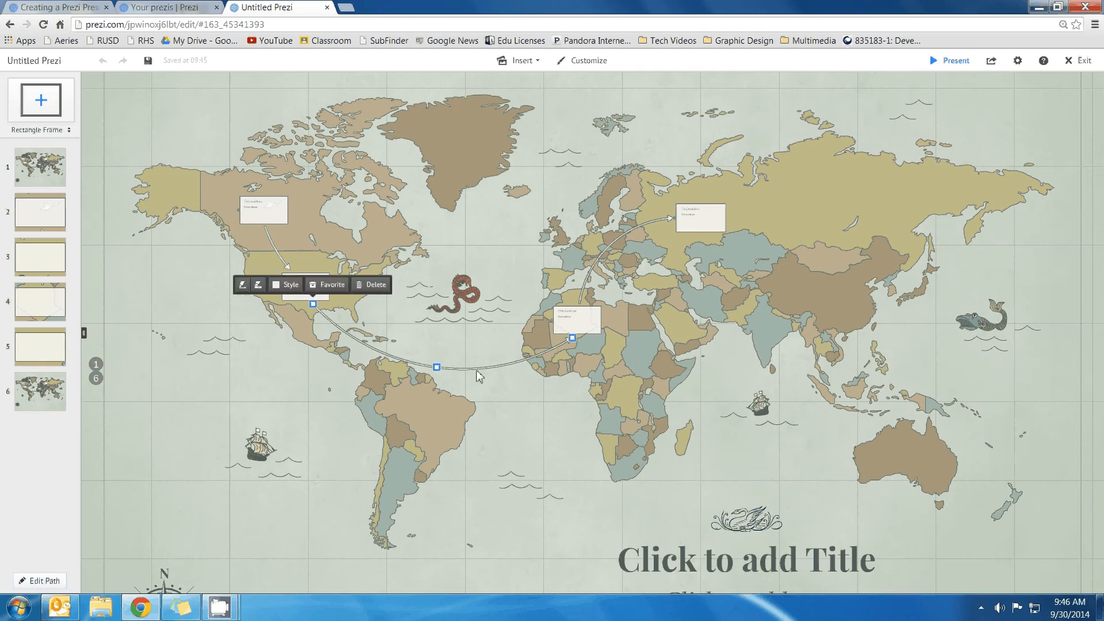
left_click_drag(567, 345, 396, 417)
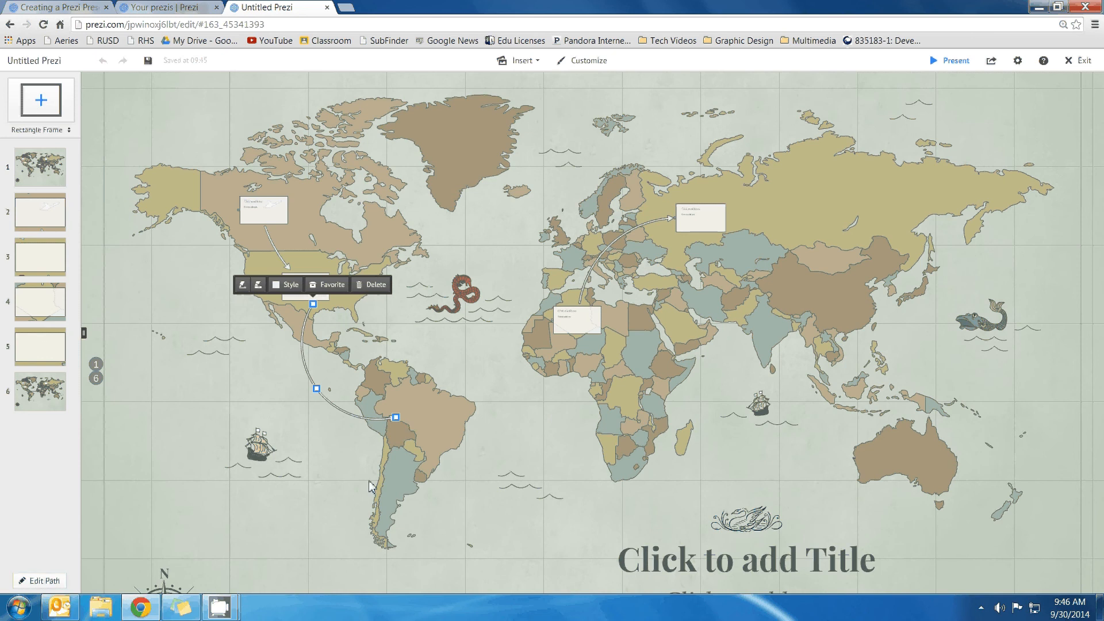
scroll(371, 486, "up", 4)
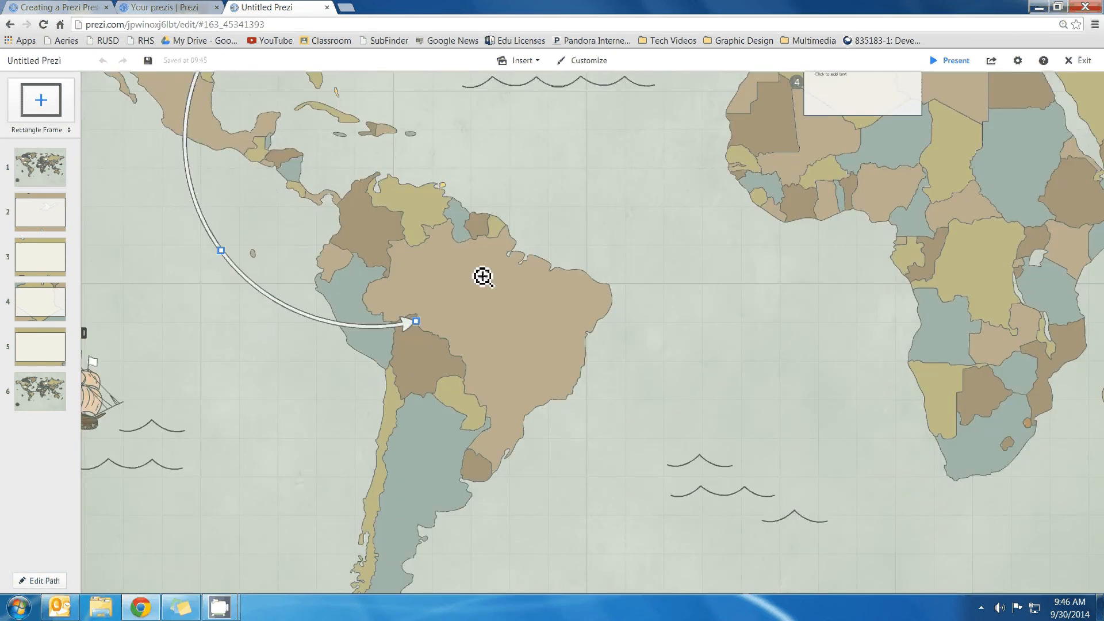
scroll(482, 277, "up", 2)
scroll(483, 303, "up", 1)
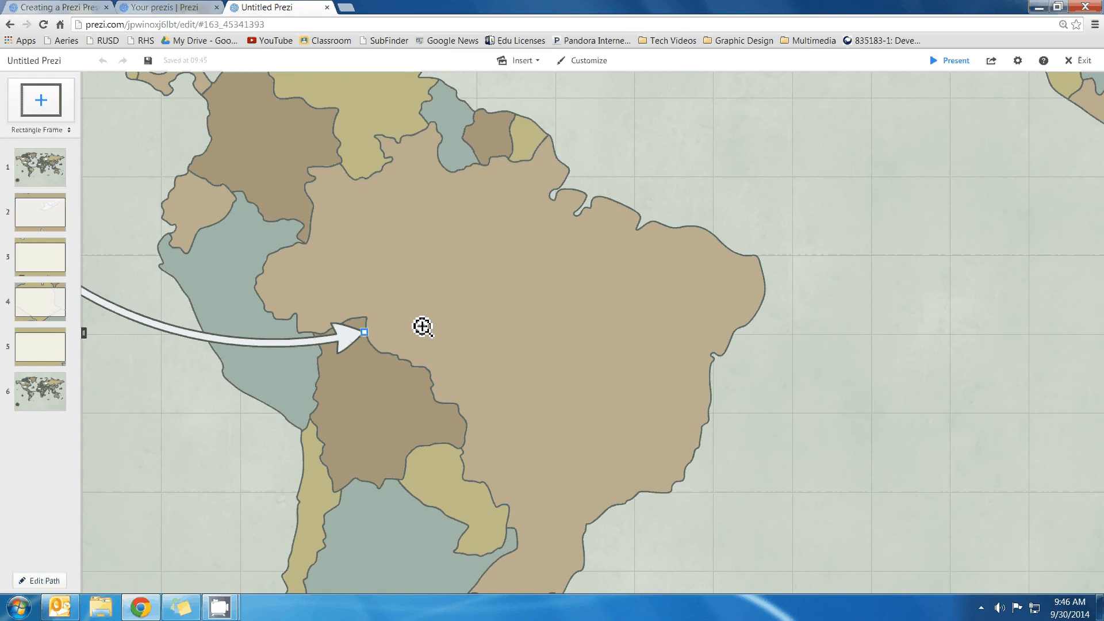
scroll(422, 326, "up", 1)
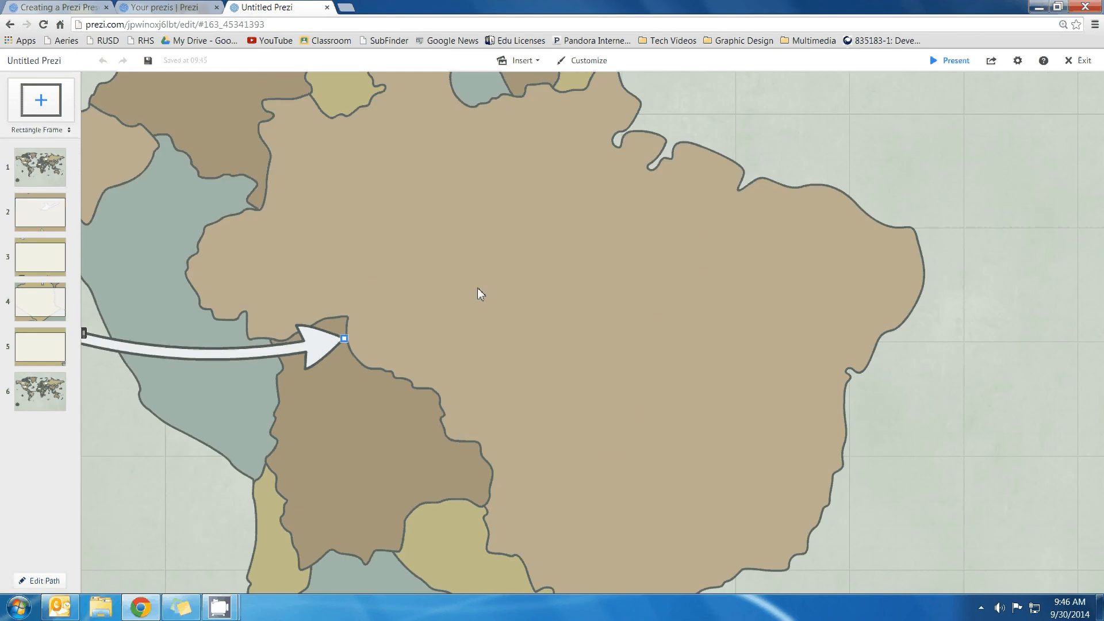
Add the zoomed Brazil view as a new path step and preview the other steps
left_click(42, 582)
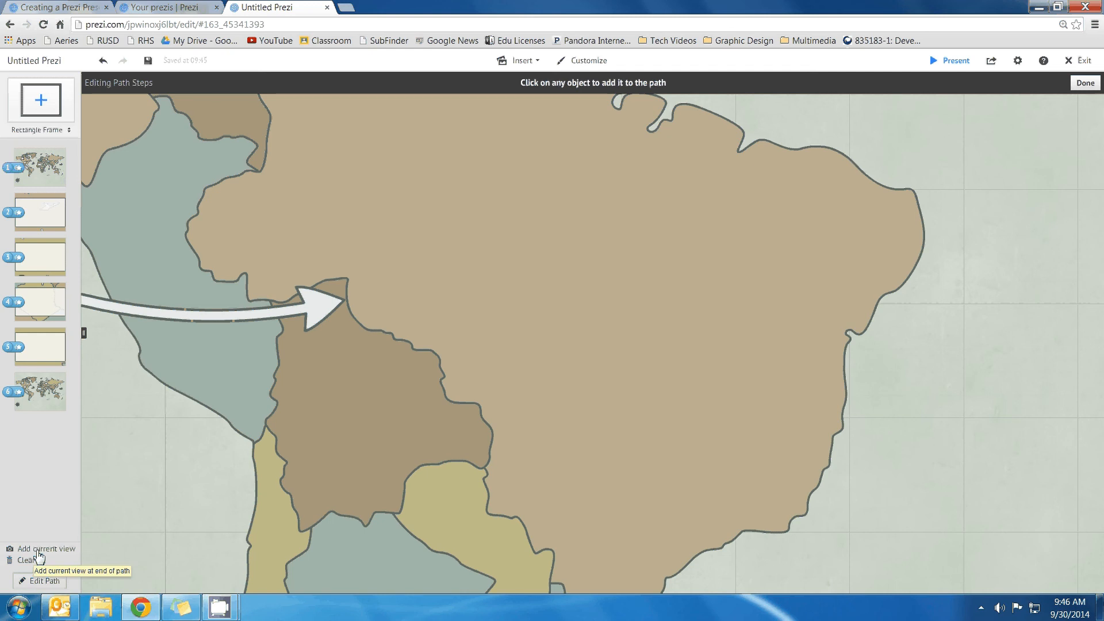
left_click(38, 552)
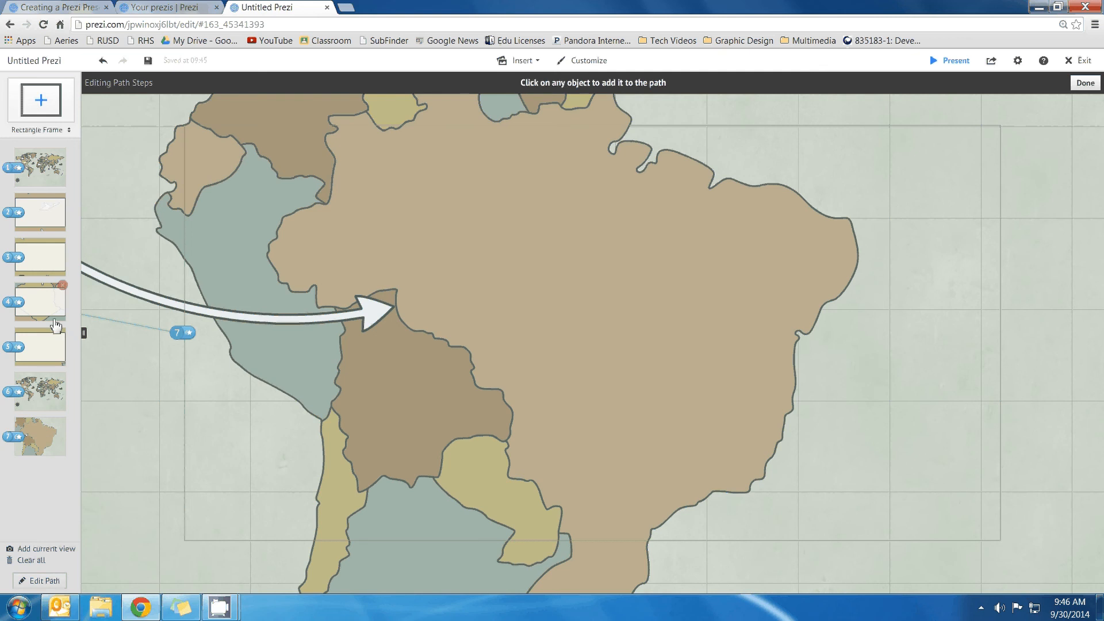
left_click(41, 407)
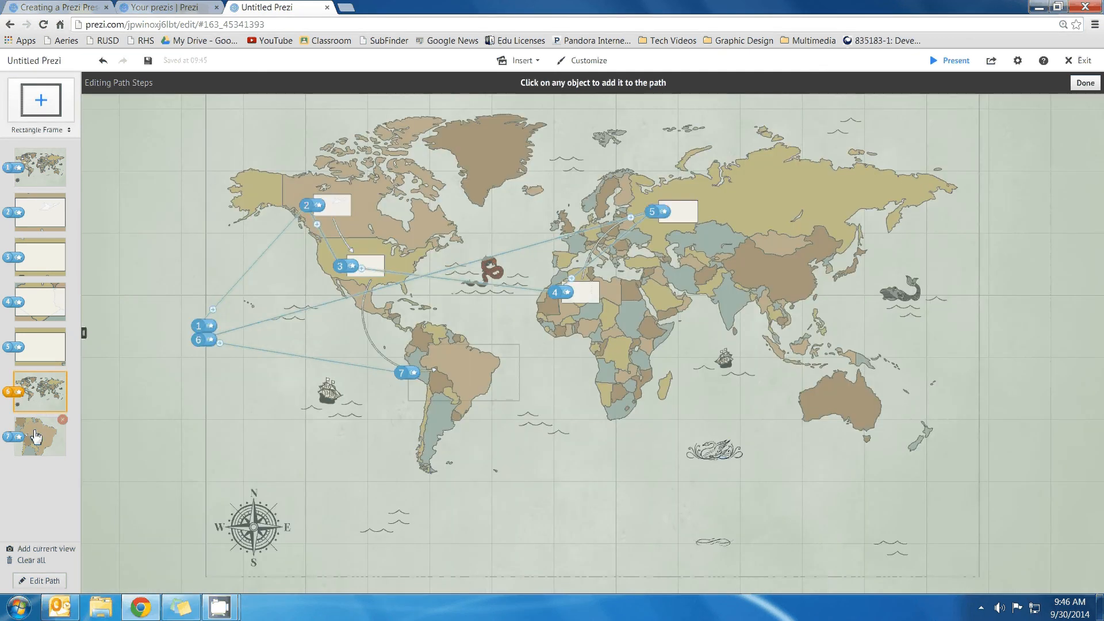
left_click(41, 347)
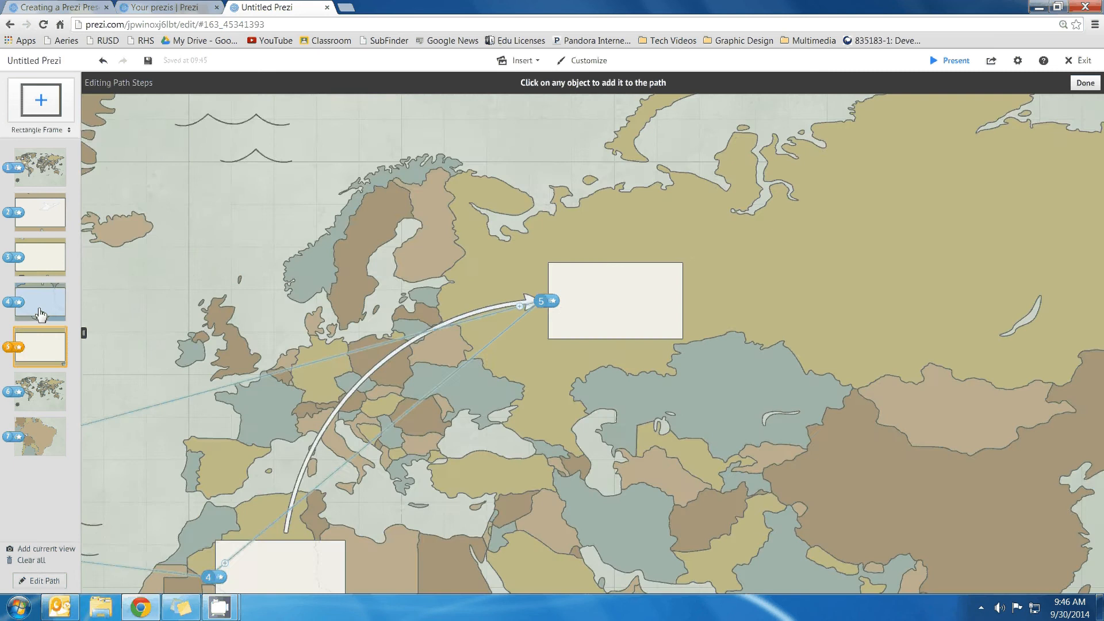
left_click(41, 314)
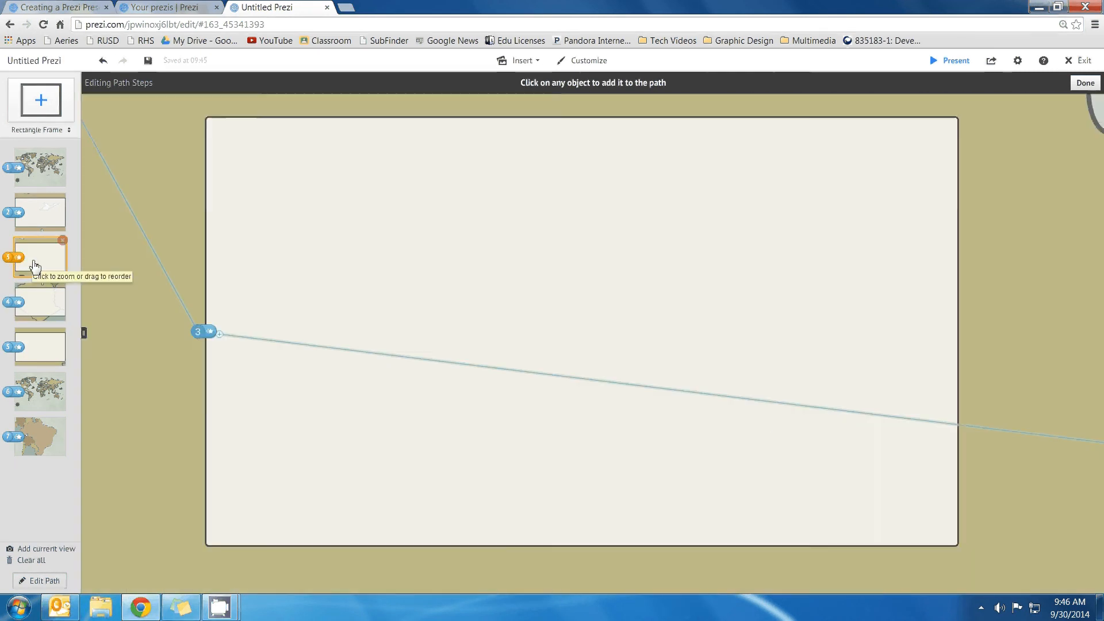
left_click(50, 438)
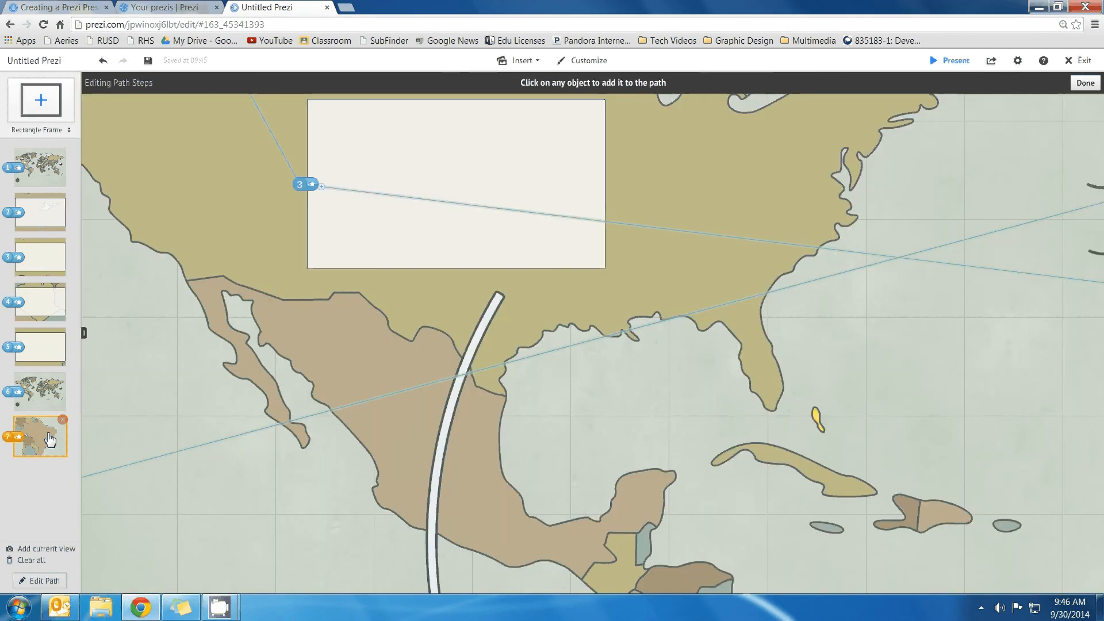
Move the Brazil view to path position 4 and drop a rectangle frame onto the map
key("Left")
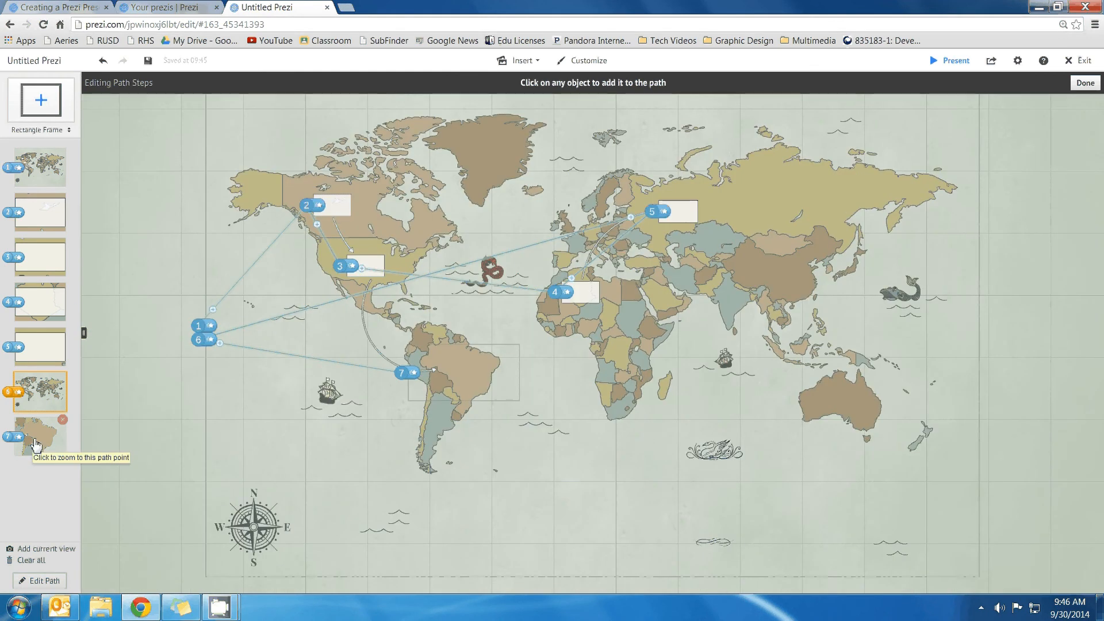
left_click_drag(35, 444, 37, 309)
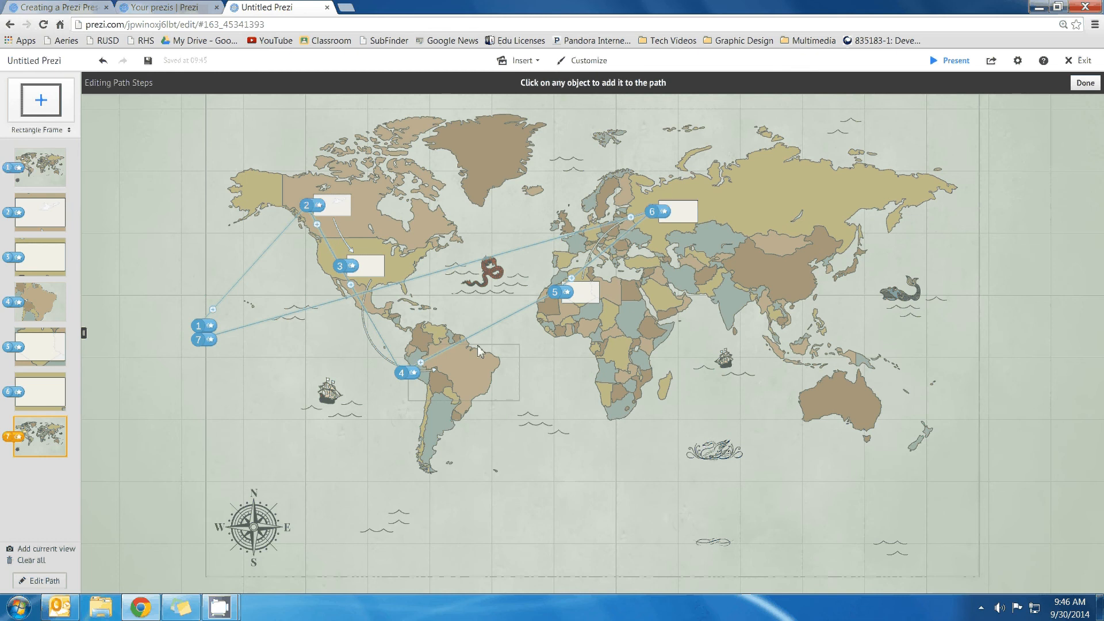
scroll(478, 352, "up", 3)
scroll(470, 362, "up", 2)
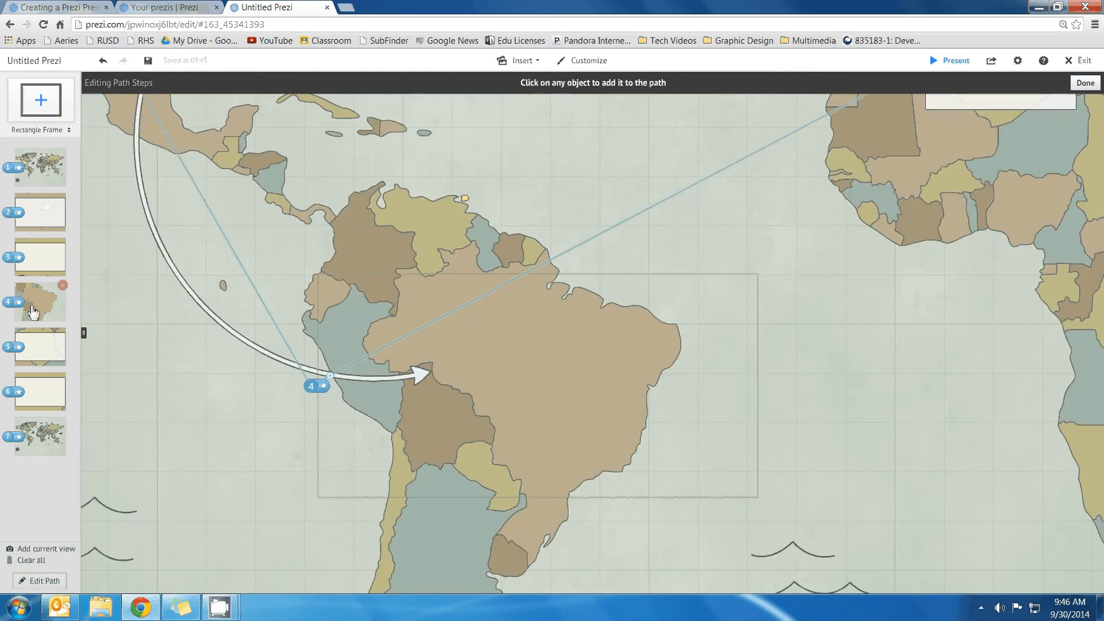
left_click(33, 313)
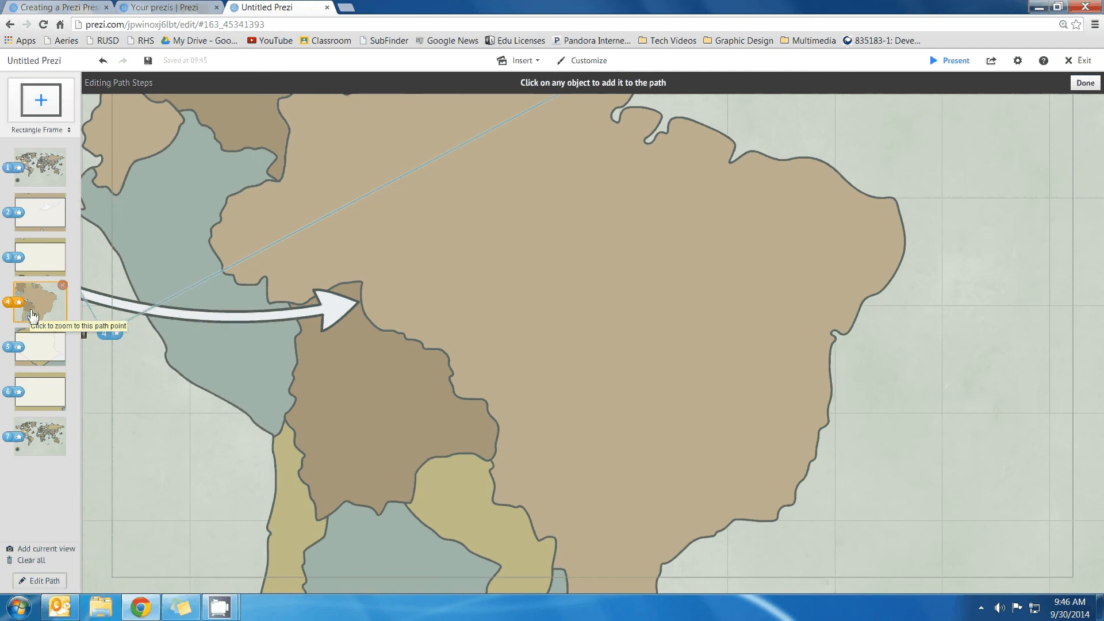
left_click_drag(39, 115, 270, 215)
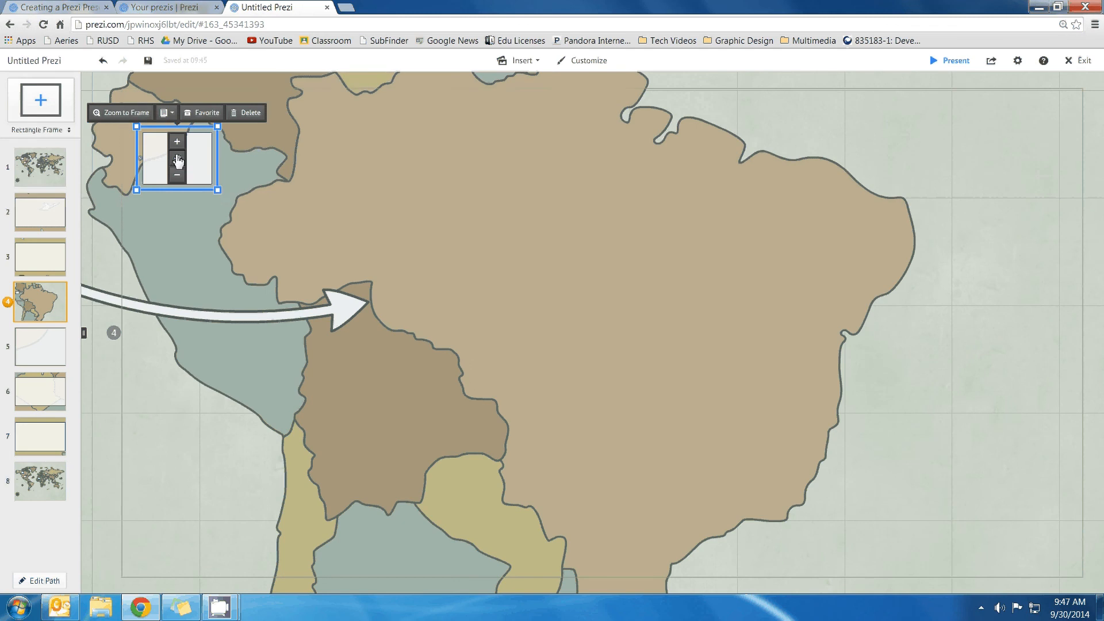
Move the new frame onto central Brazil and resize it to cover much of the country
left_click_drag(177, 162, 625, 341)
left_click(624, 317)
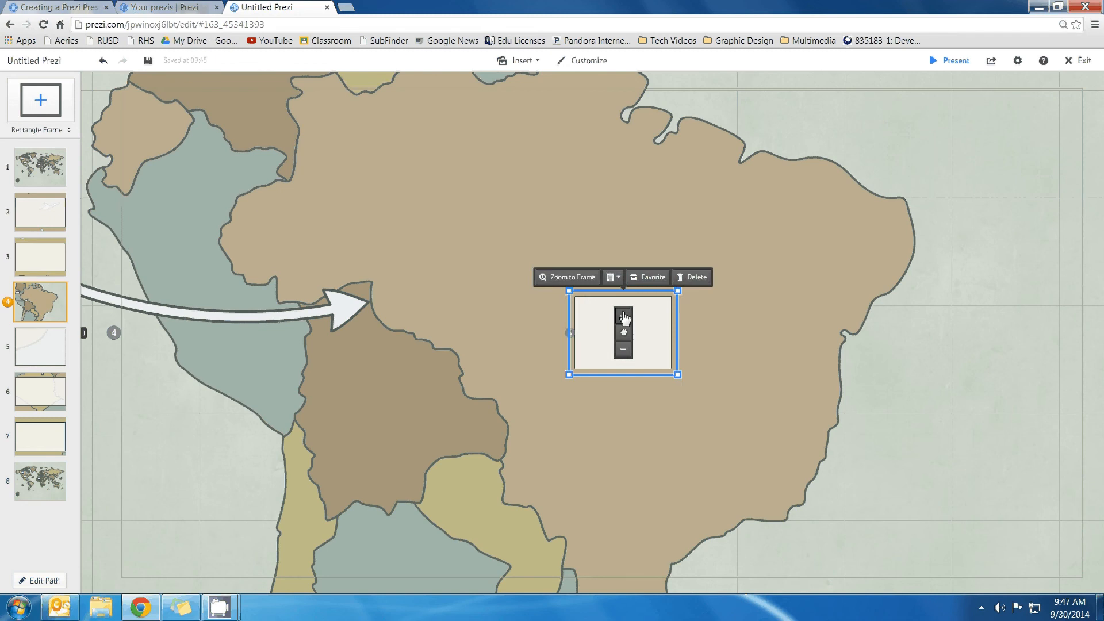
left_click(624, 317)
left_click(624, 317)
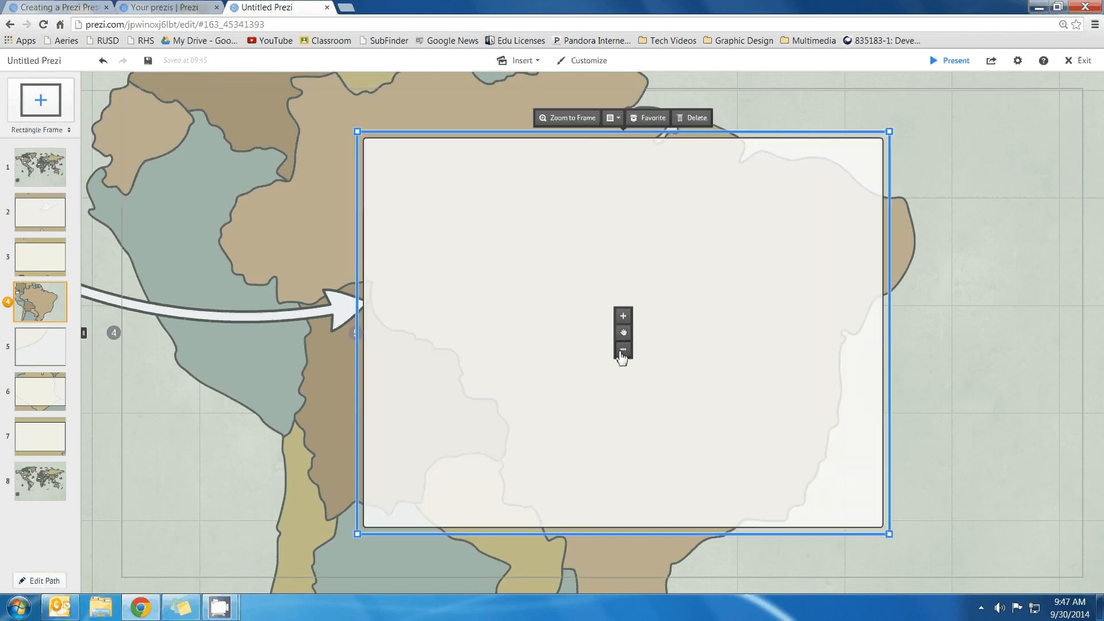
left_click(622, 350)
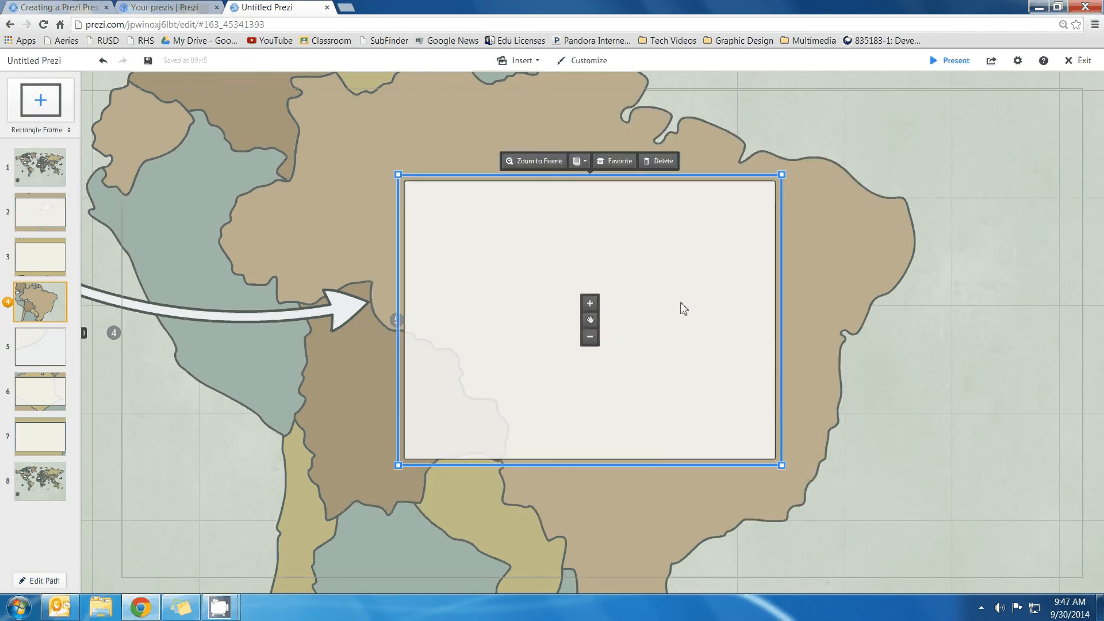
Zoom into the frame and add a Title-style text box inside it
left_click(540, 207)
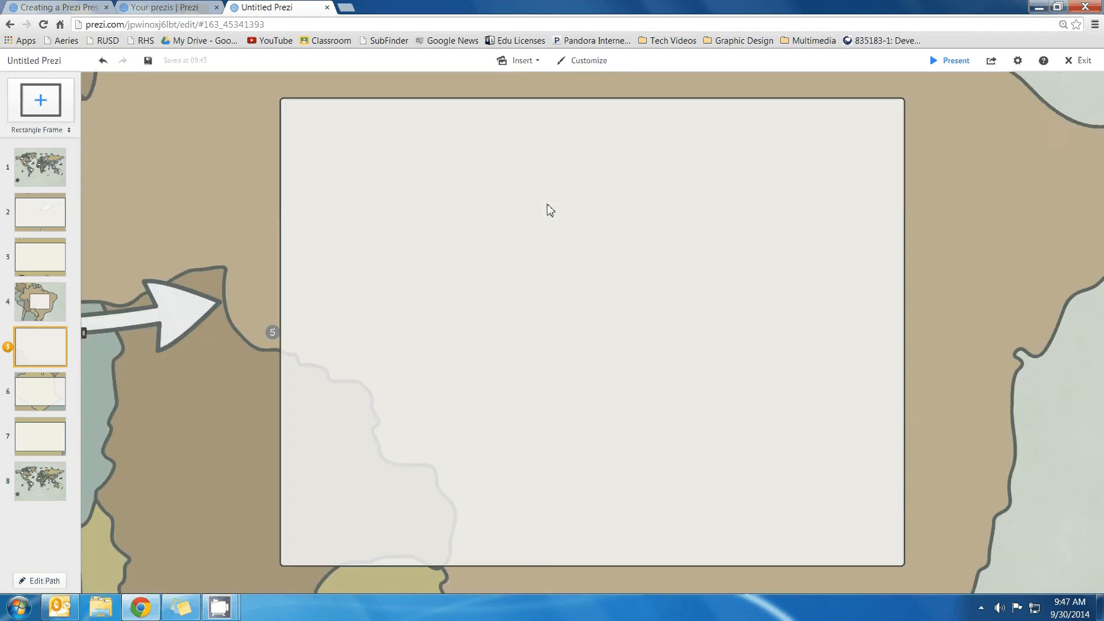
left_click(494, 196)
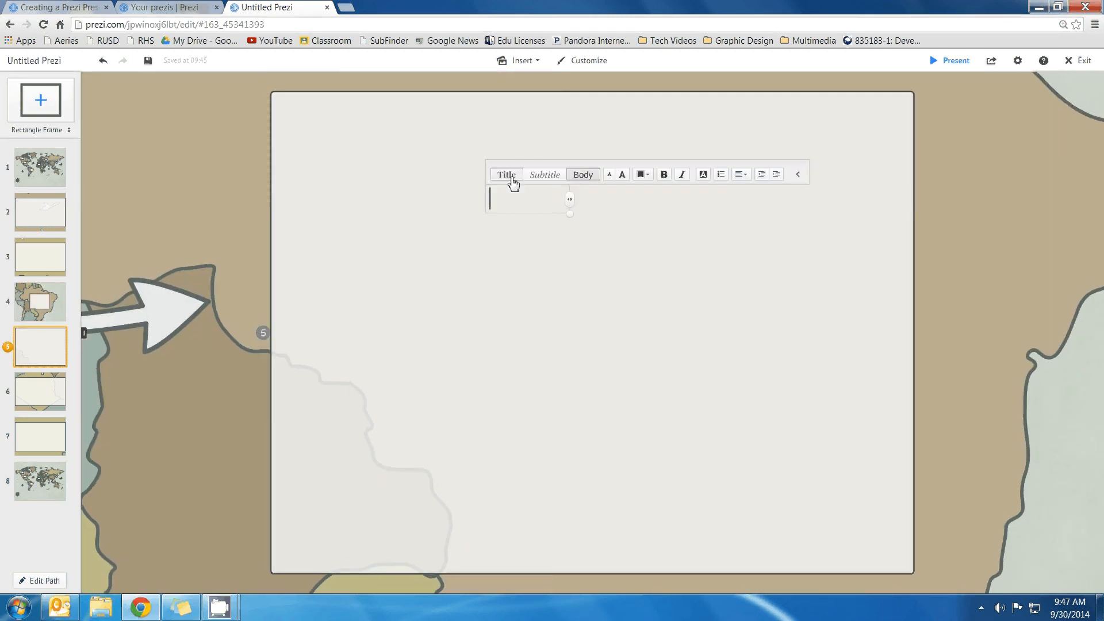
left_click(512, 178)
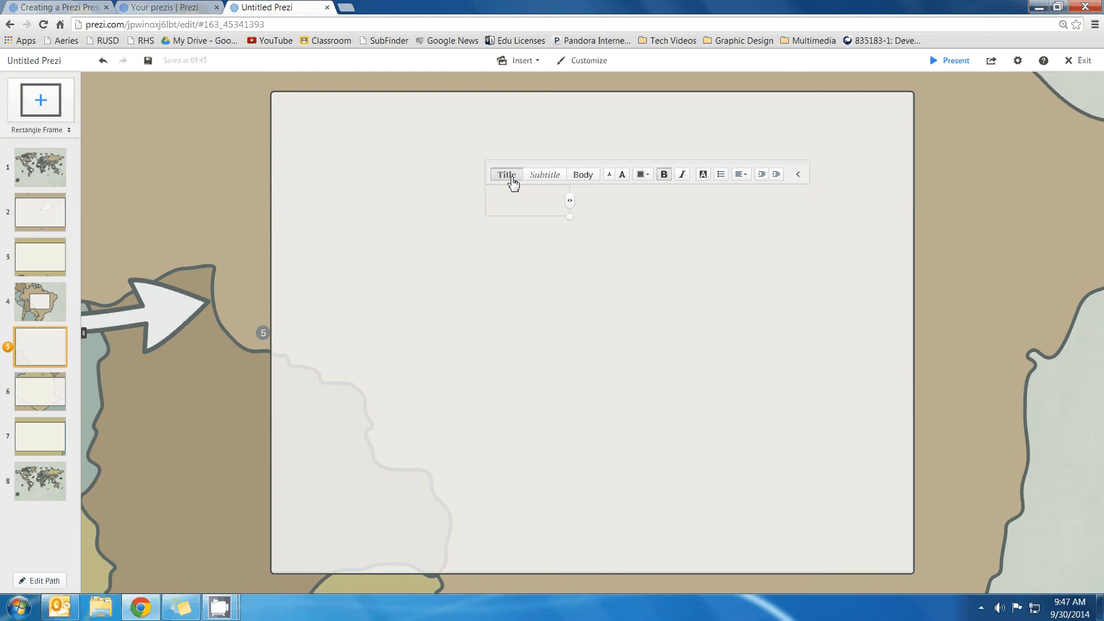
Type 'South America' as the title and enlarge its font three steps
type("South America")
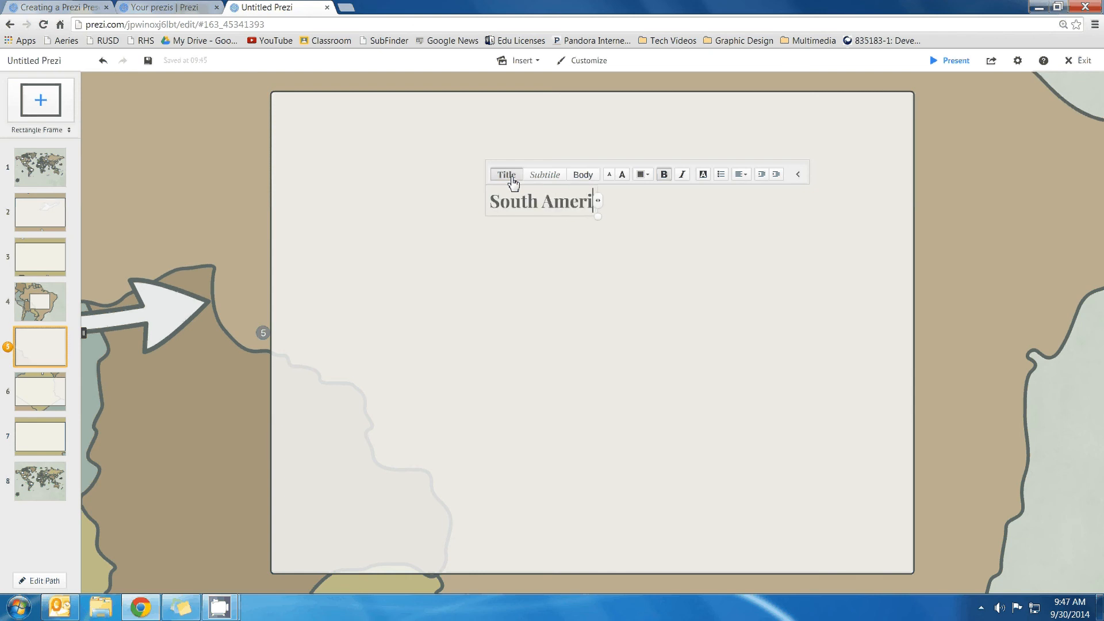
left_click(622, 174)
left_click(623, 175)
left_click(622, 174)
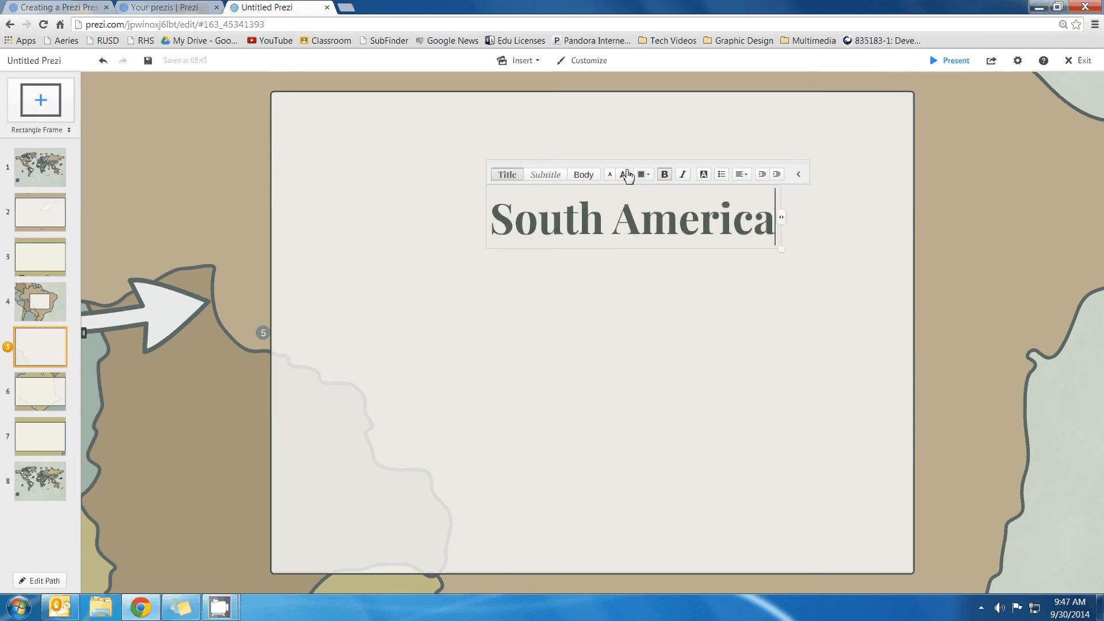
Move the South America title to the frame's top centre and start a text box below
left_click(612, 215)
left_click(626, 251)
left_click(632, 217)
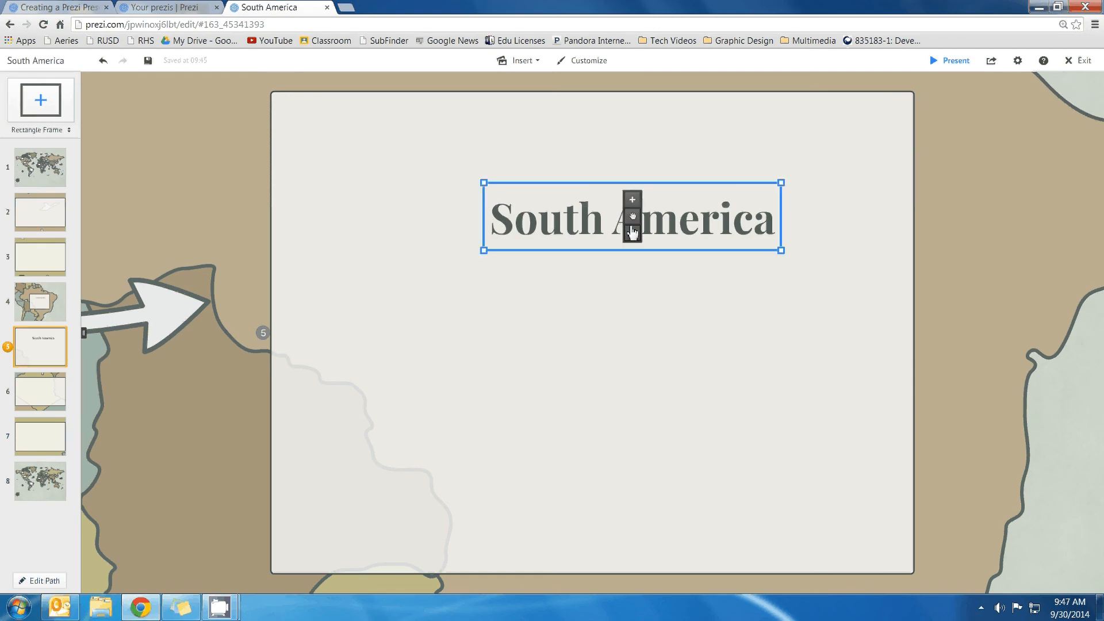
left_click_drag(636, 220, 561, 229)
left_click_drag(631, 221, 595, 187)
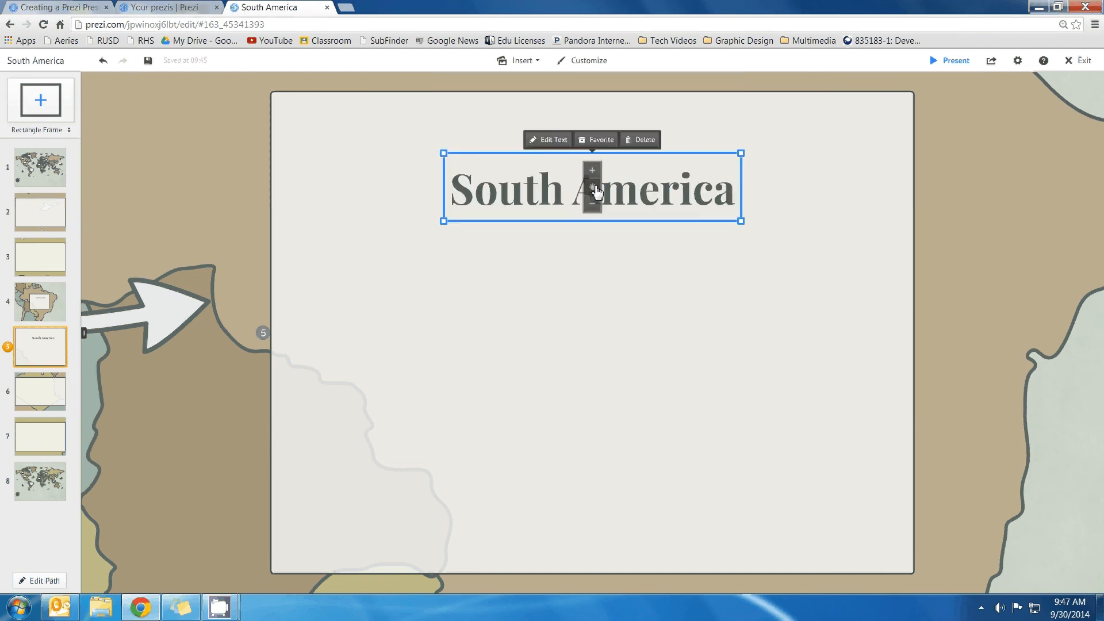
left_click(587, 256)
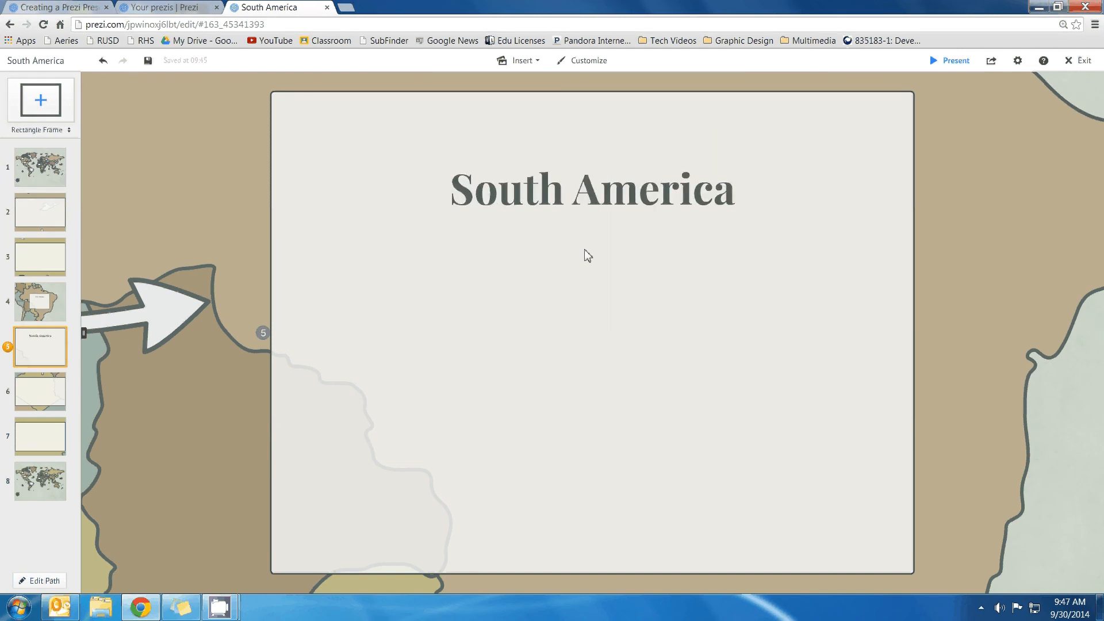
left_click(427, 266)
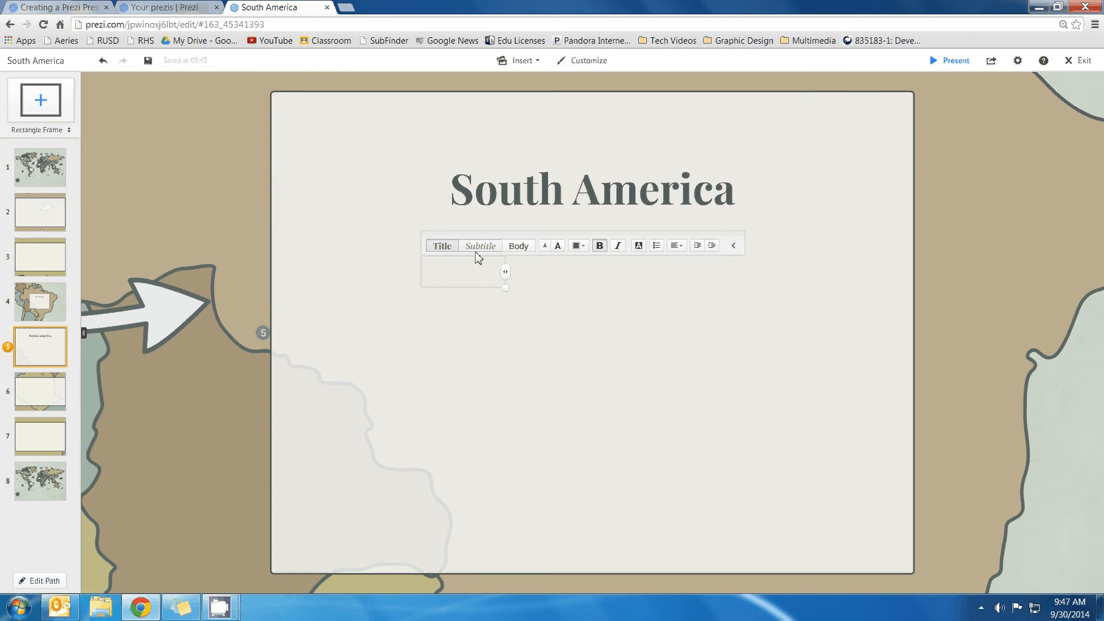
Type 'Continent South of North America' in body style and enlarge it three steps
left_click(517, 252)
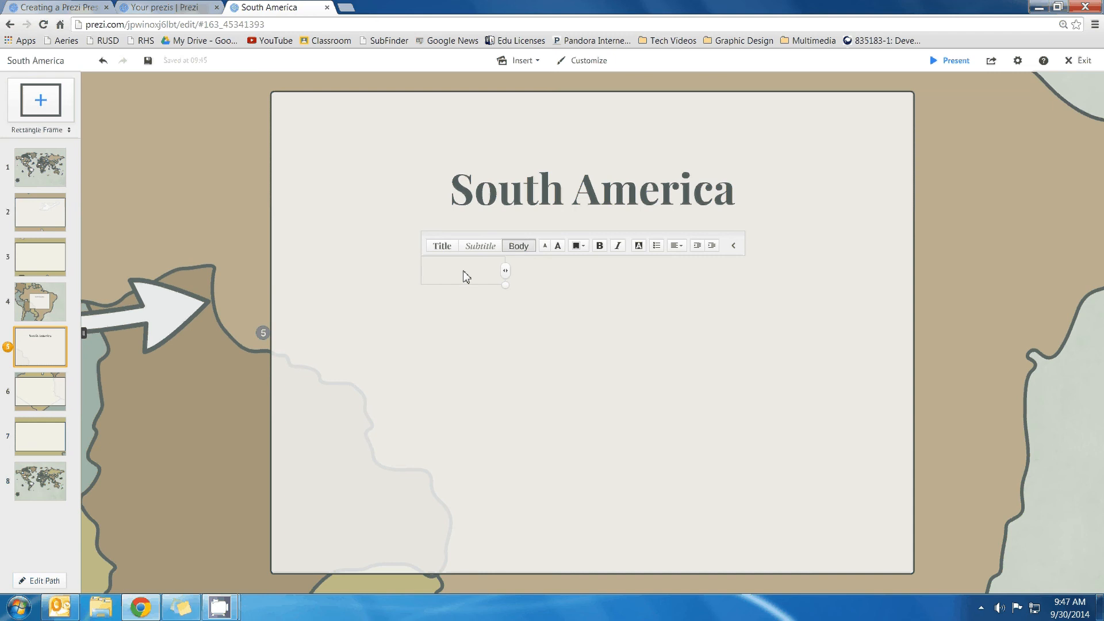
type("Continent Sout")
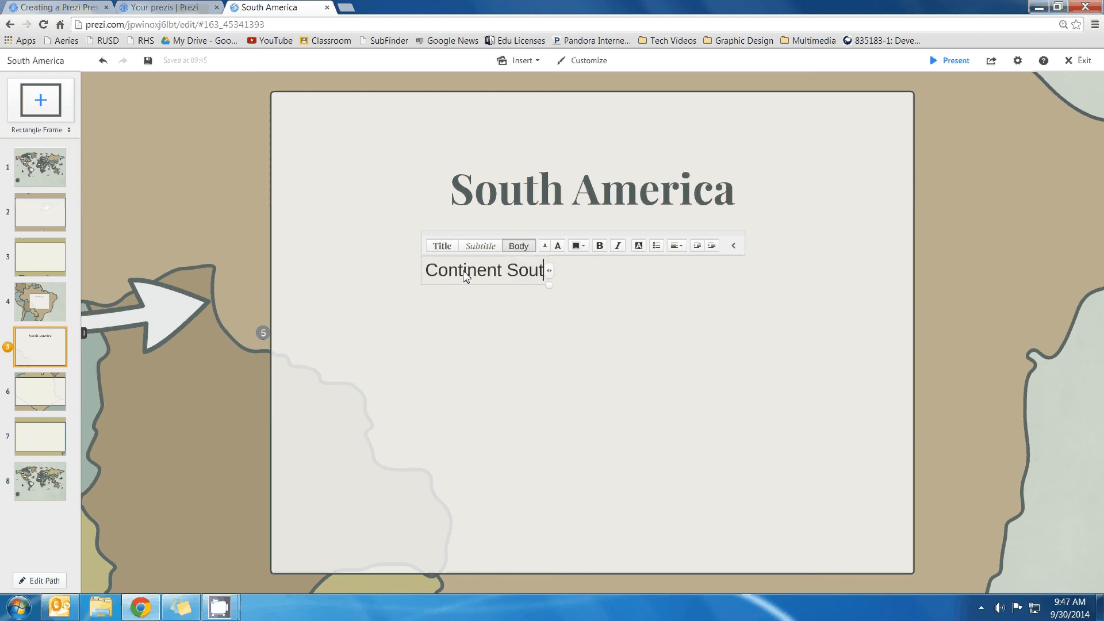
type("h of North America")
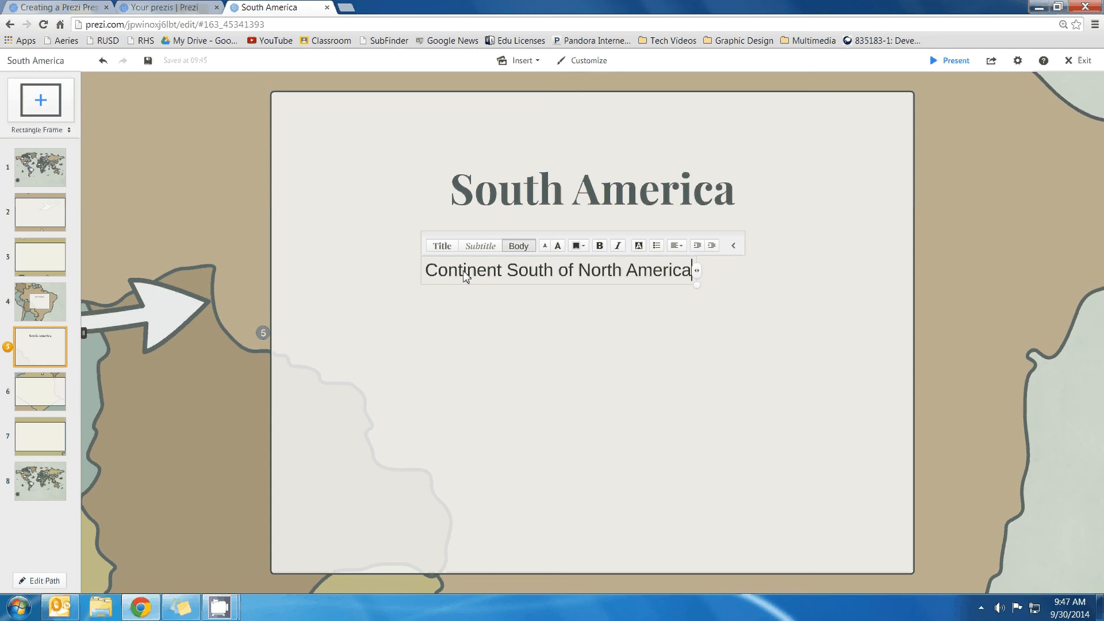
left_click(258, 169)
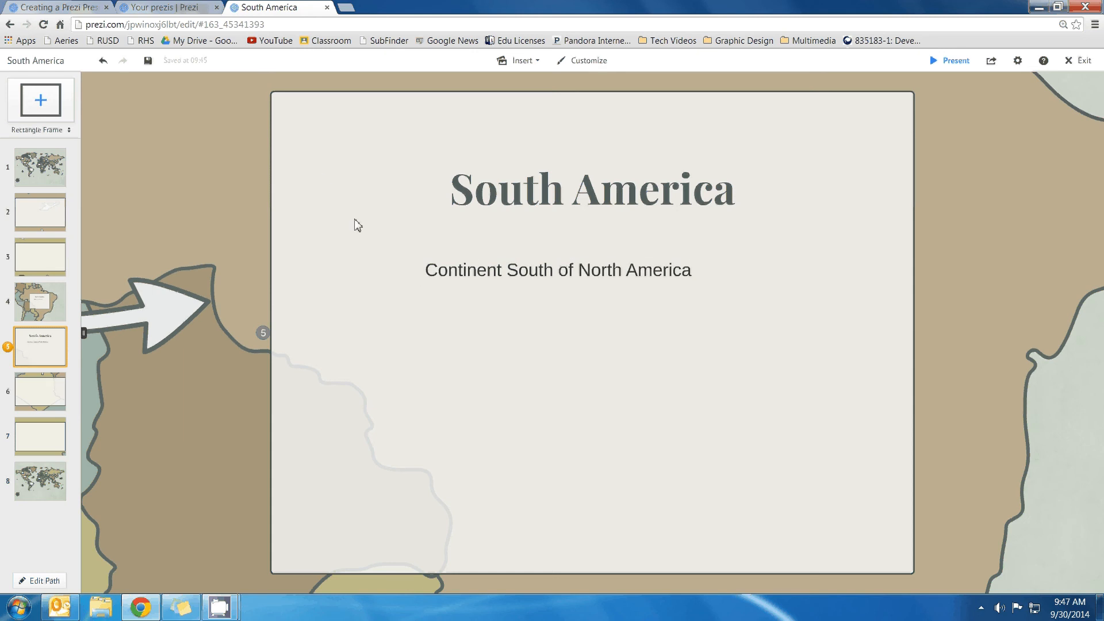
left_click(458, 270)
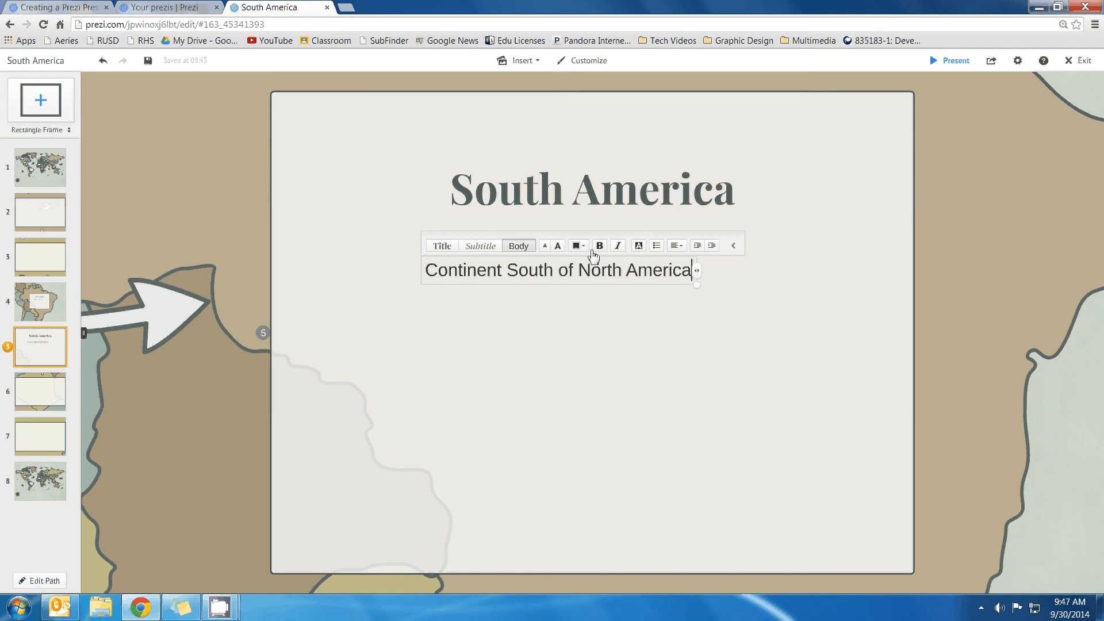
left_click(558, 246)
left_click(557, 245)
left_click(558, 246)
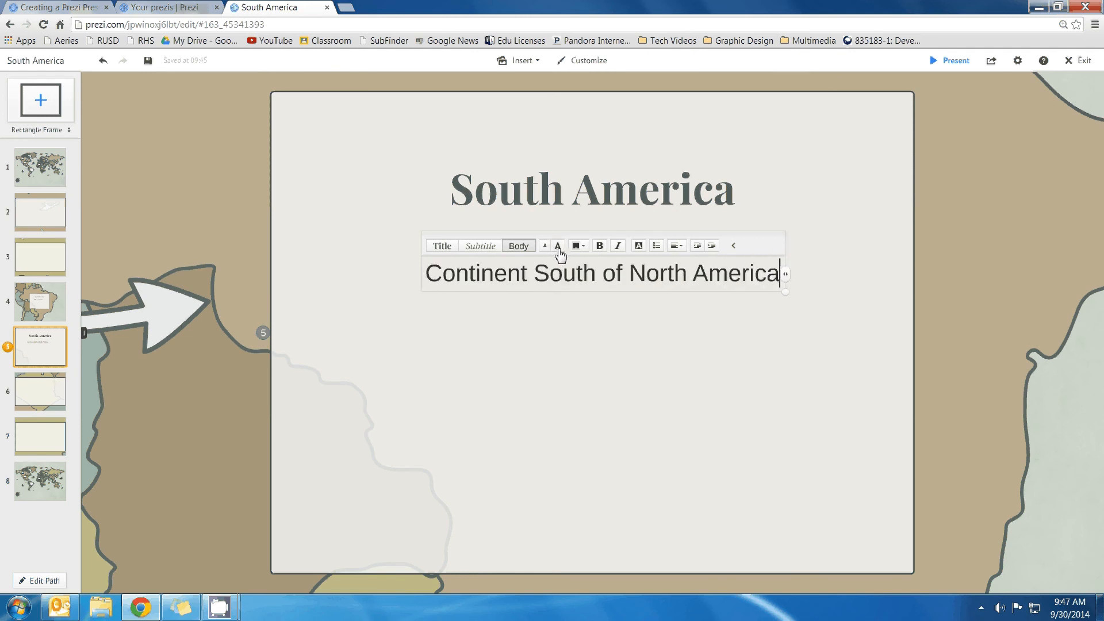
Centre the subtitle under the title and shift title and subtitle together
left_click(443, 328)
mouse_move(501, 279)
left_mouse_down()
mouse_move(478, 279)
mouse_move(498, 275)
left_mouse_up()
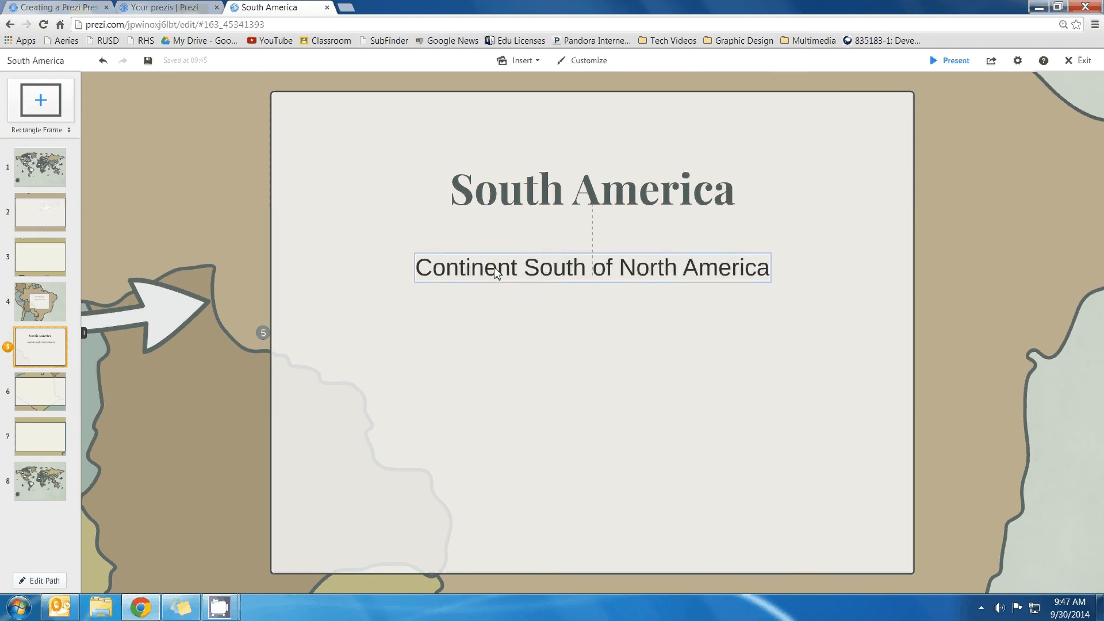
mouse_move(599, 270)
left_mouse_down()
mouse_move(644, 270)
mouse_move(592, 283)
left_mouse_up()
left_click(533, 216)
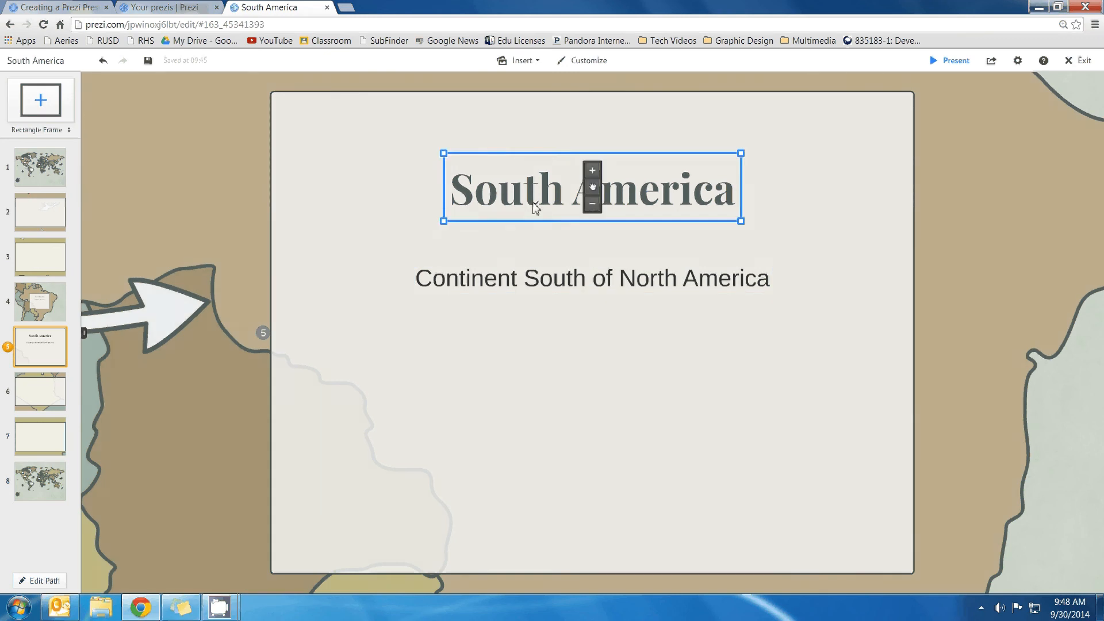
left_click(529, 289, "shift")
mouse_move(589, 227)
left_mouse_down()
mouse_move(515, 235)
mouse_move(584, 267)
mouse_move(585, 241)
mouse_move(591, 249)
left_mouse_up()
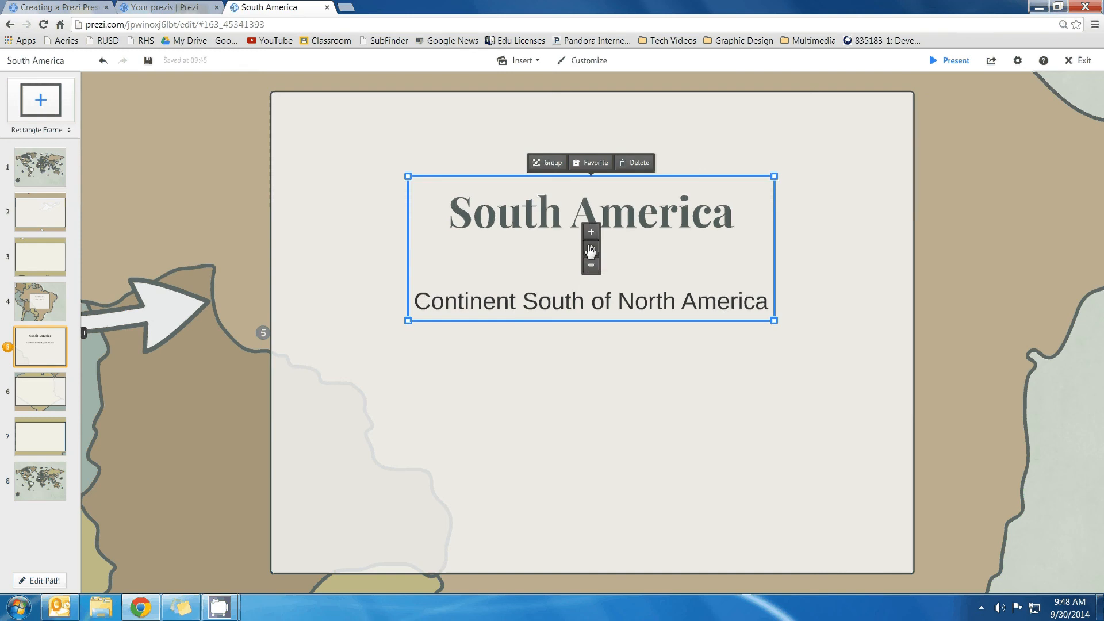
Group the South America title and subtitle, undoing an accidental move of the group
left_click(543, 164)
left_click(510, 168)
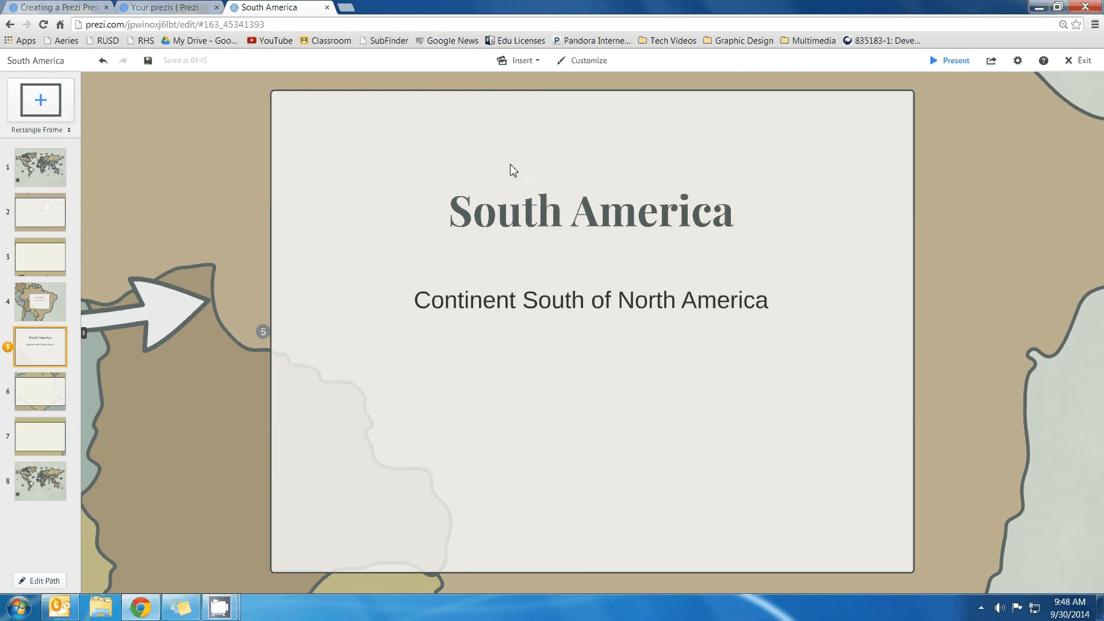
left_click(569, 308)
left_click_drag(521, 229, 447, 198)
key("ctrl+z")
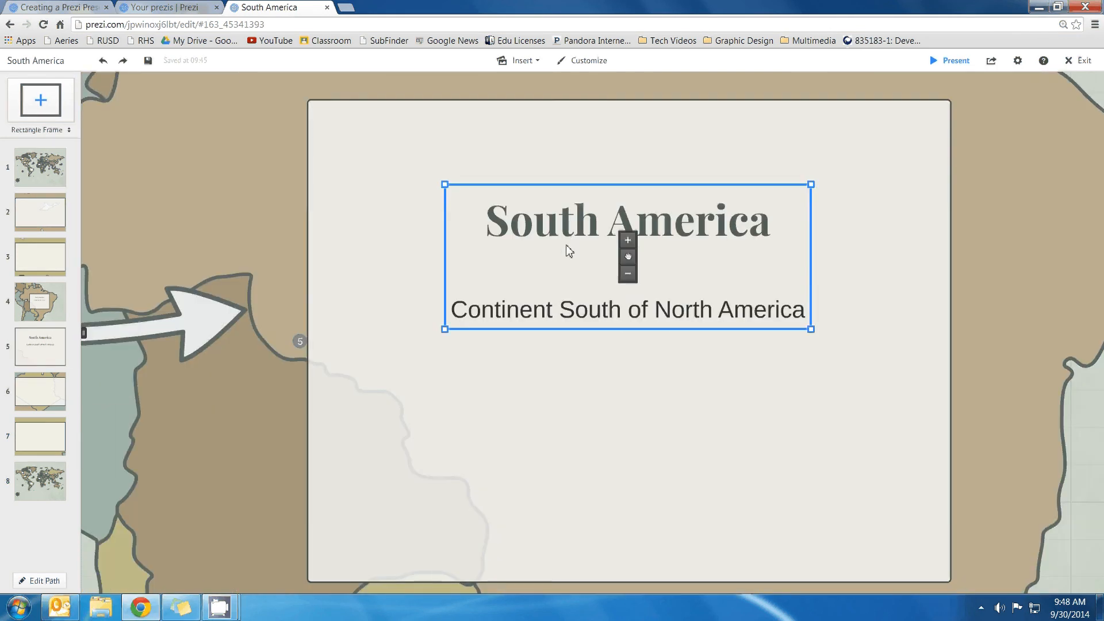
left_click(577, 313)
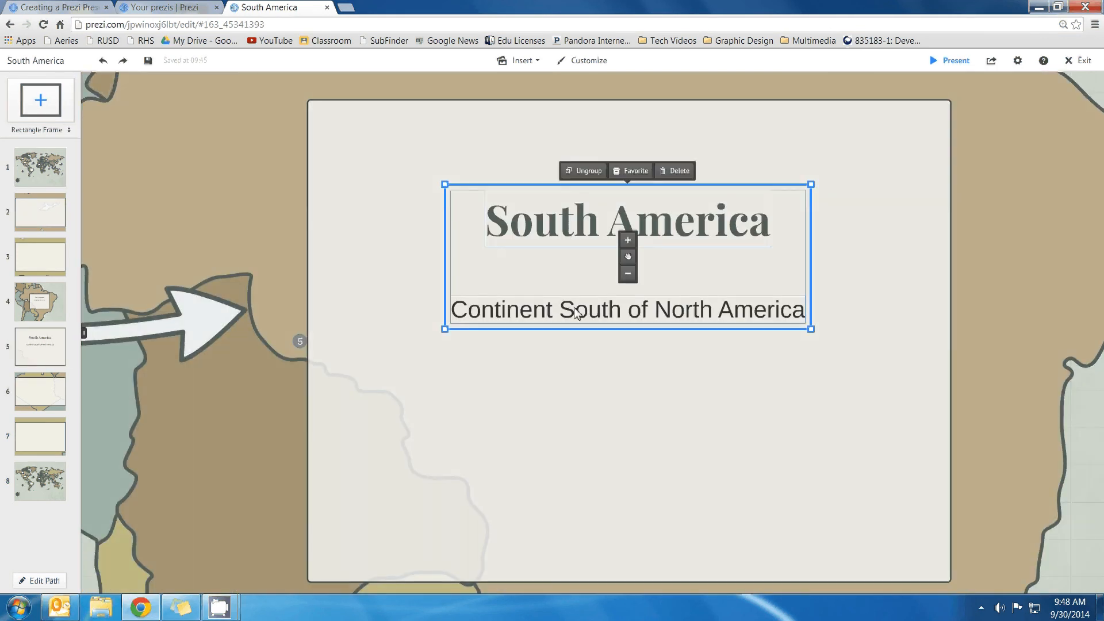
left_click(366, 317)
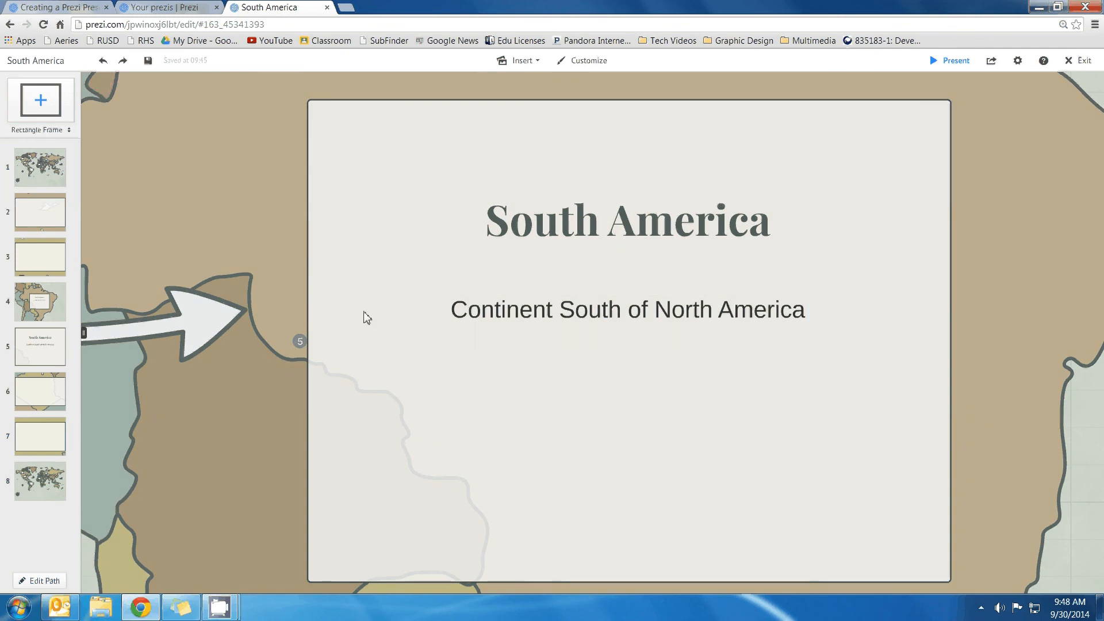
Zoom out and pan to show North America and Europe around the Brazil frame
scroll(429, 332, "down", 2)
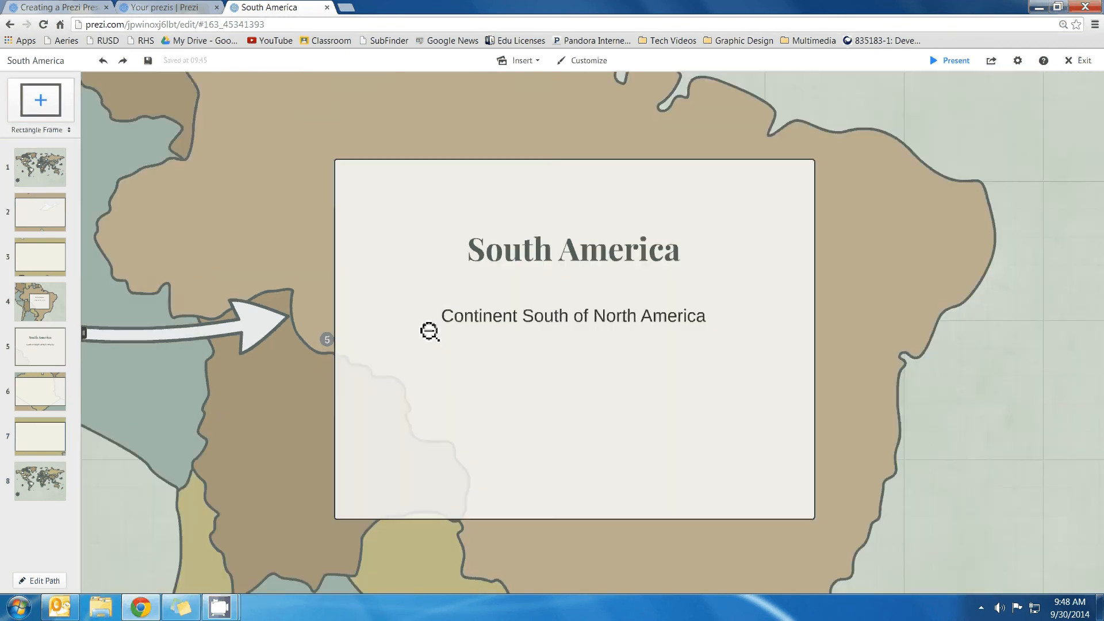
scroll(429, 331, "down", 4)
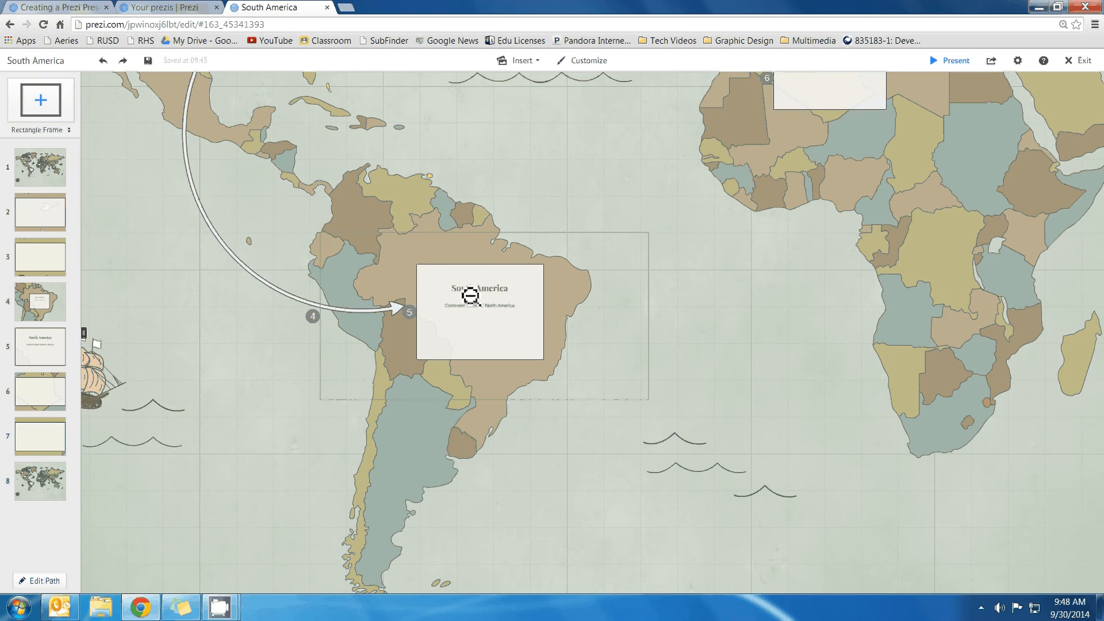
scroll(470, 296, "down", 2)
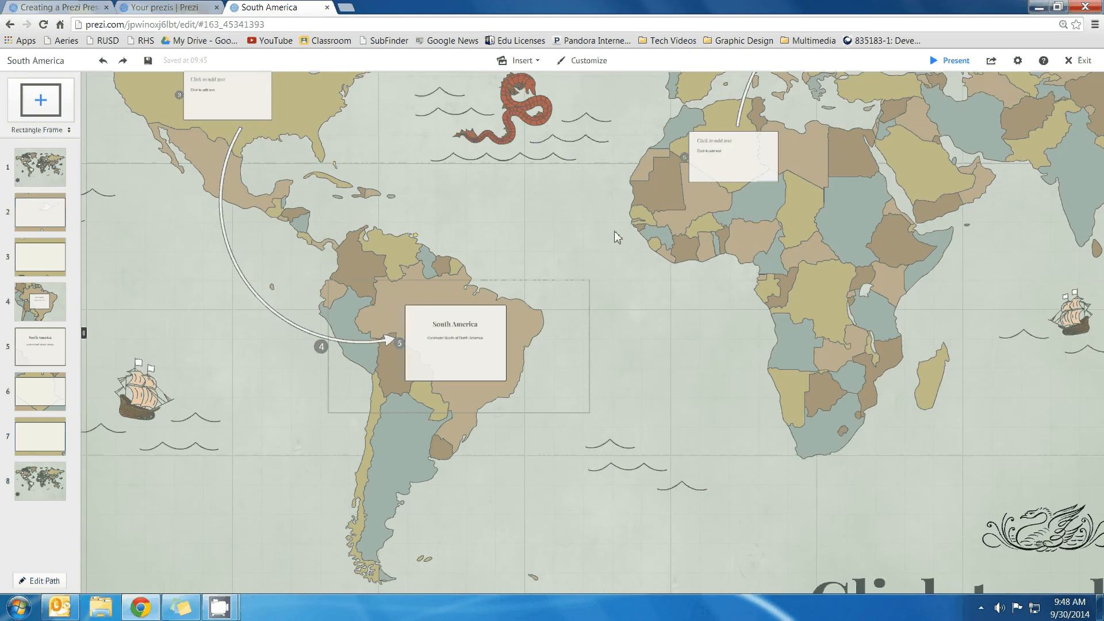
left_click_drag(617, 236, 553, 331)
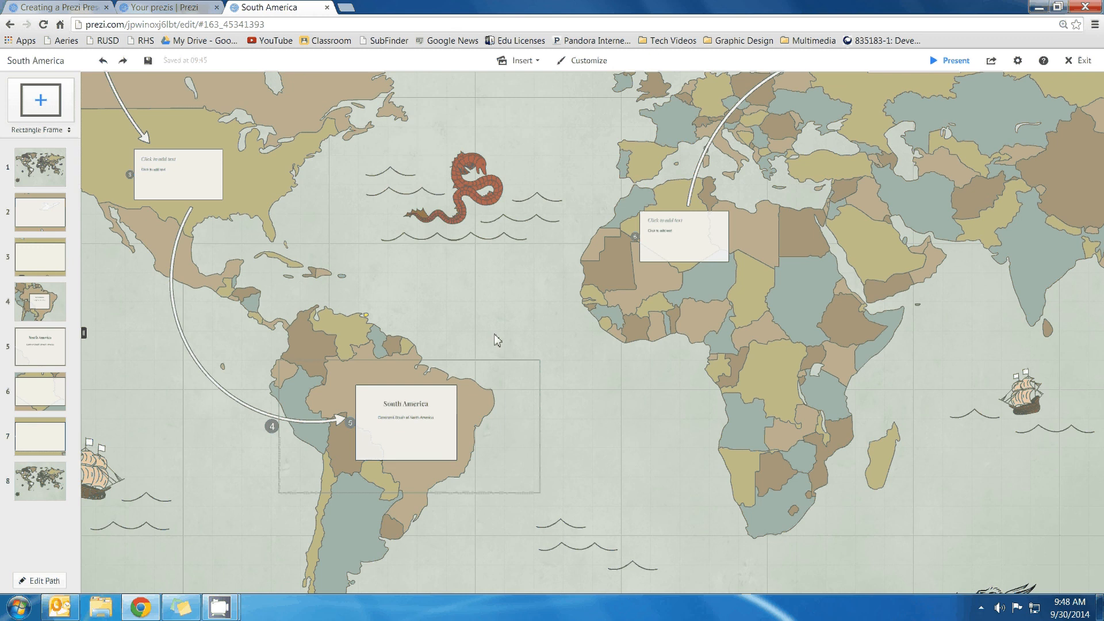
Draw a curved arrow from the South America frame across the Atlantic to the West Africa frame
left_click(529, 65)
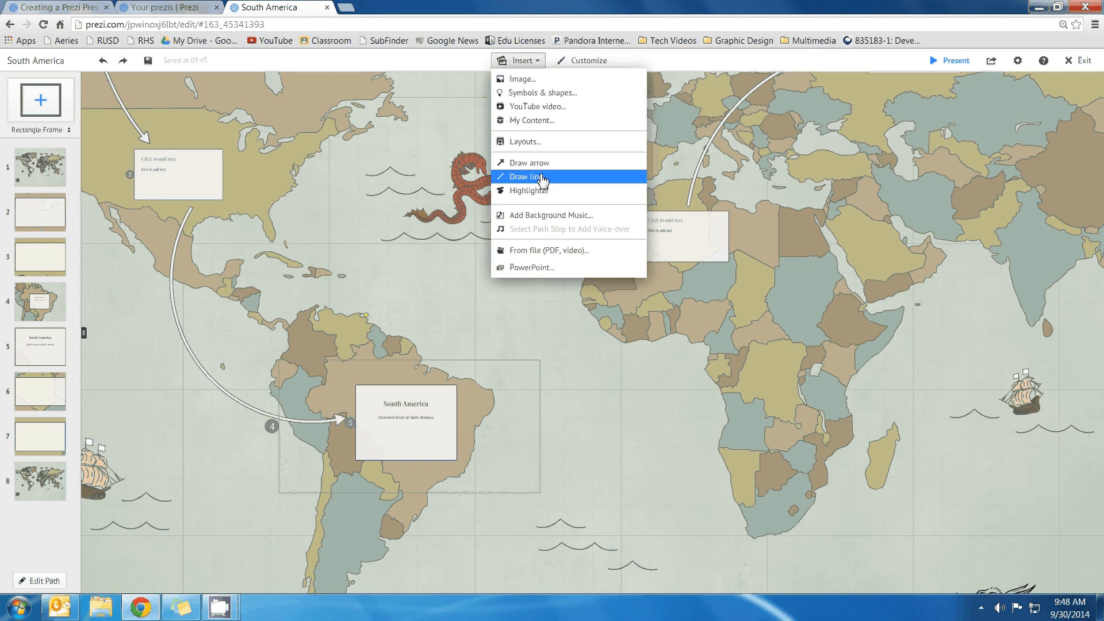
left_click(570, 167)
mouse_move(462, 396)
left_mouse_down()
mouse_move(665, 278)
mouse_move(638, 262)
left_mouse_up()
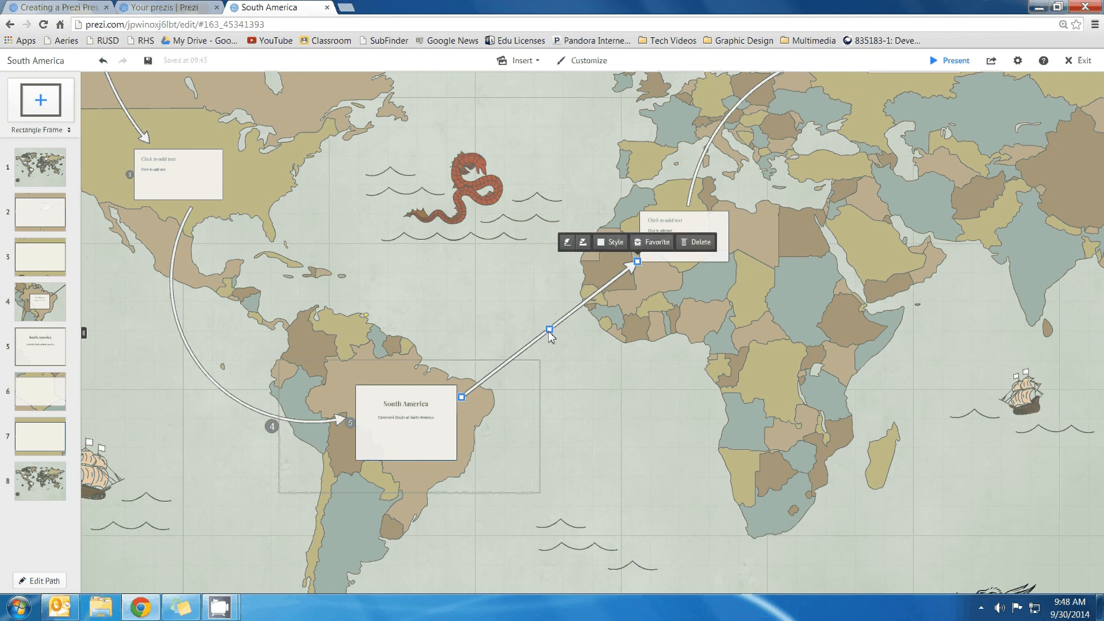
left_click_drag(550, 332, 567, 352)
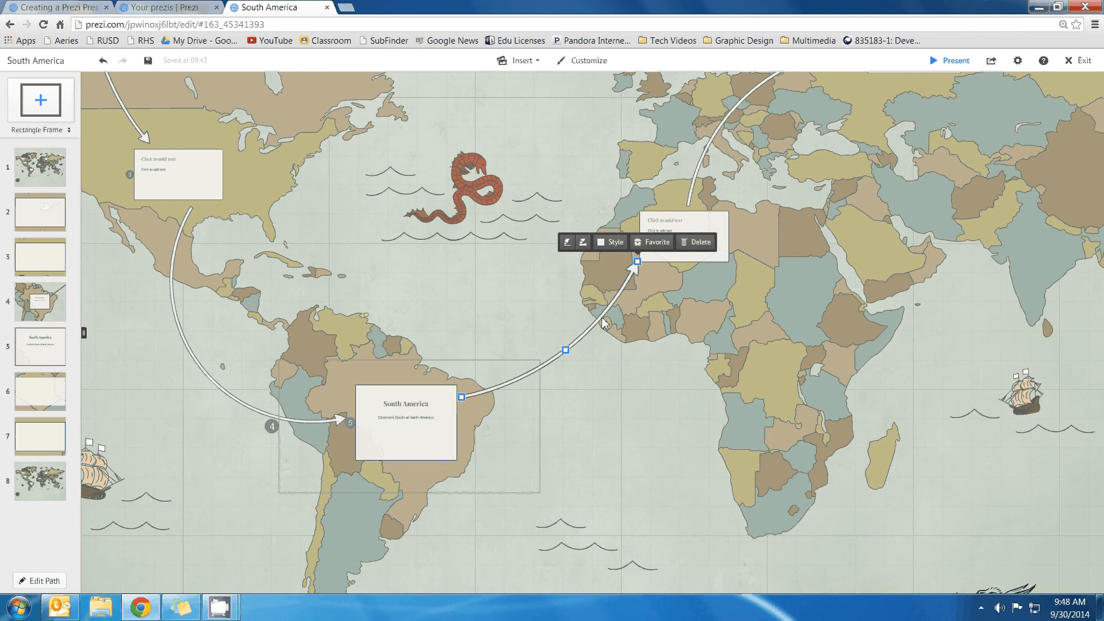
left_click_drag(637, 262, 659, 270)
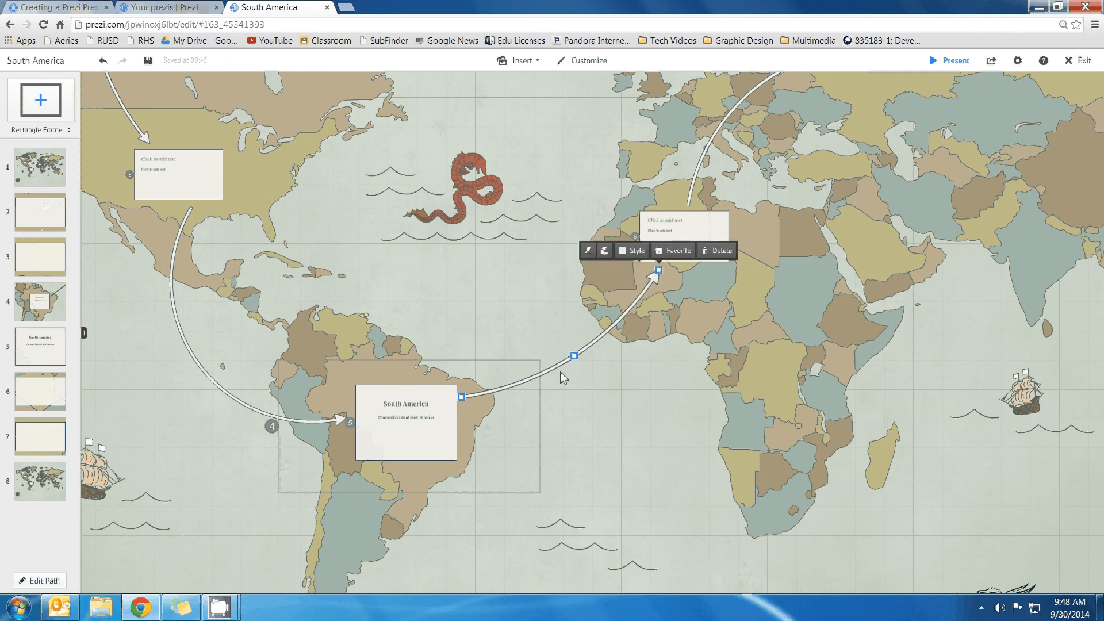
left_click(959, 61)
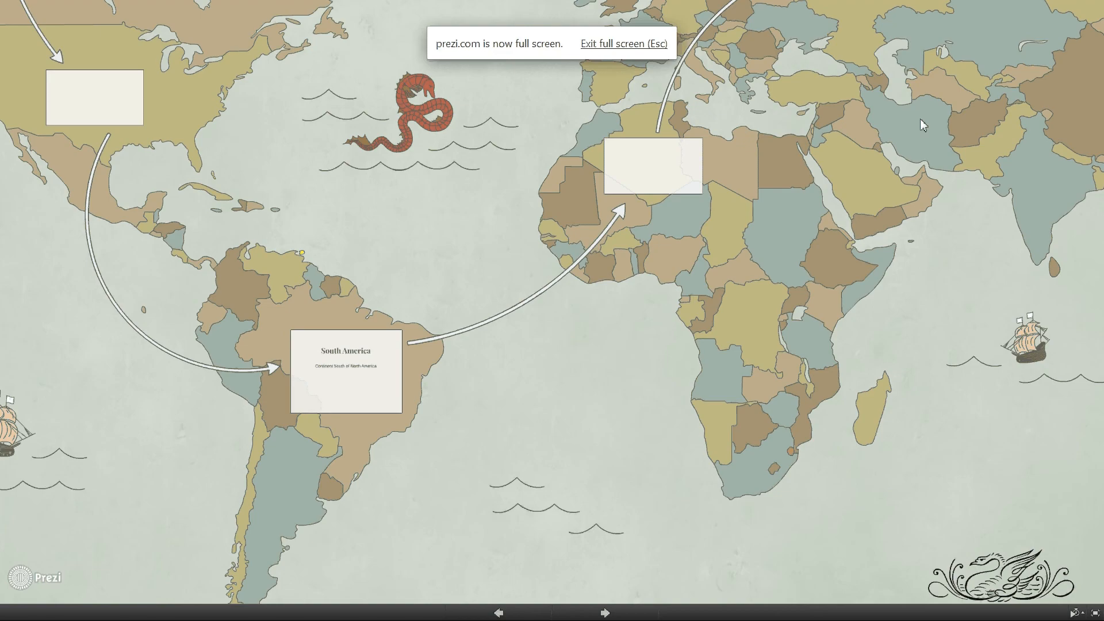
key("Right")
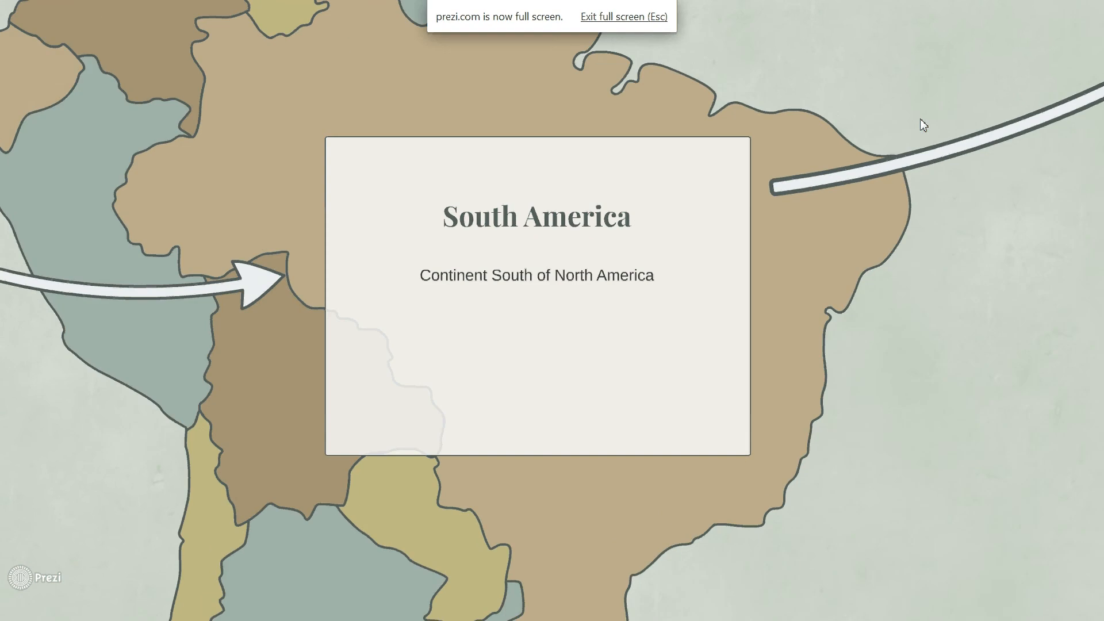
key("Right")
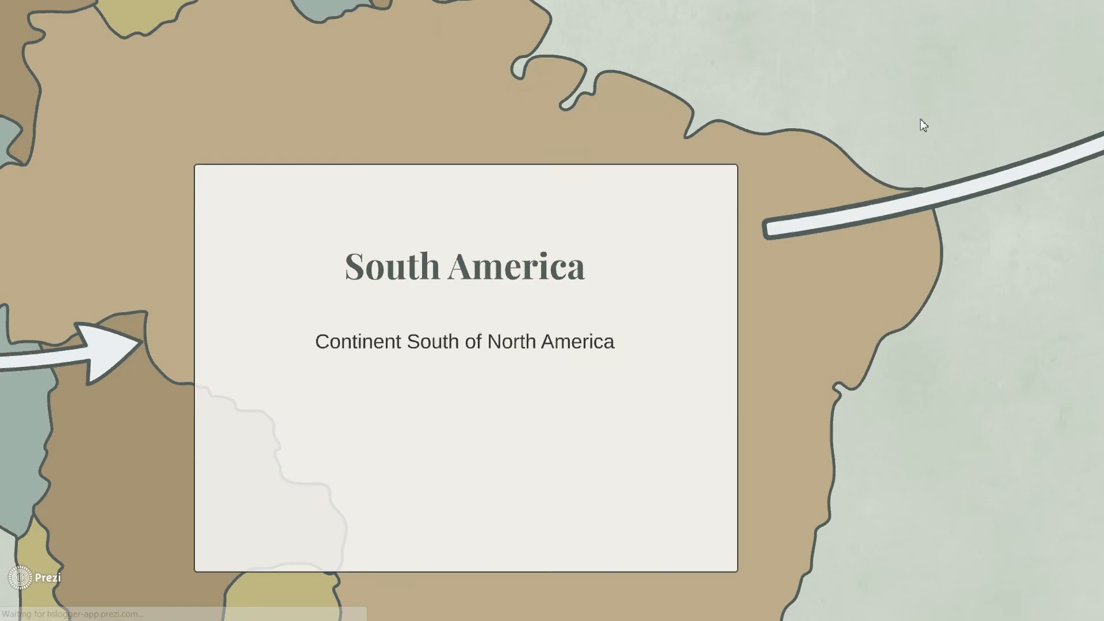
key("Right")
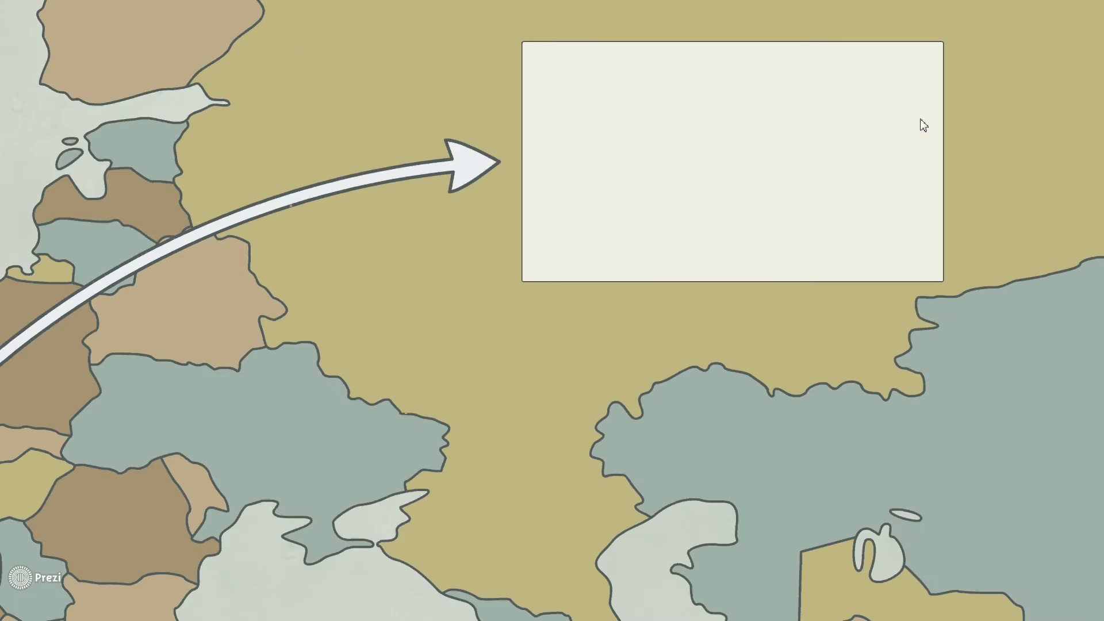
key("Right")
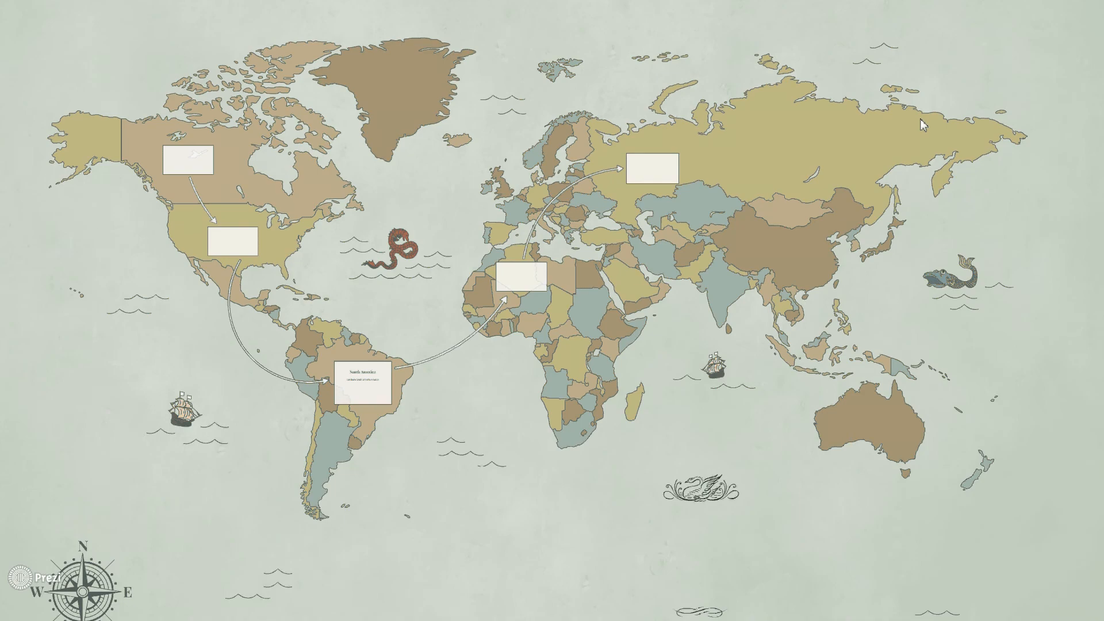
key("Escape")
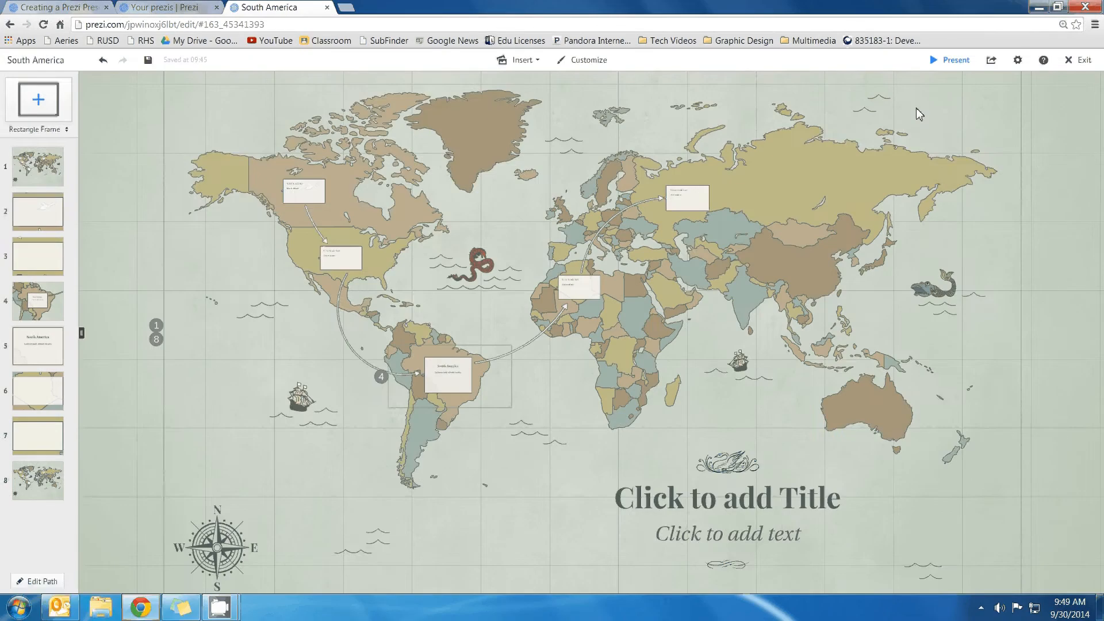
Review path steps 2, 4, South America and 6 to find the extra fourth step
left_click(39, 217)
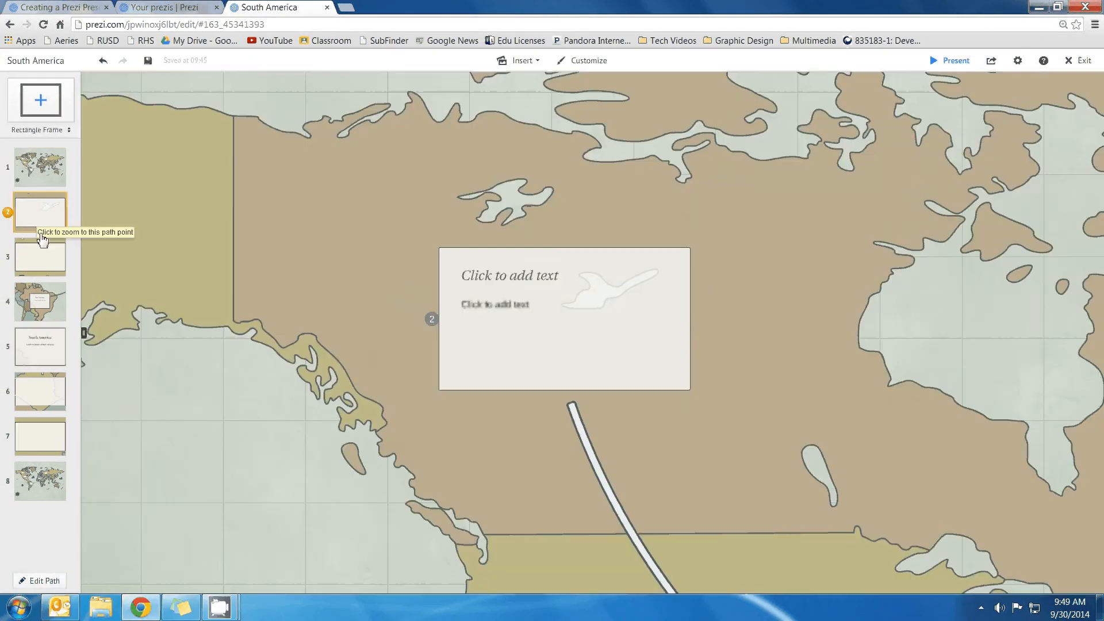
left_click(36, 300)
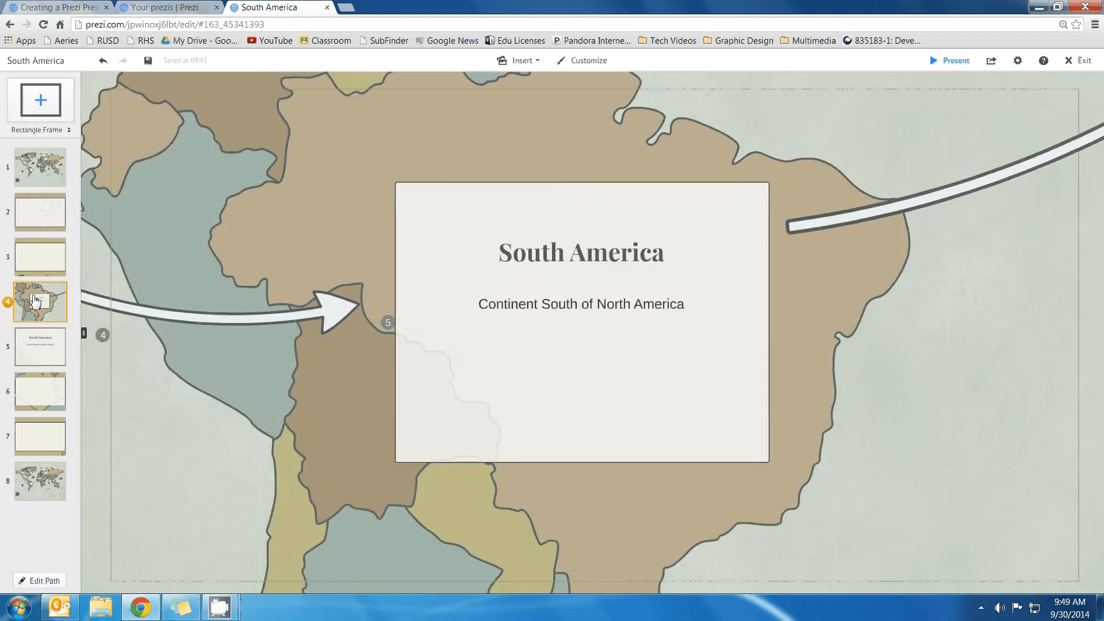
left_click(37, 341)
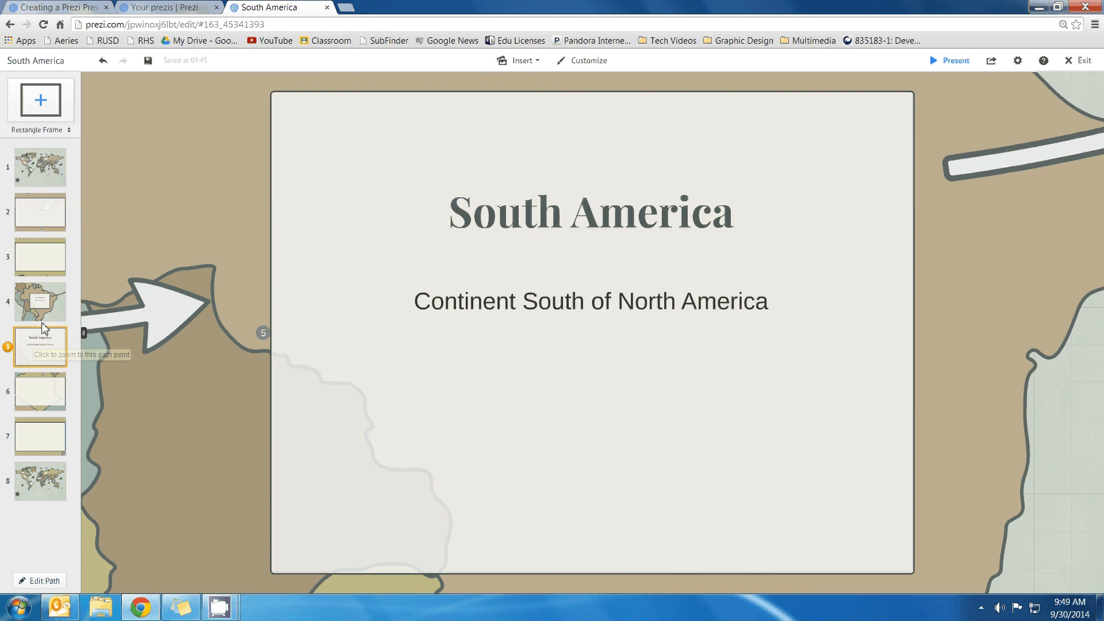
left_click(39, 390)
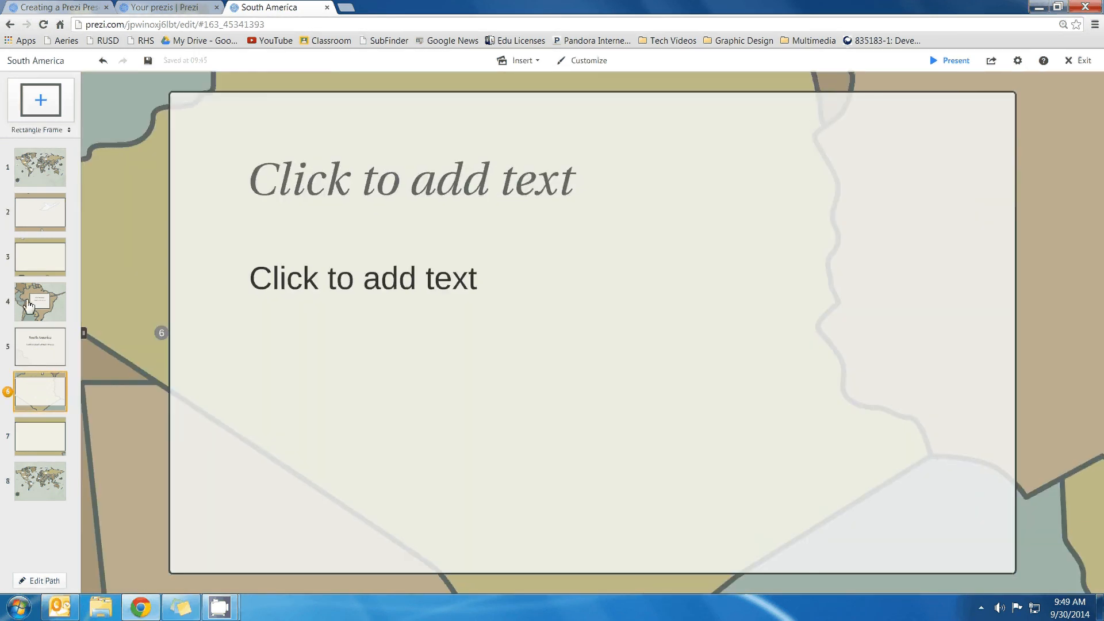
left_click(34, 303)
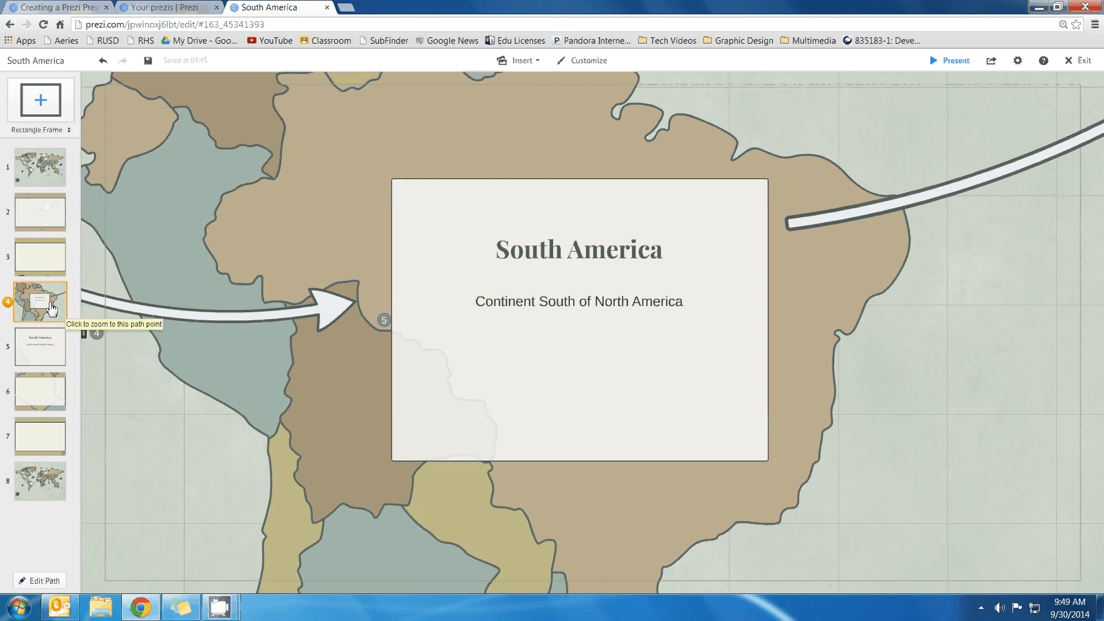
right_click(45, 294)
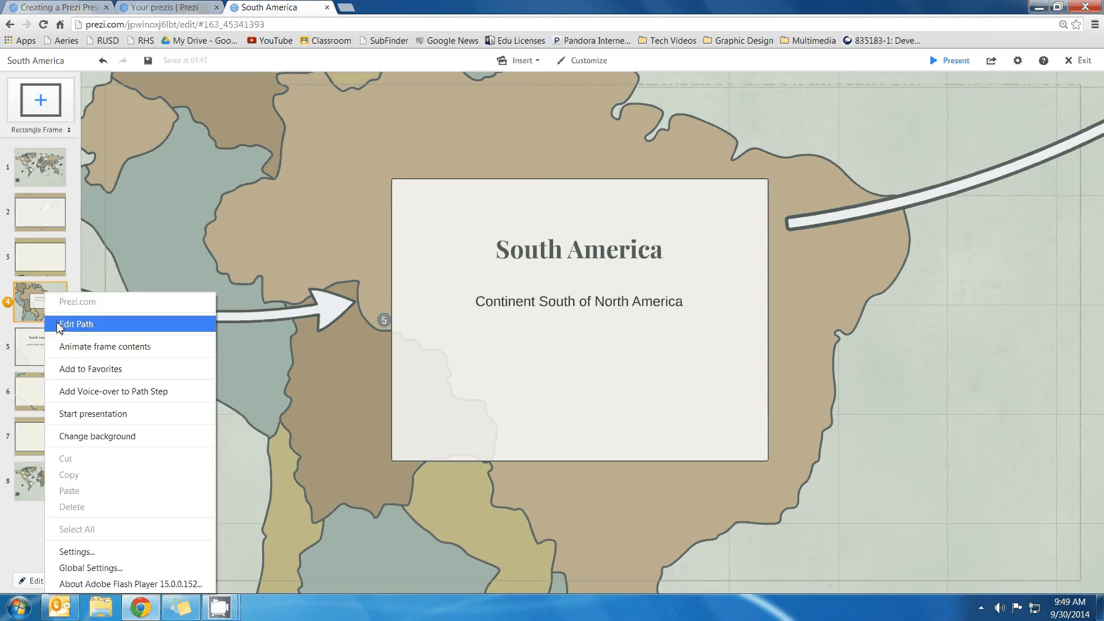
left_click(39, 309)
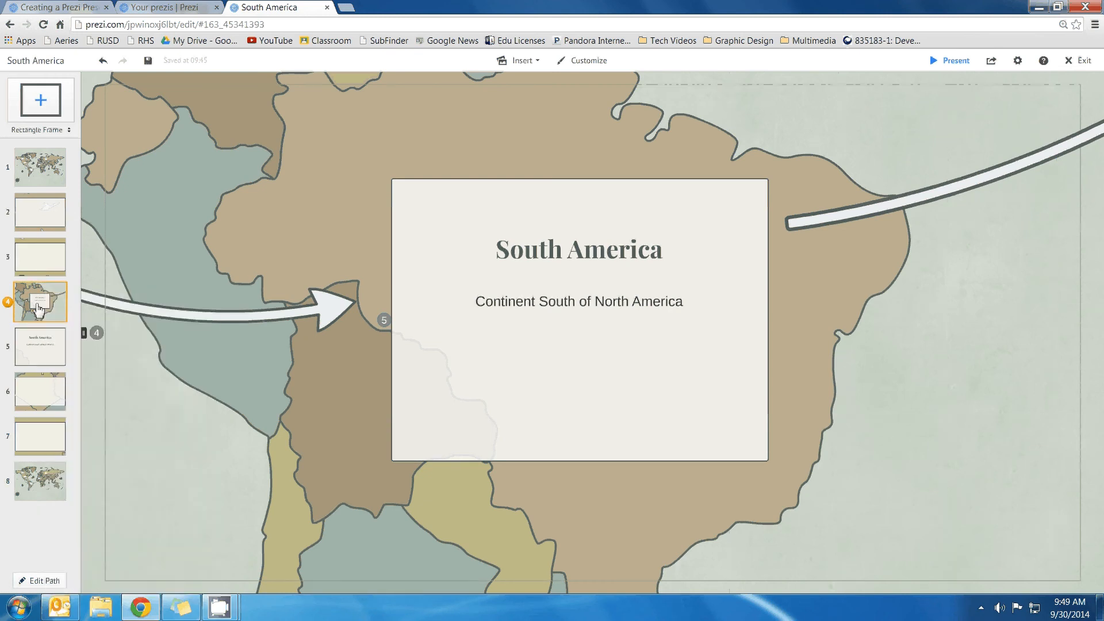
Delete path step 4 in Edit Path, then return to the first step's world view
left_click(29, 583)
mouse_move(48, 325)
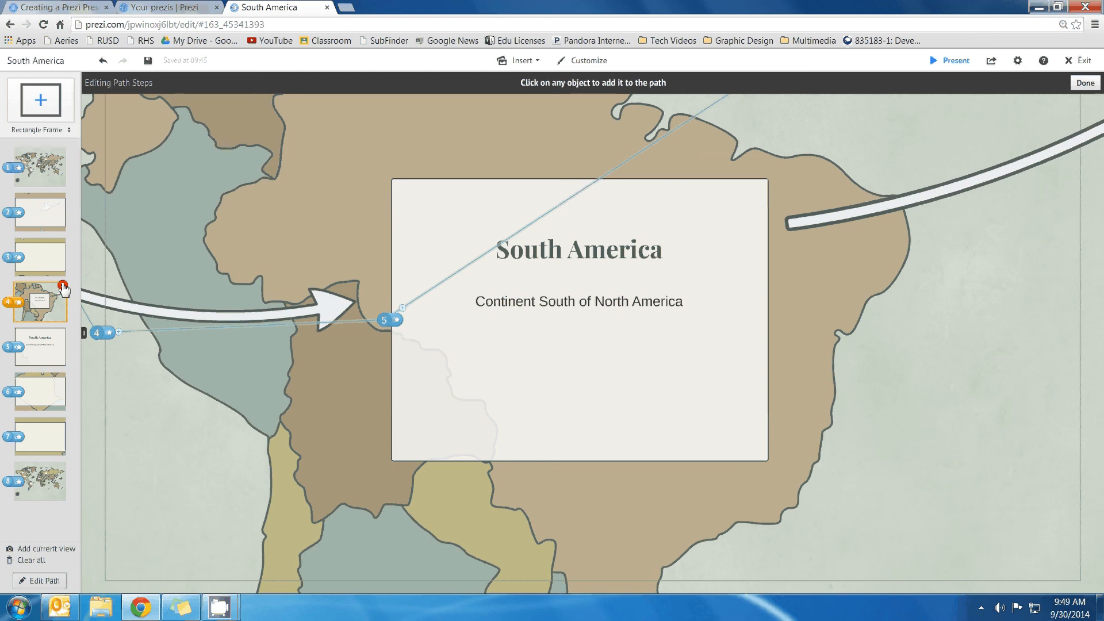
left_click(63, 286)
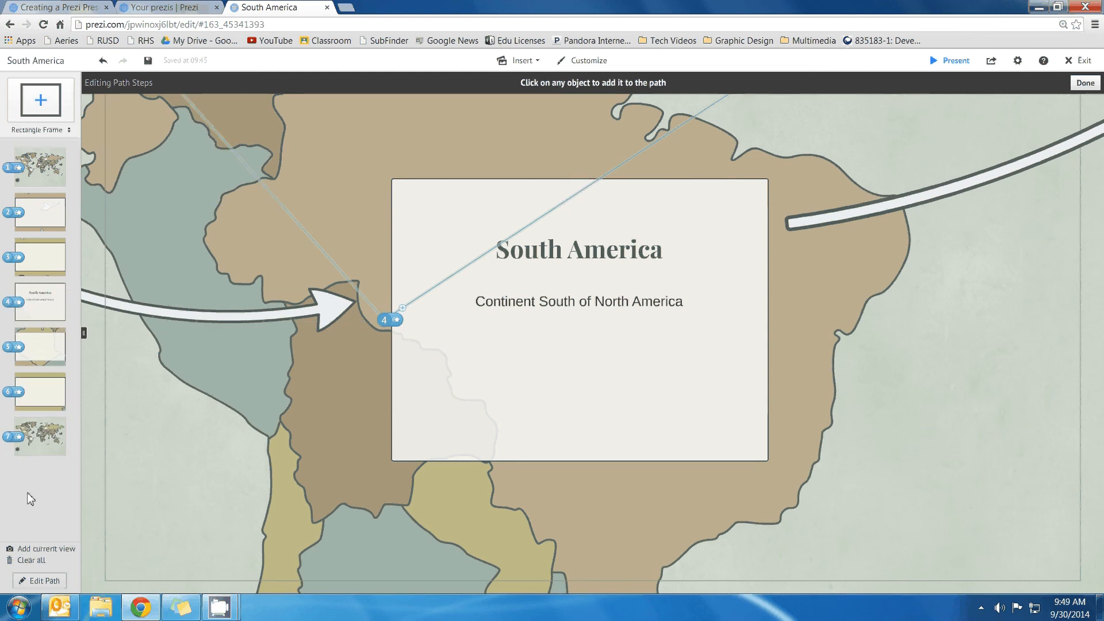
left_click(33, 182)
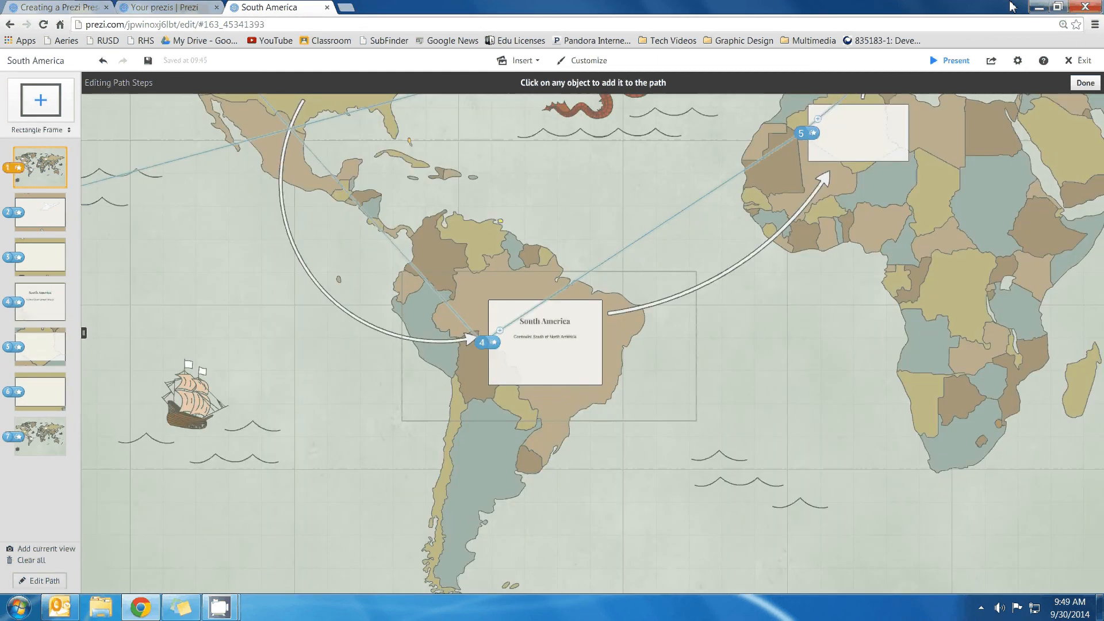
double_click(1012, 7)
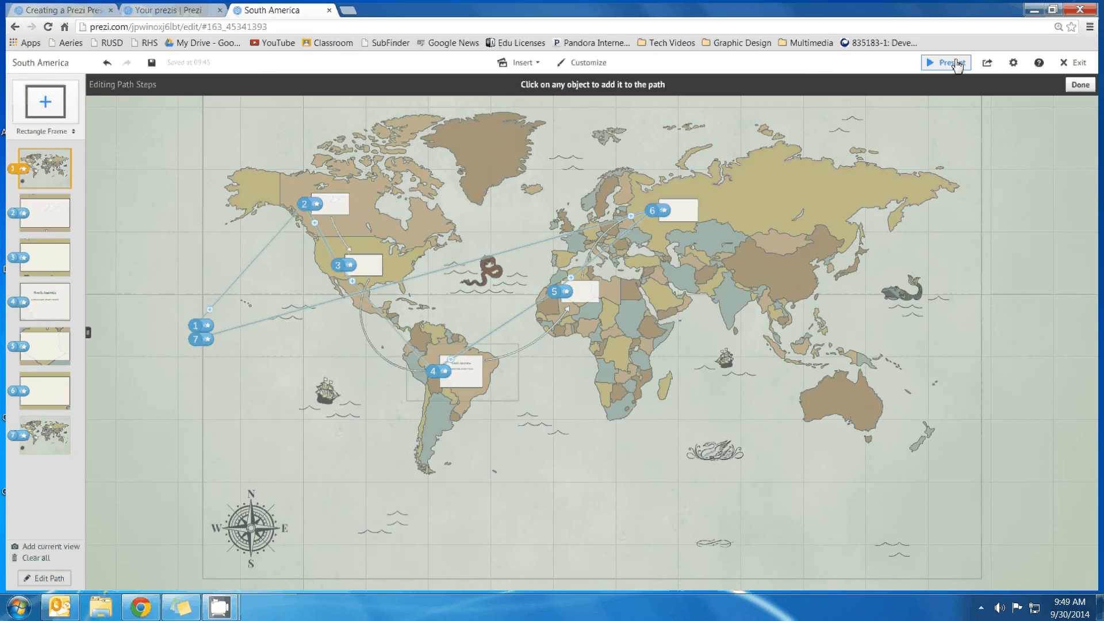
Present full screen through the Canada, South America and Africa frames, then exit to the editor
left_click(955, 63)
key("Right")
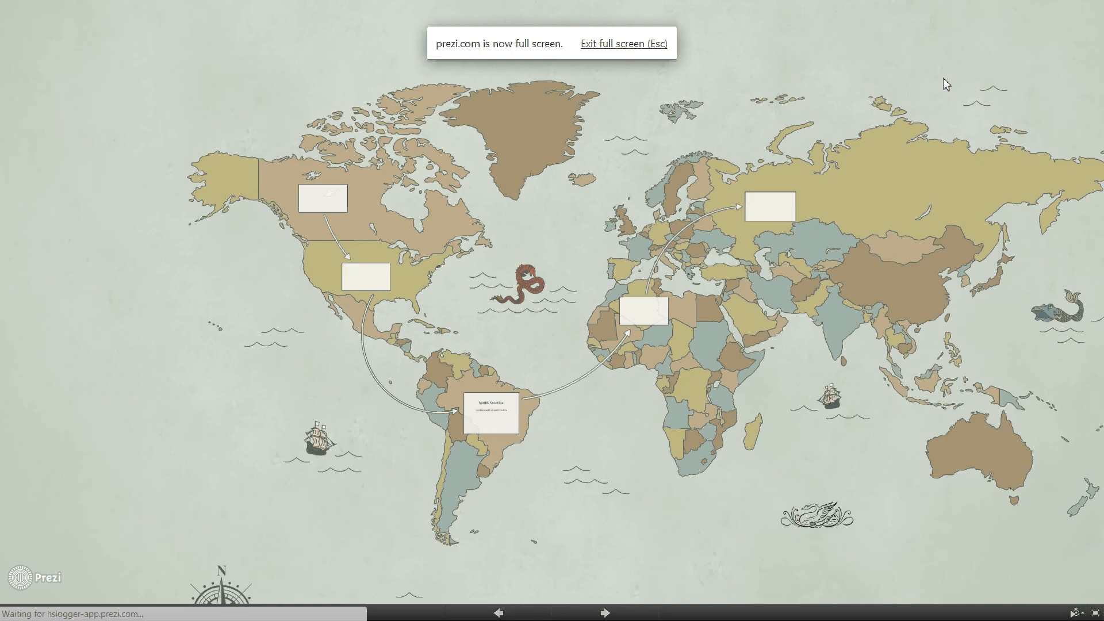
key("Right")
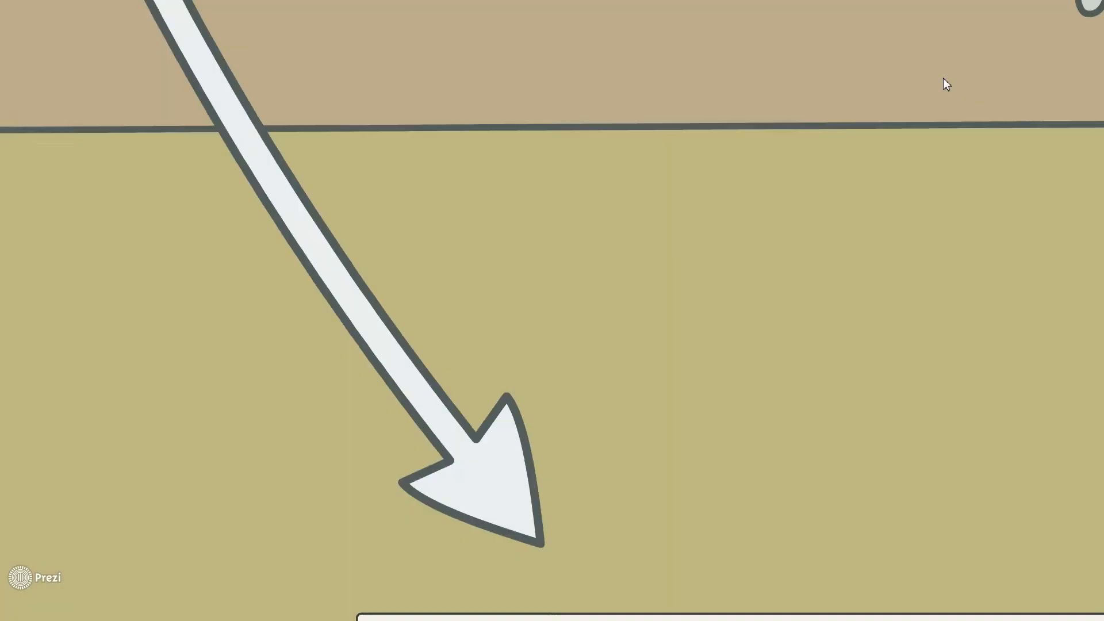
key("Right")
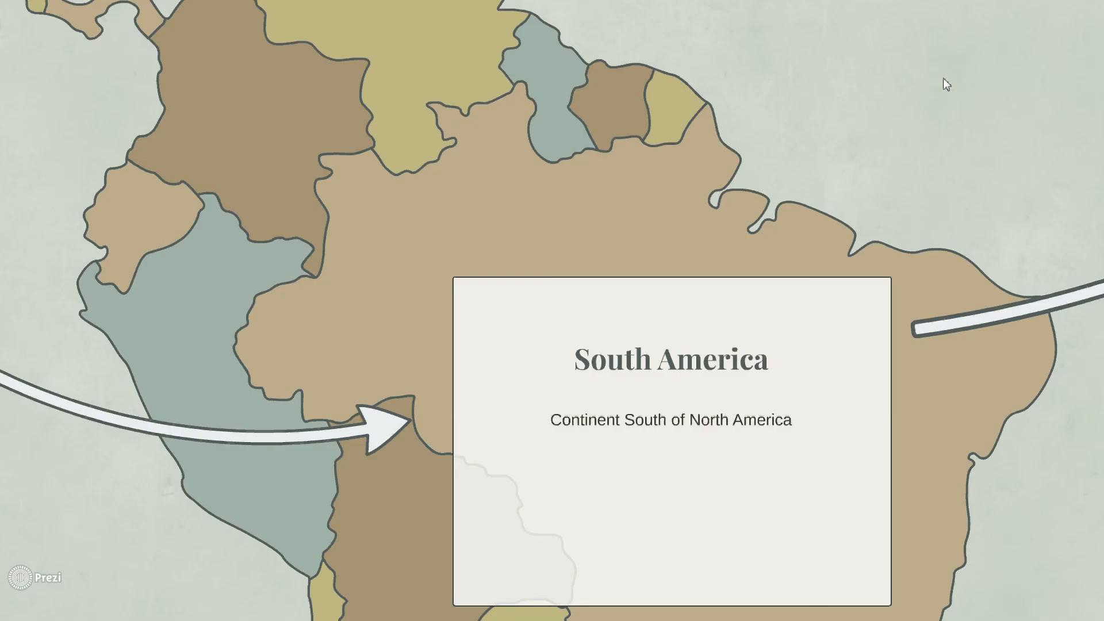
key("Right")
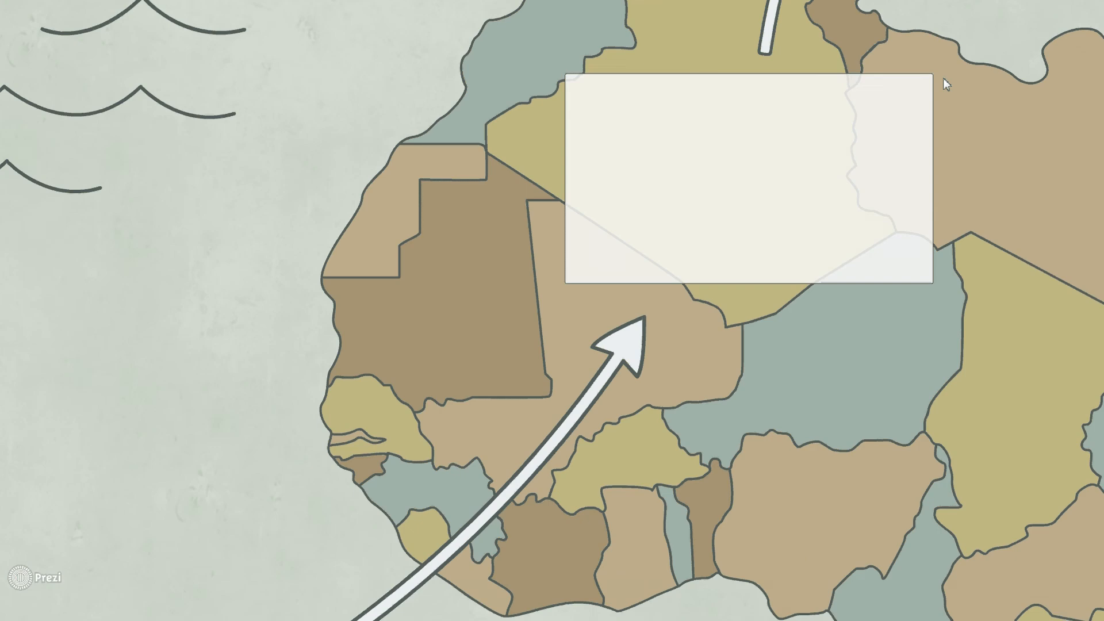
key("Escape")
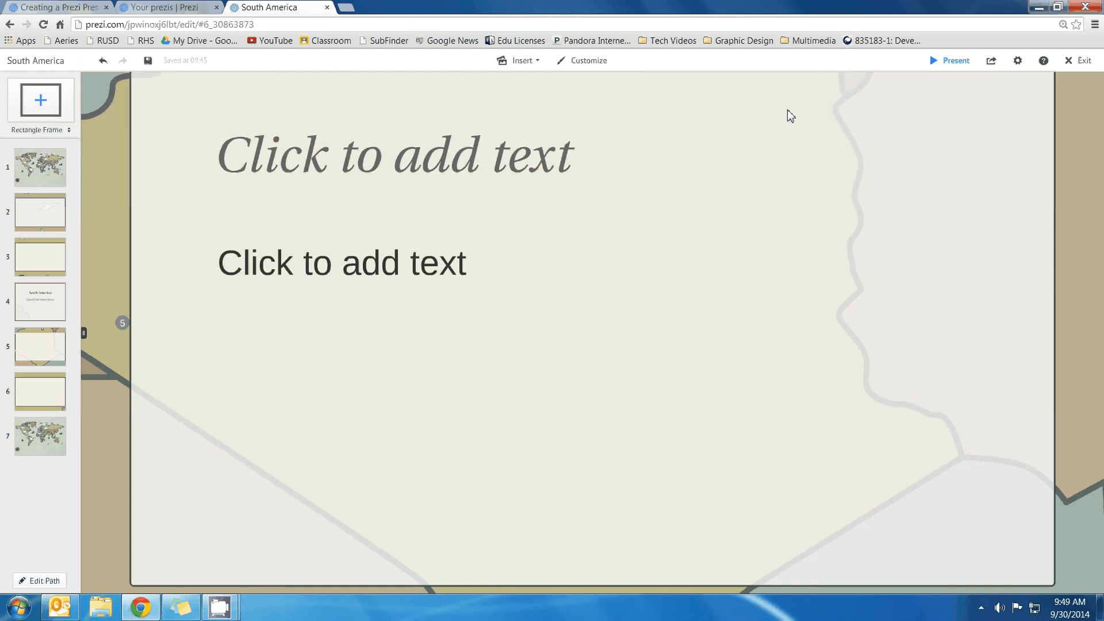
Zoom out and pan across North America to select frame 2 over Canada
scroll(554, 263, "down", 6)
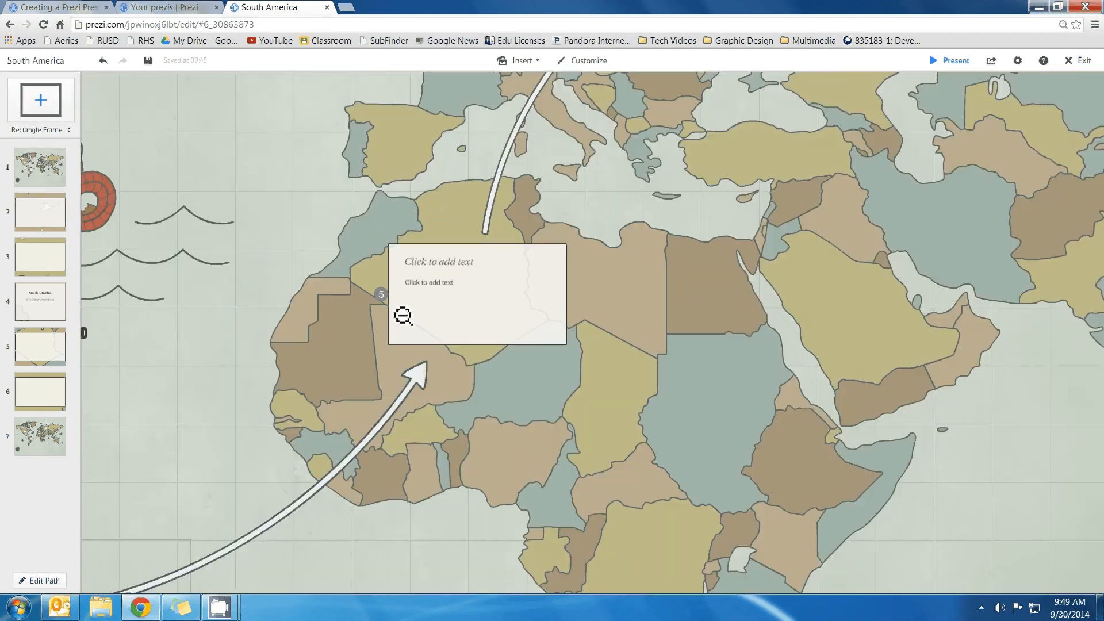
scroll(402, 316, "down", 2)
left_click_drag(313, 380, 614, 304)
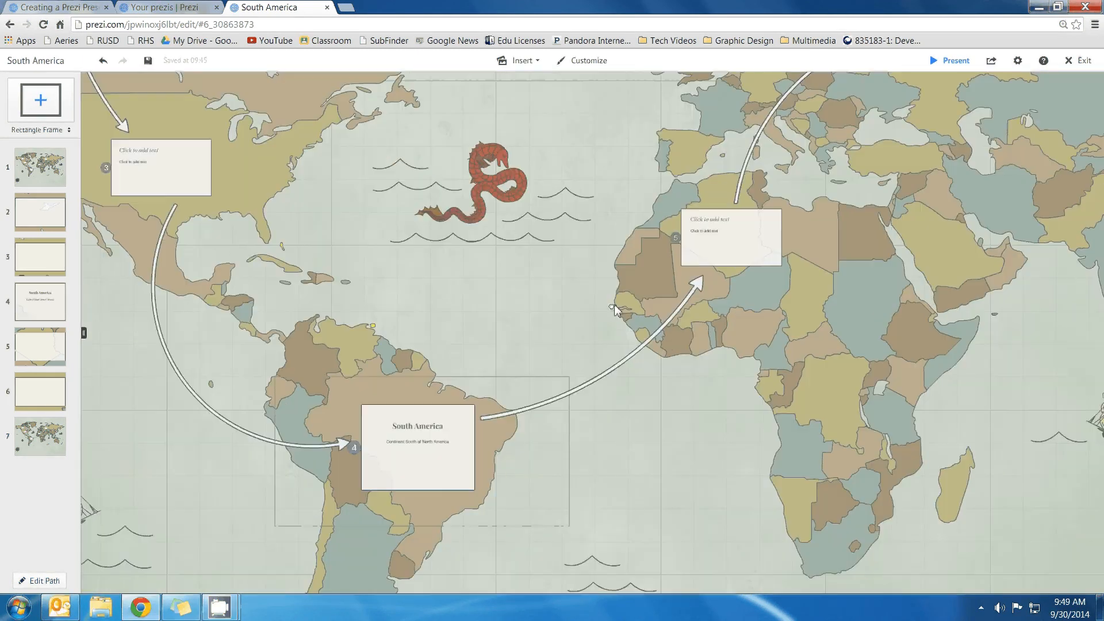
left_click_drag(208, 163, 520, 252)
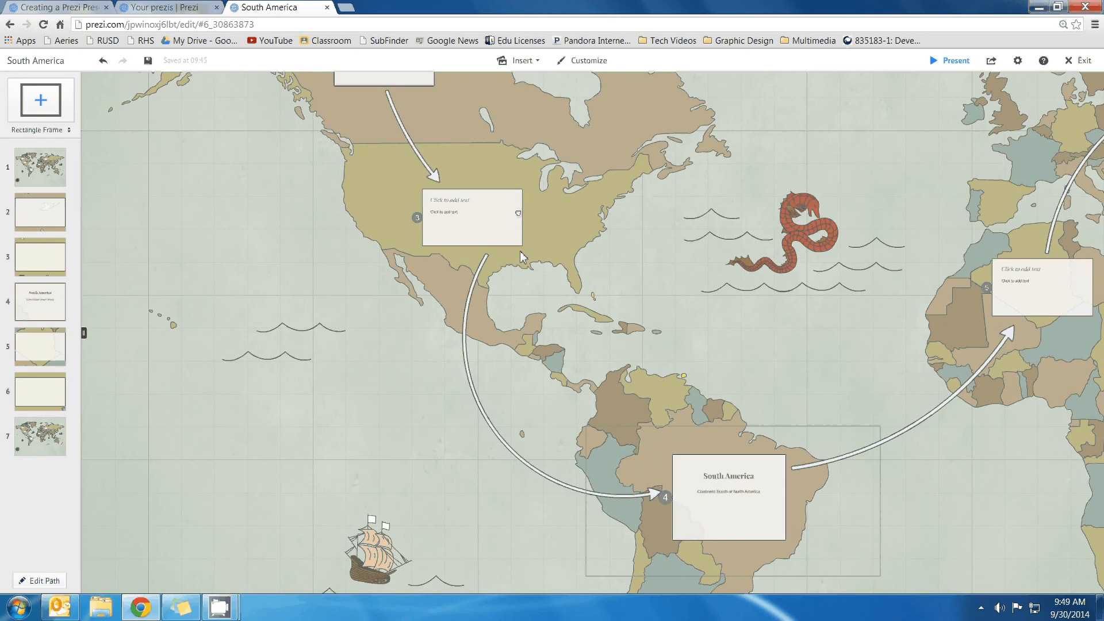
left_click_drag(440, 112, 499, 283)
left_click(440, 211)
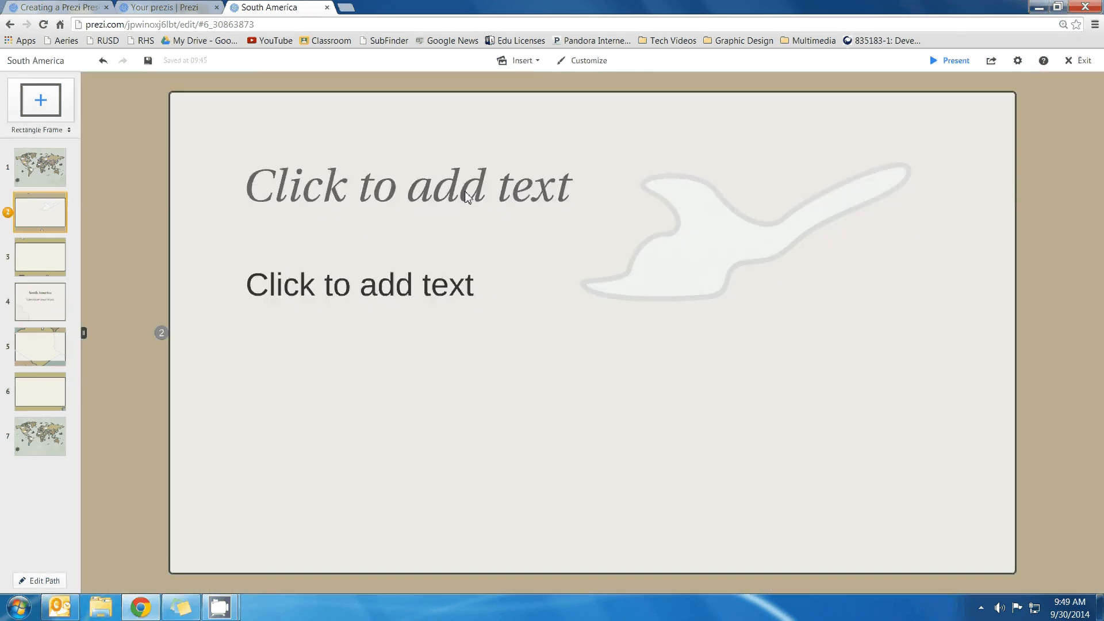
Enter 'Hello' as the frame's title and 'Test' as its body text
left_click(461, 178)
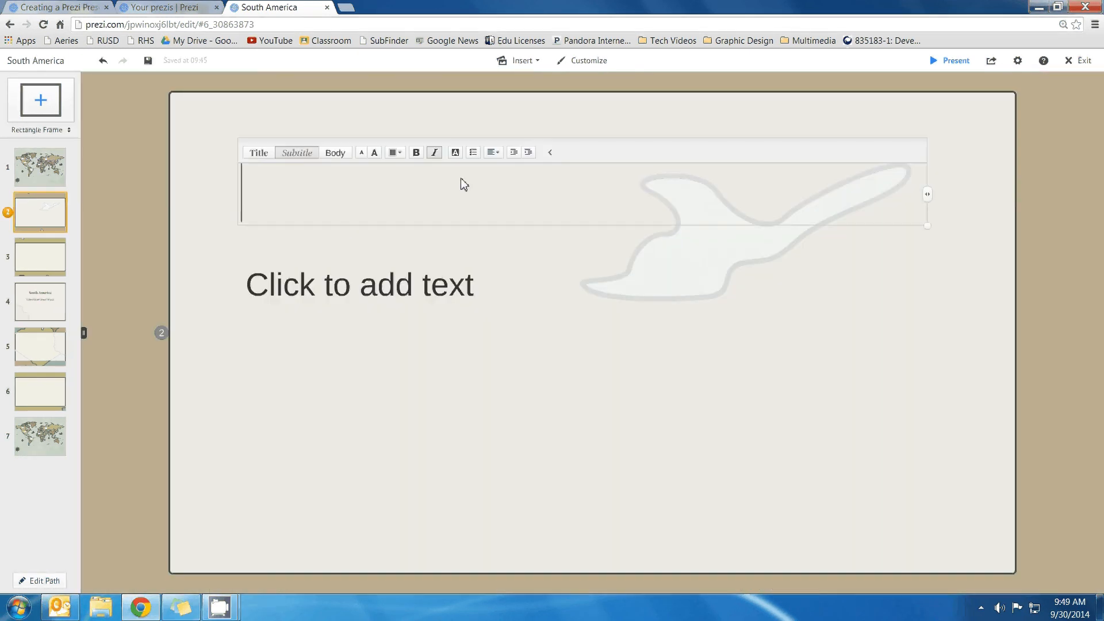
type("Hello")
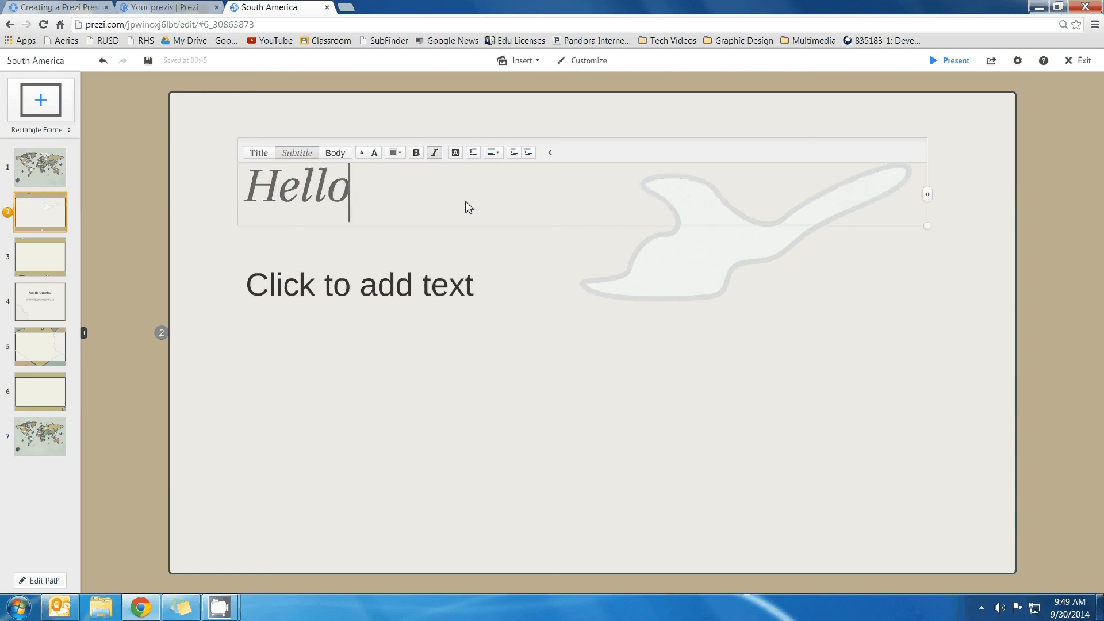
left_click(426, 289)
type("Test")
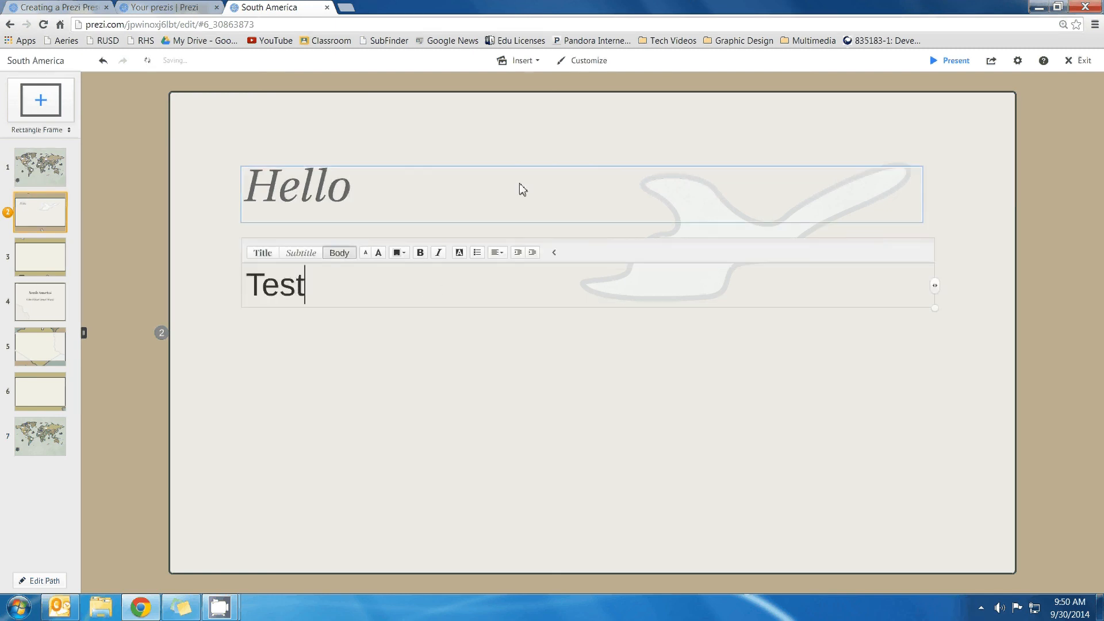
left_click(533, 62)
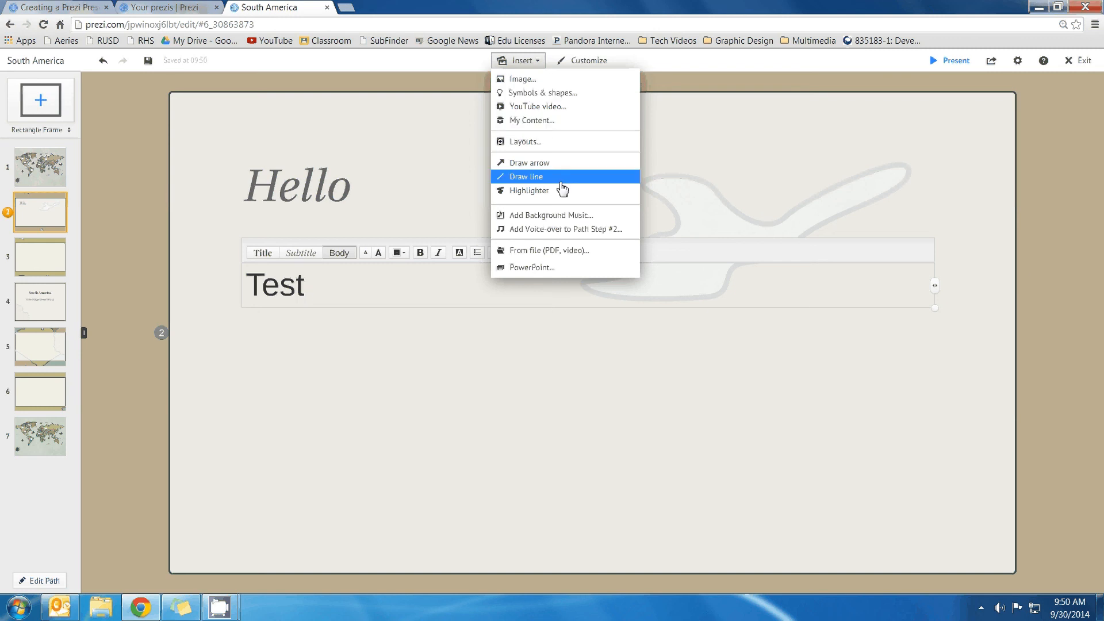
Insert the kitten picture from the computer into the frame and search web images for 'cat'
left_click(561, 79)
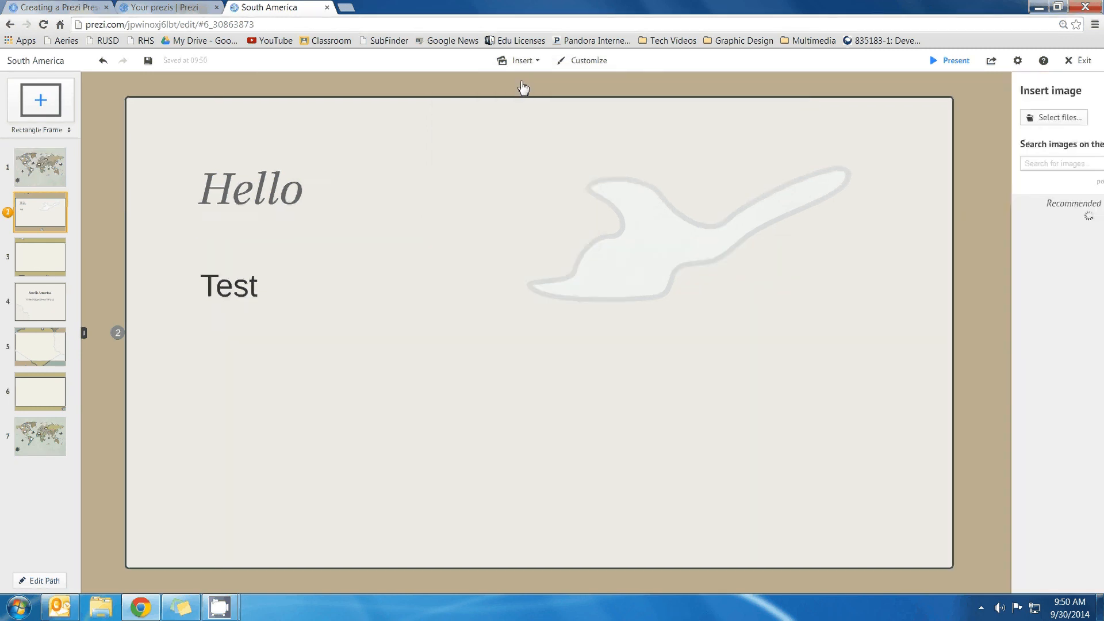
left_click(1022, 165)
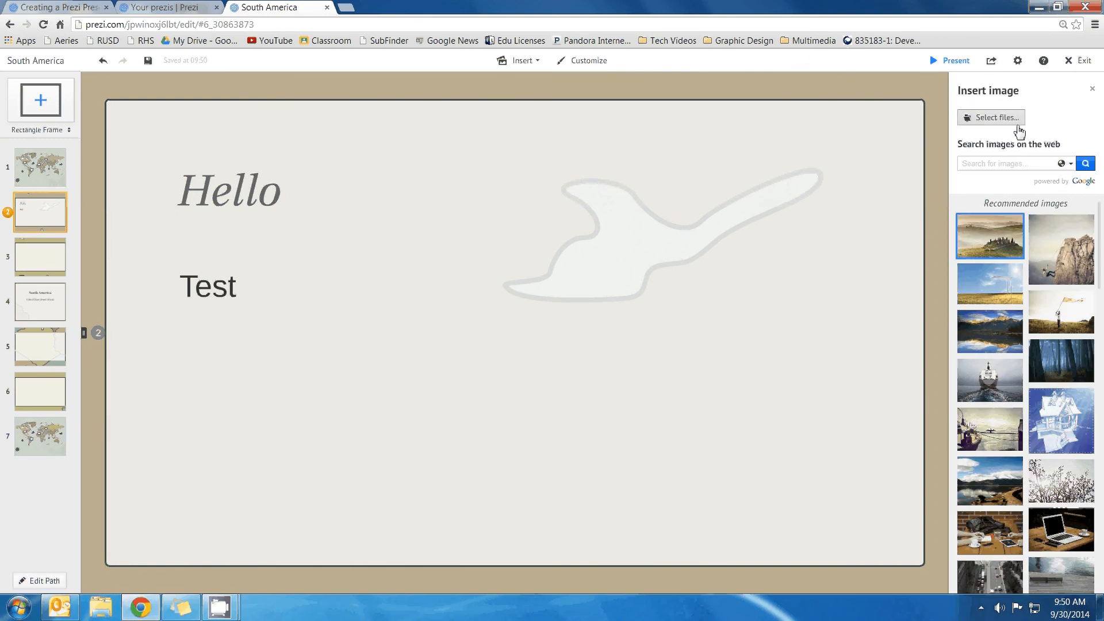
left_click(989, 118)
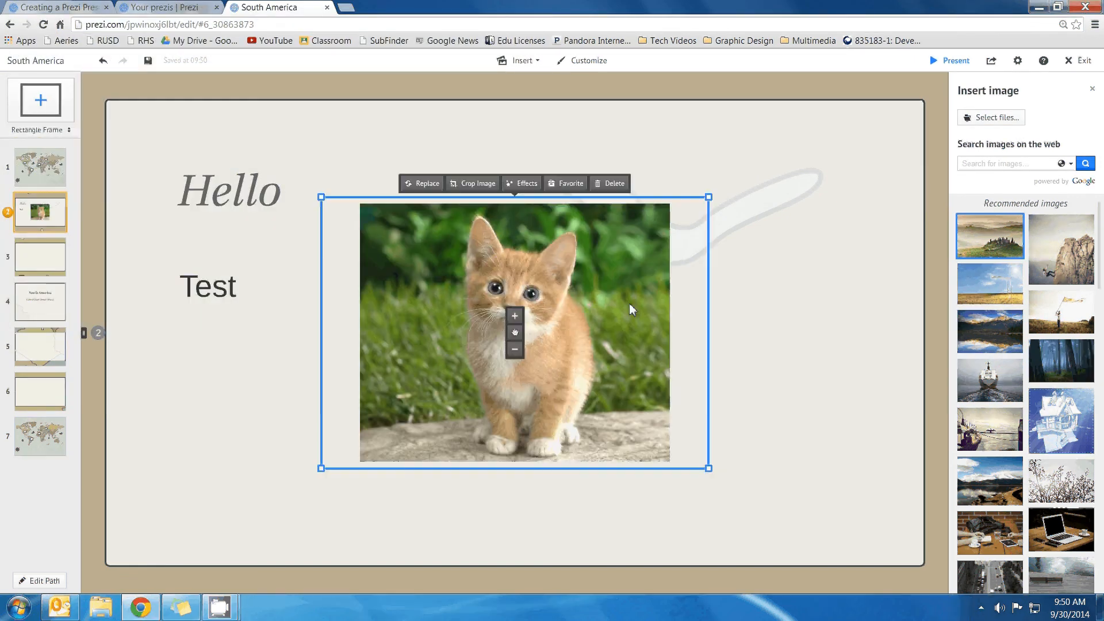
left_click(981, 166)
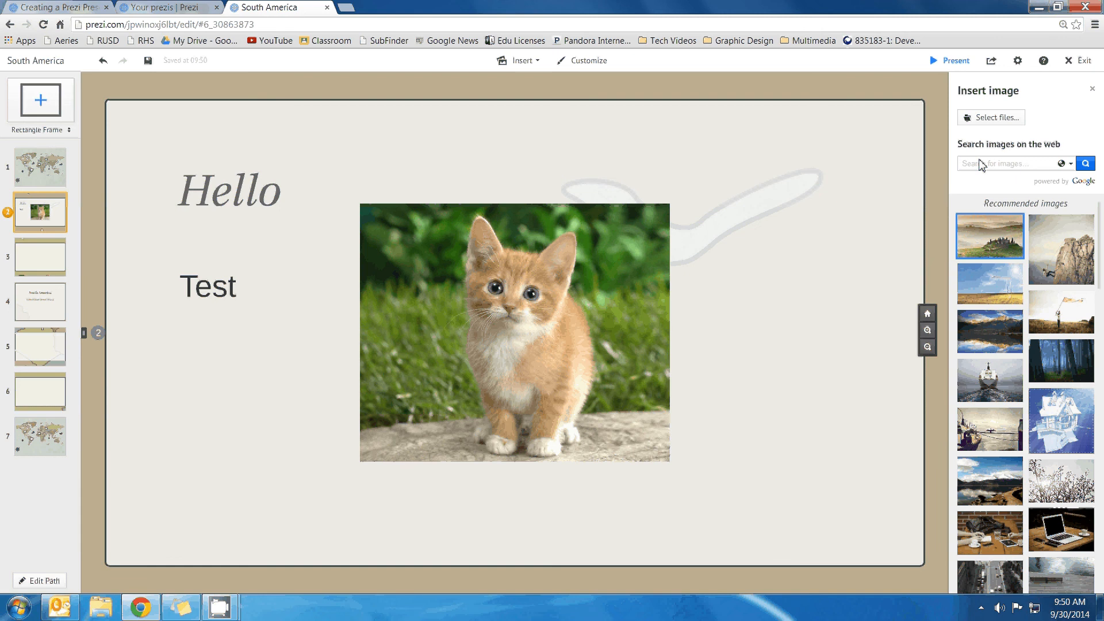
type("cat")
key("Return")
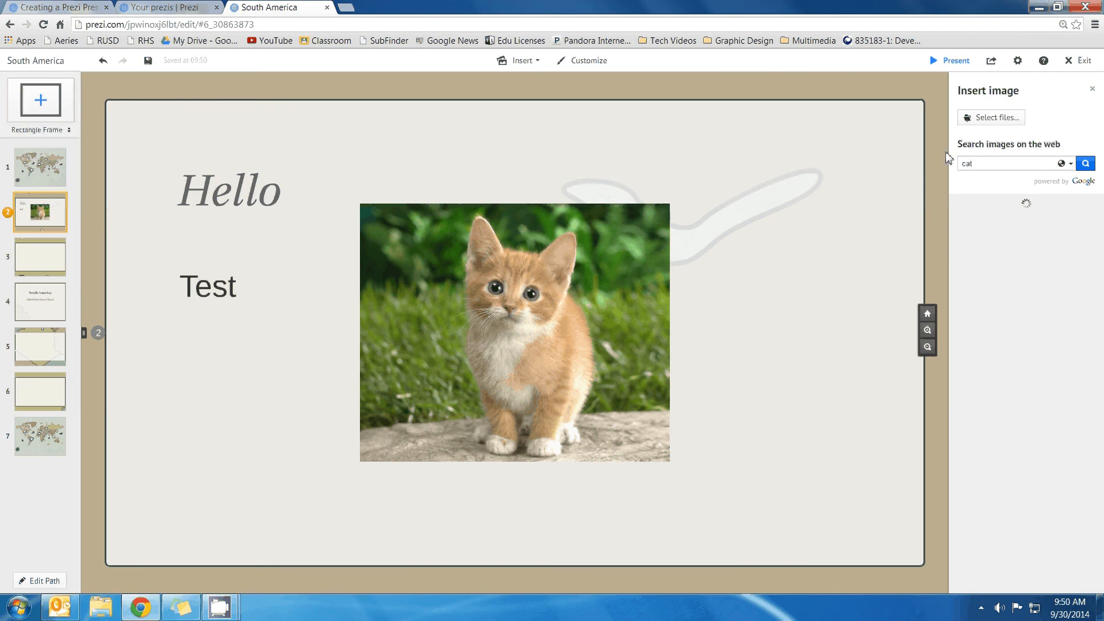
Open the YouTube site in a new browser tab
scroll(566, 243, "down", 2)
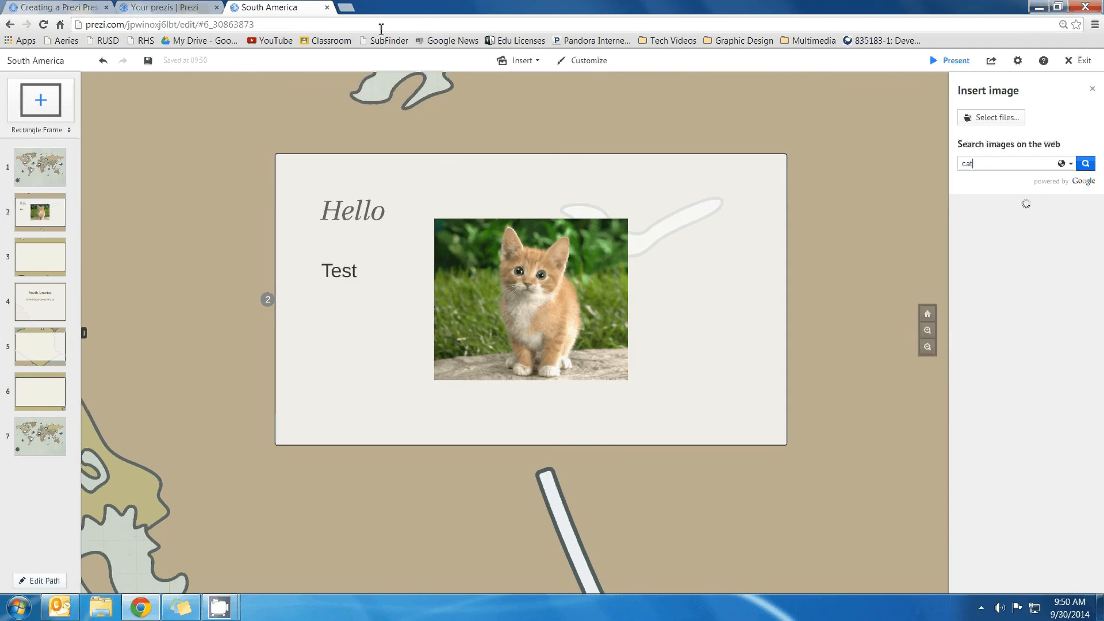
left_click(346, 7)
left_click(270, 41)
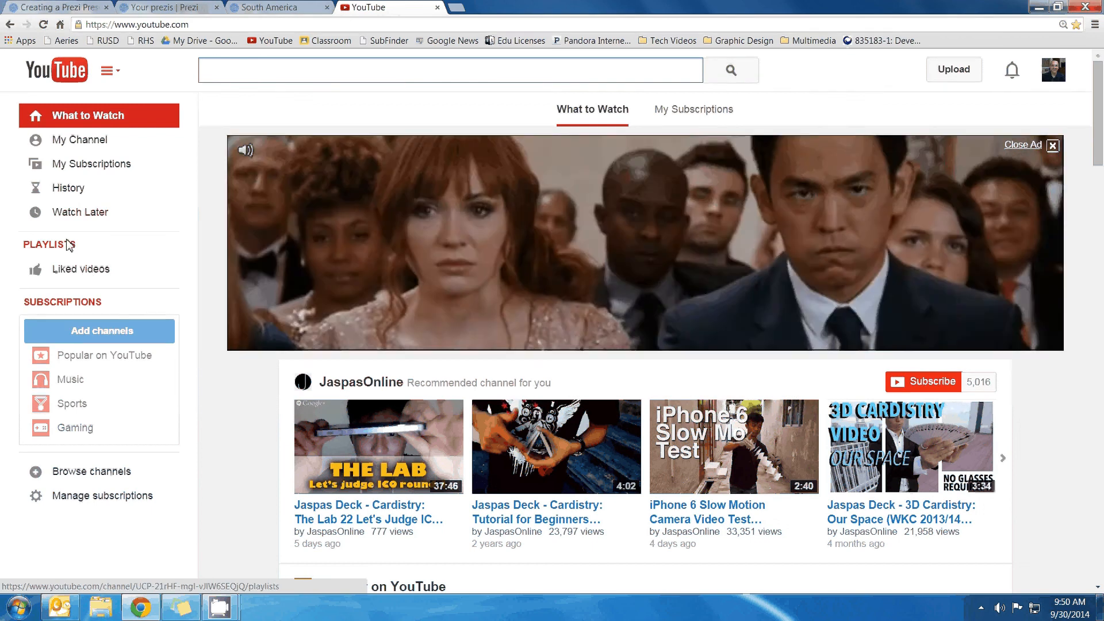
Open the 'Illustrator Tutorial Planets 4' video, copy its URL, and return to the prezi tab
left_click(97, 147)
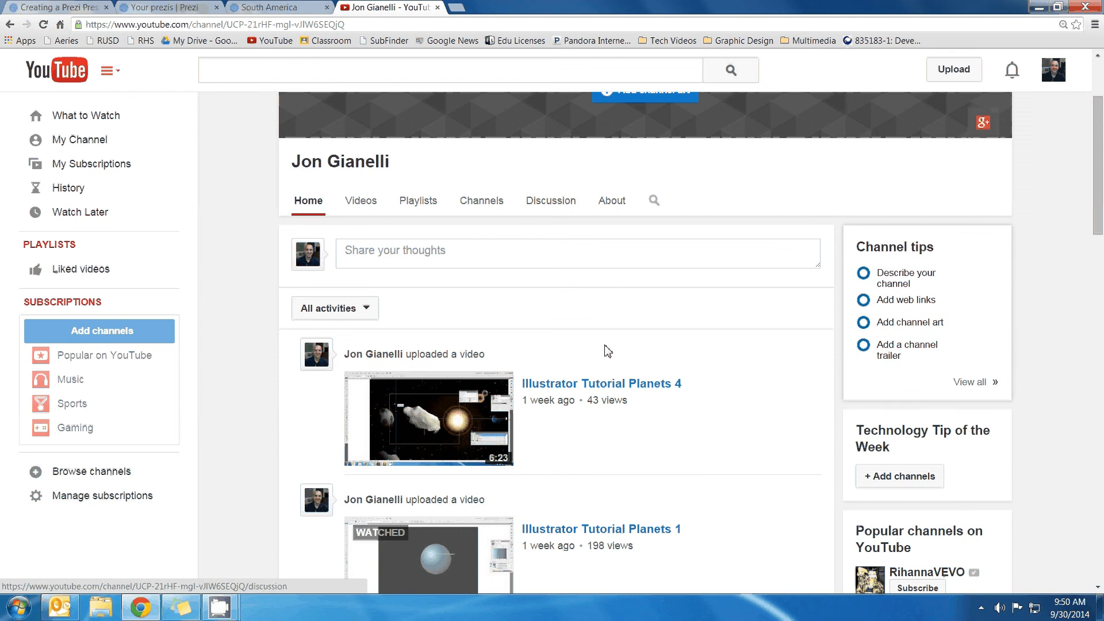
left_click(589, 386)
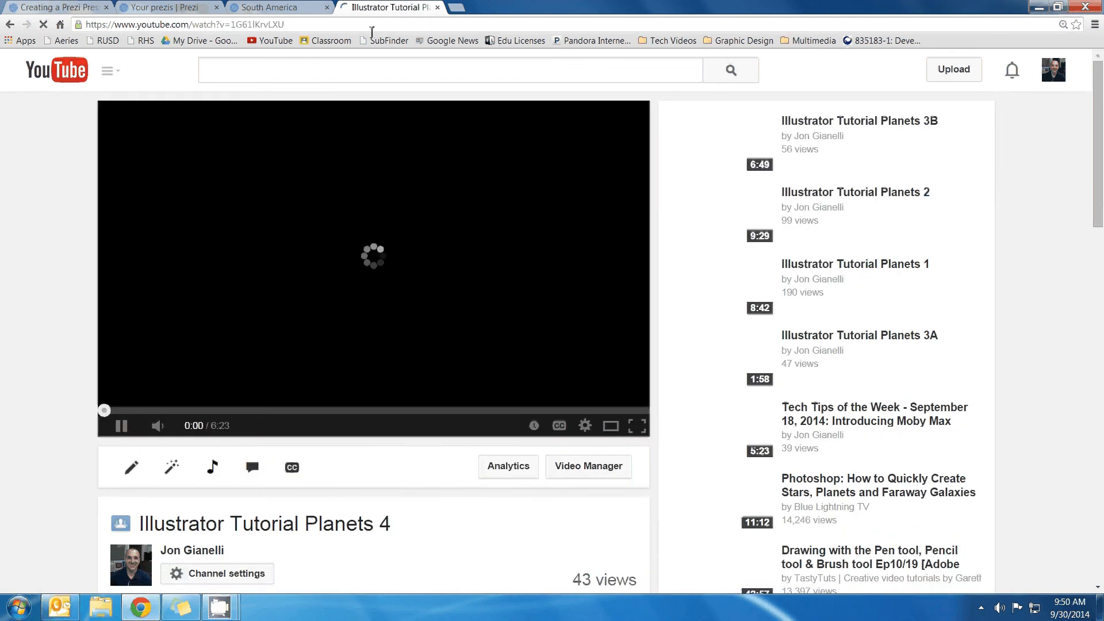
left_click(369, 28)
right_click(369, 28)
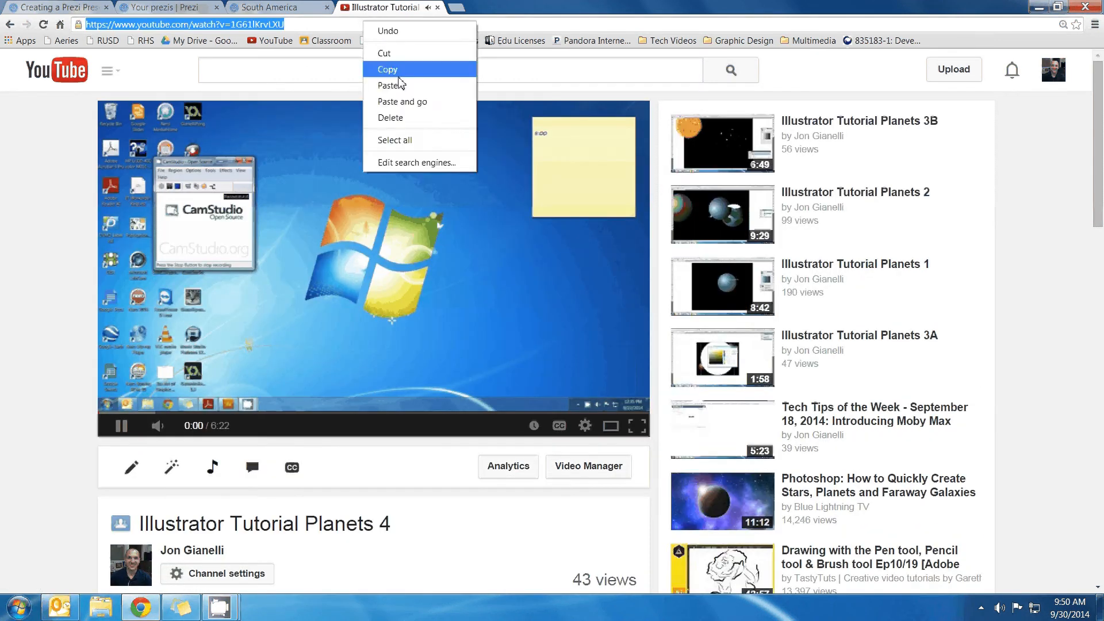
left_click(380, 66)
left_click(276, 7)
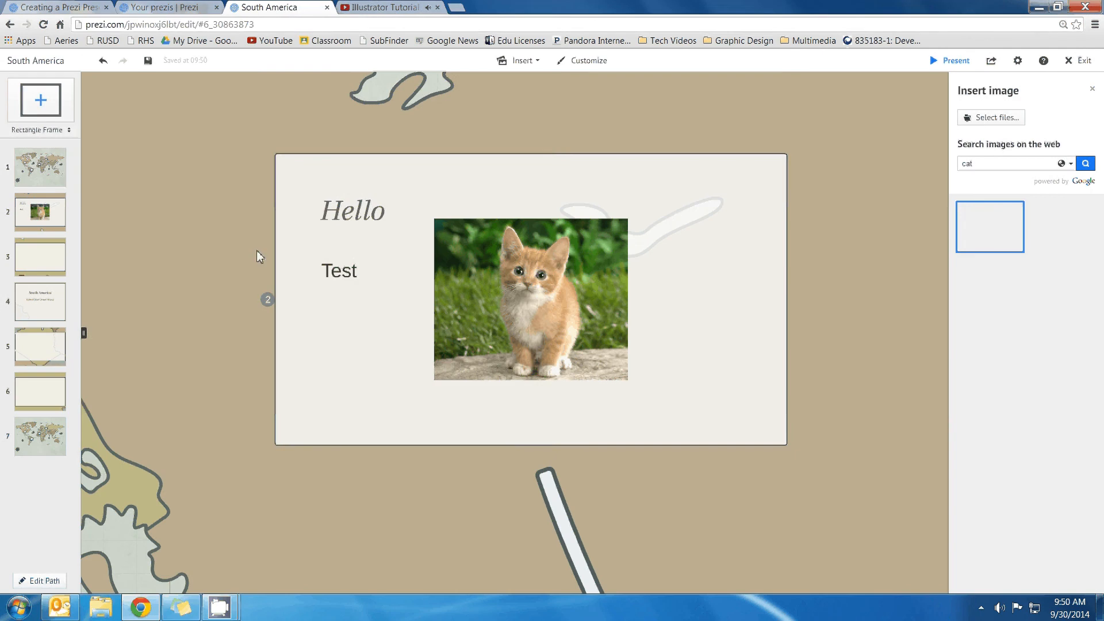
Insert the copied Planets YouTube video link via Insert > YouTube video
left_click(341, 357)
left_click(520, 41)
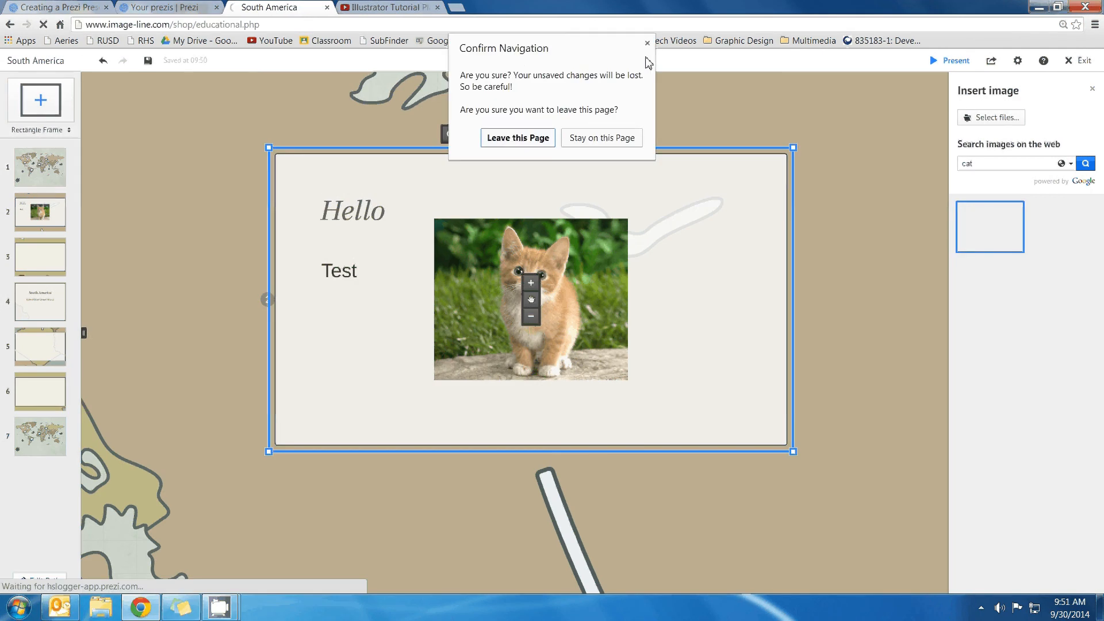
left_click(647, 43)
left_click(545, 58)
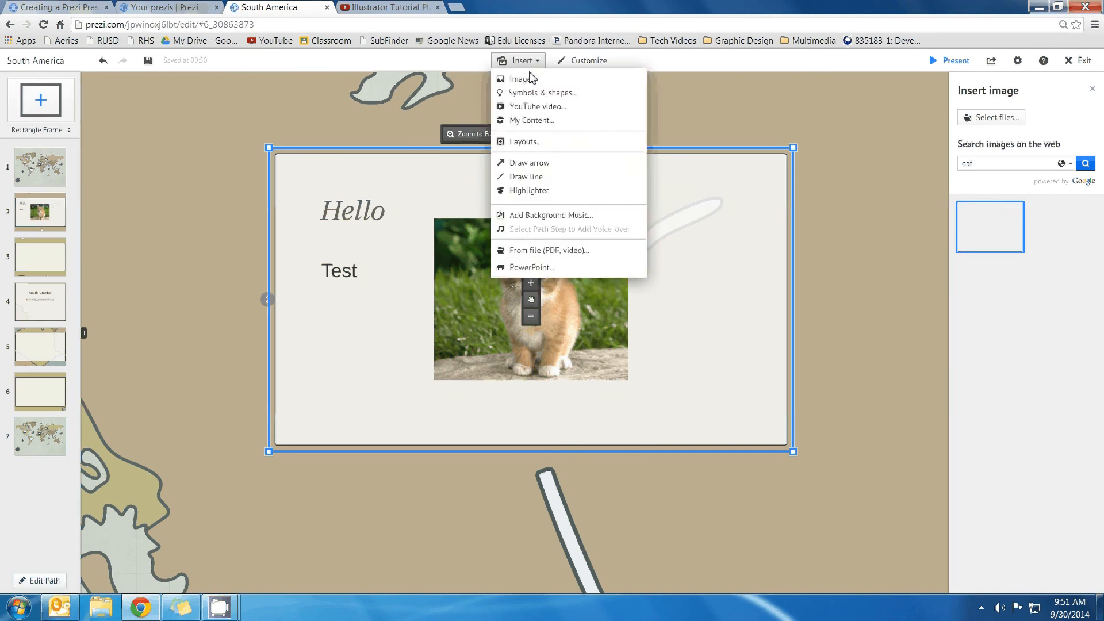
left_click(529, 106)
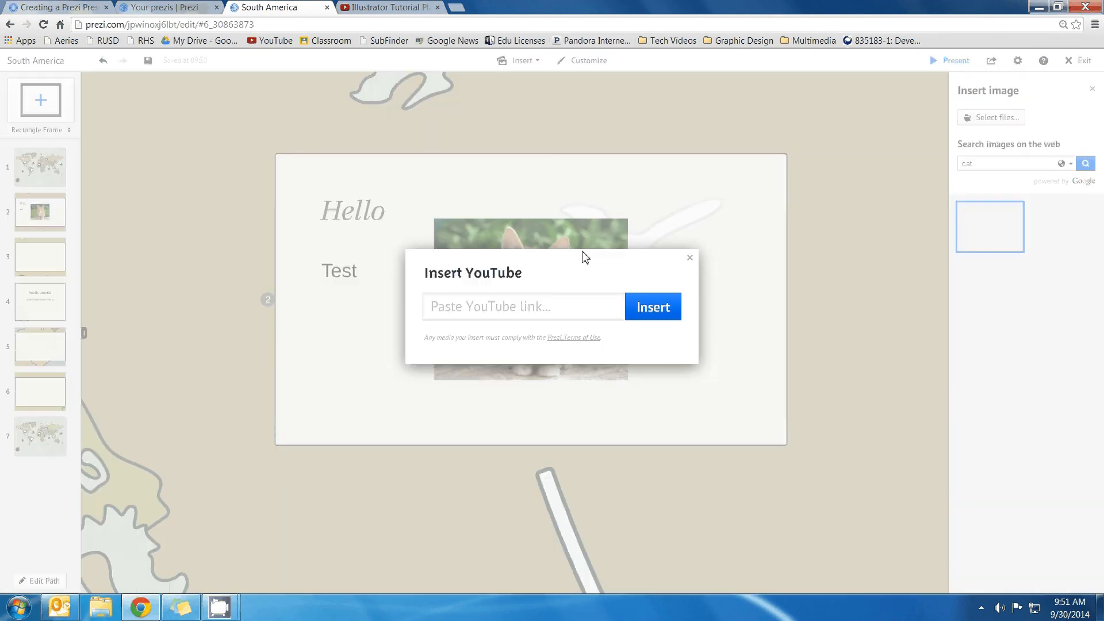
right_click(520, 306)
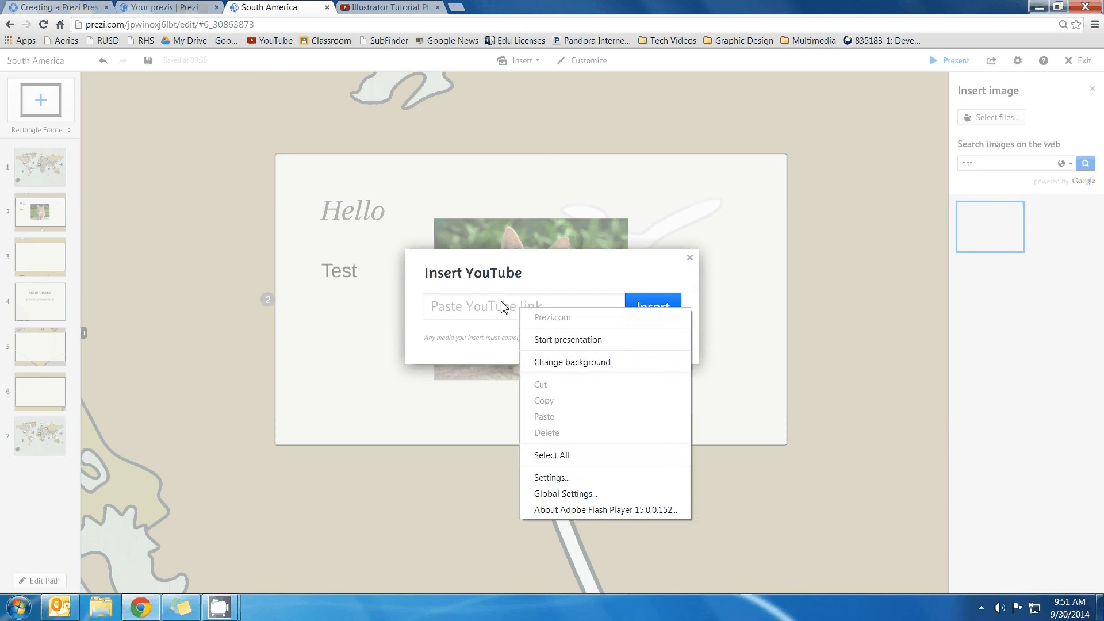
left_click(503, 306)
key("ctrl+v")
left_click(654, 310)
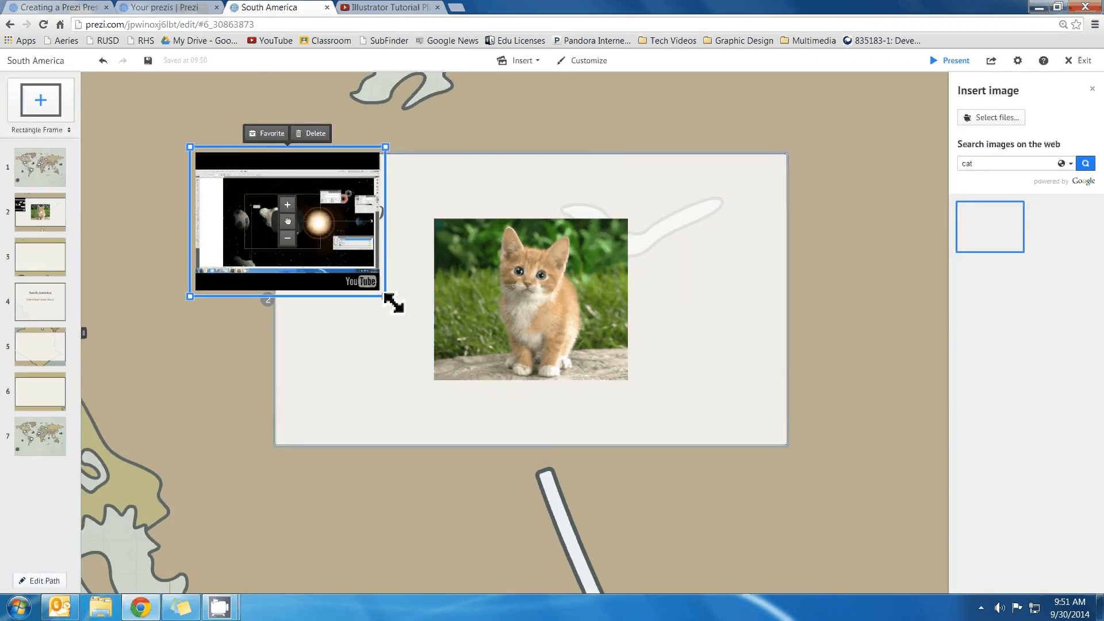
Enlarge the video to fit its frame over the United States, then present full screen
left_click_drag(385, 296, 669, 420)
scroll(505, 370, "down", 5)
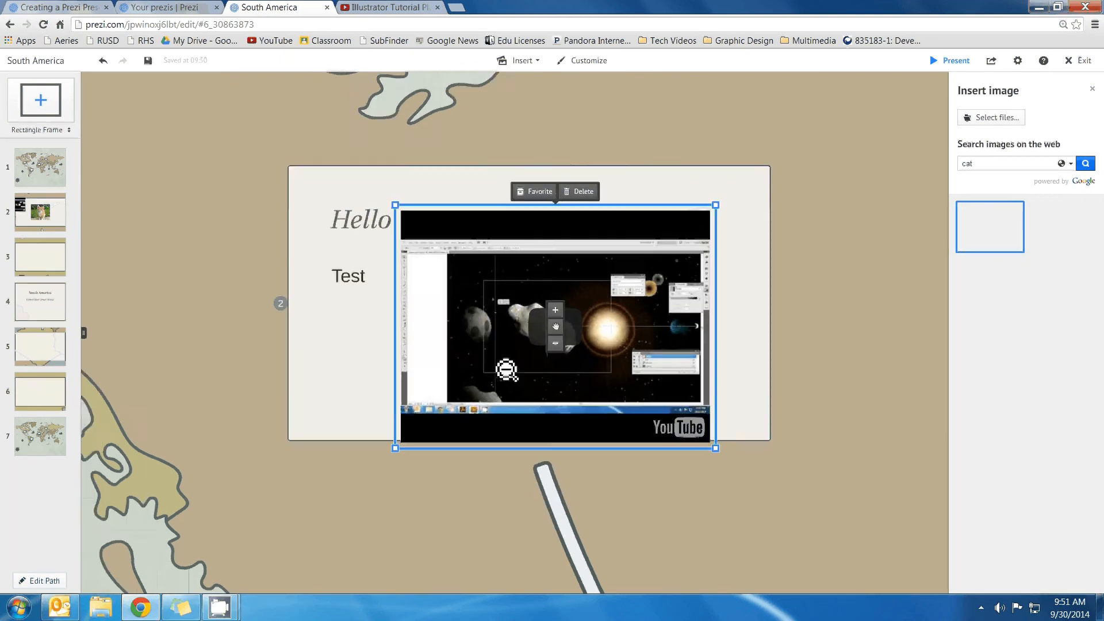
scroll(554, 384, "down", 3)
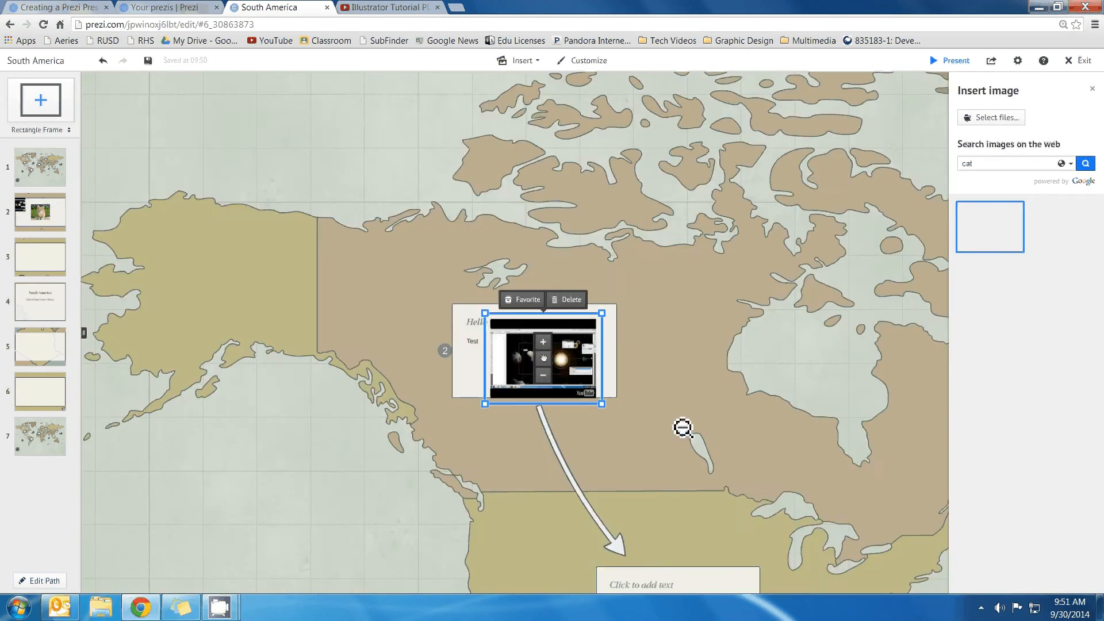
left_click_drag(683, 427, 594, 457)
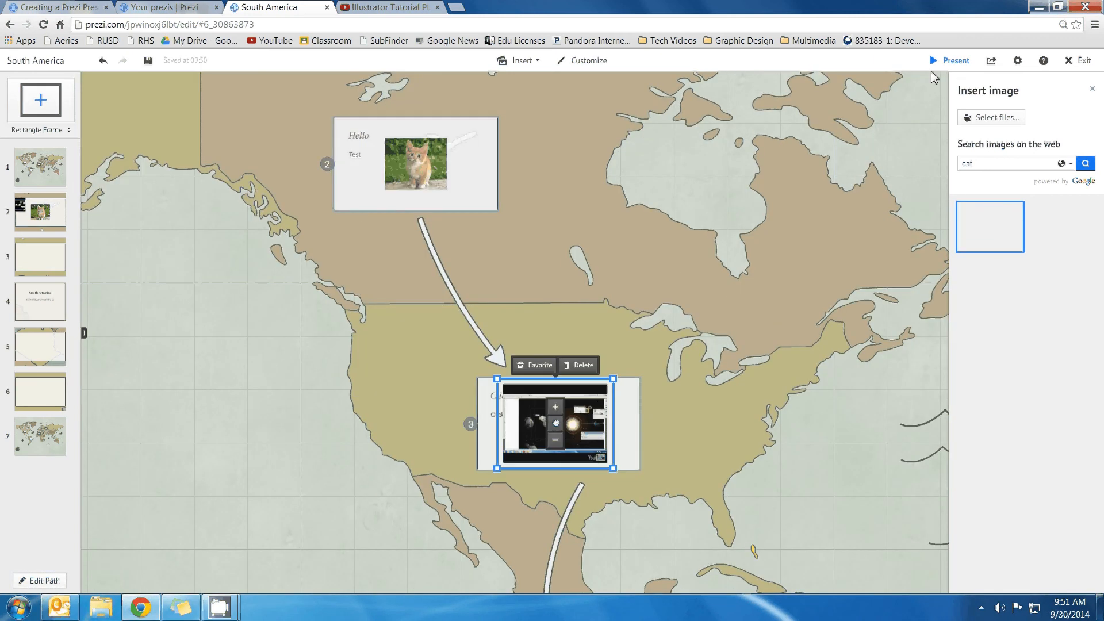
left_click(968, 69)
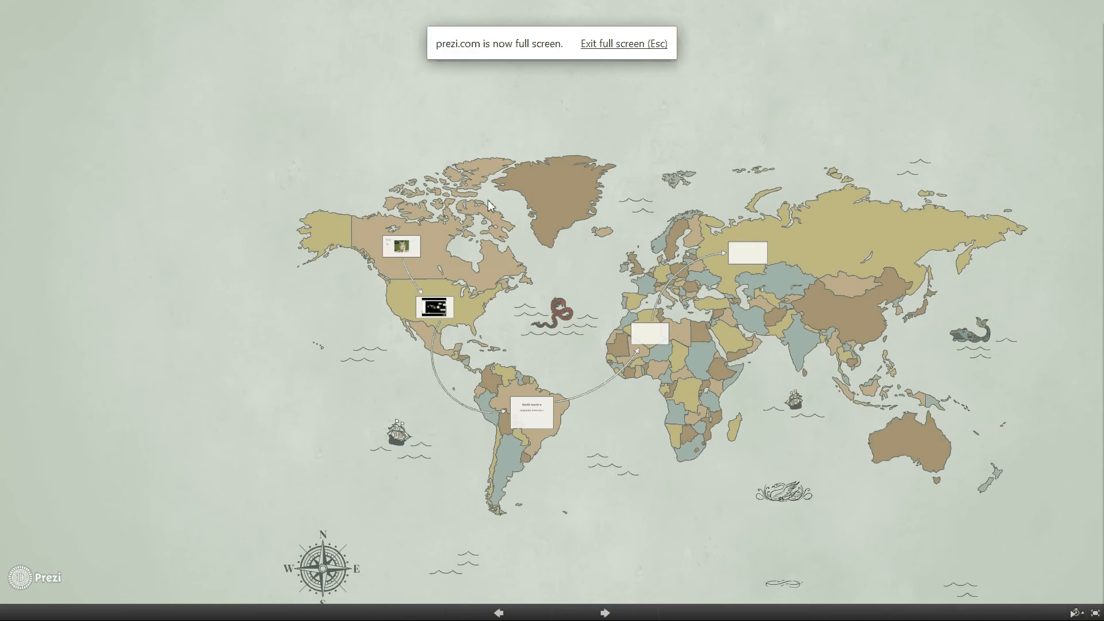
Restart the presentation, play the embedded Planets video, advance past South America, then exit
key("Escape")
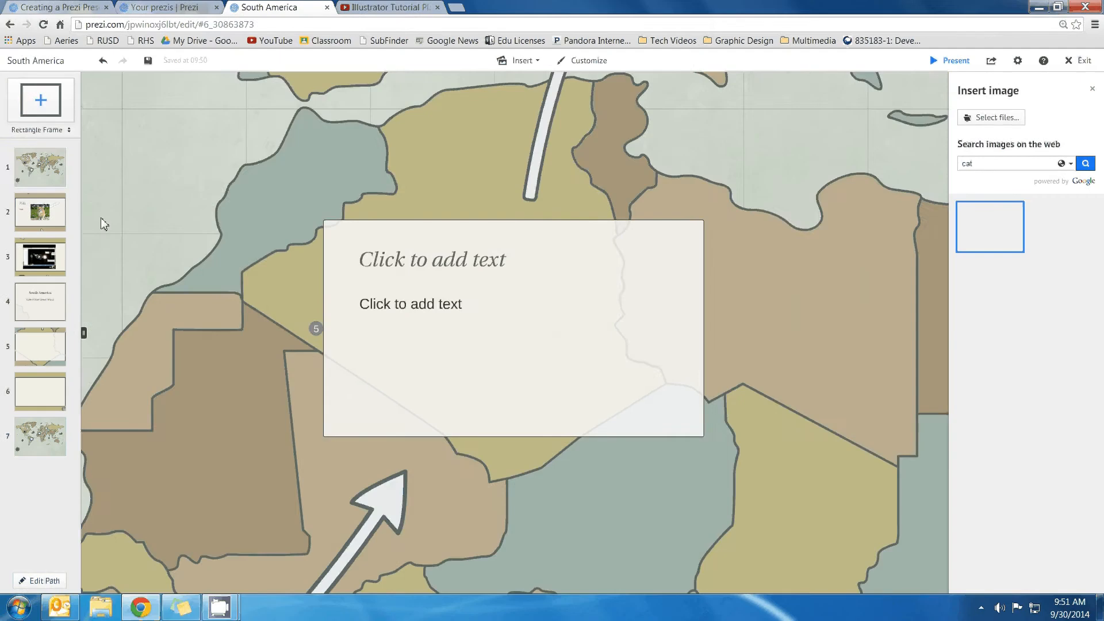
left_click(963, 67)
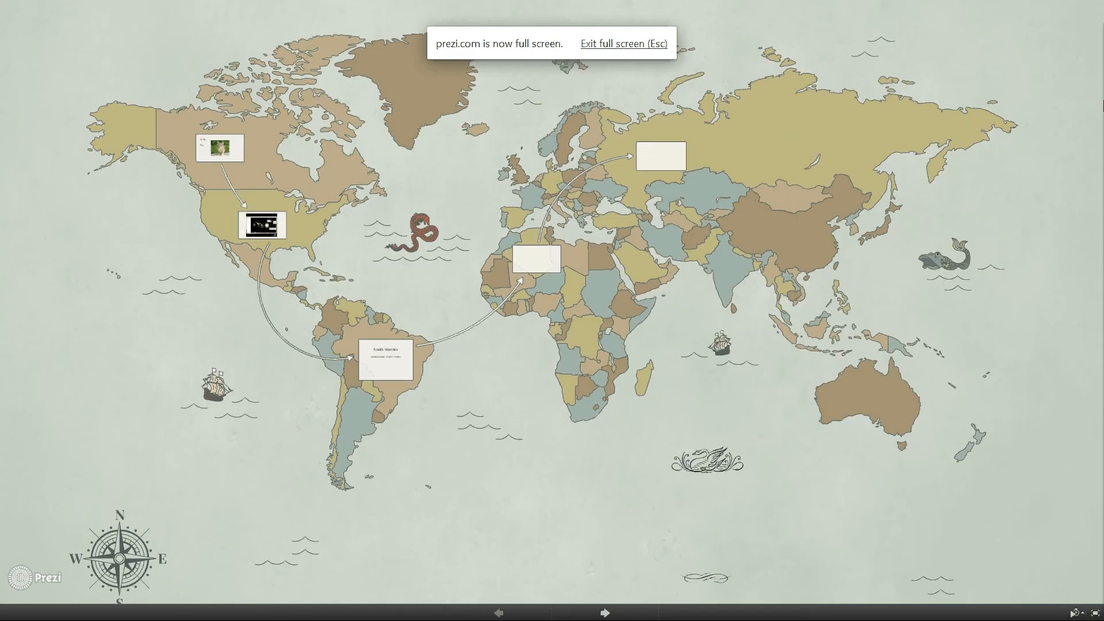
key("Right")
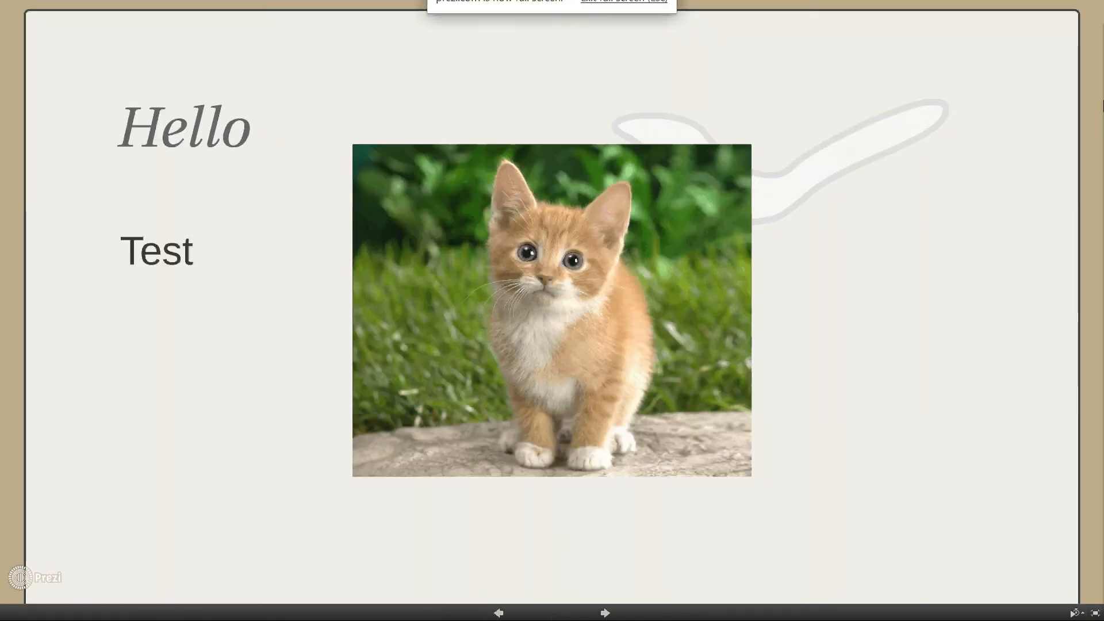
key("Right")
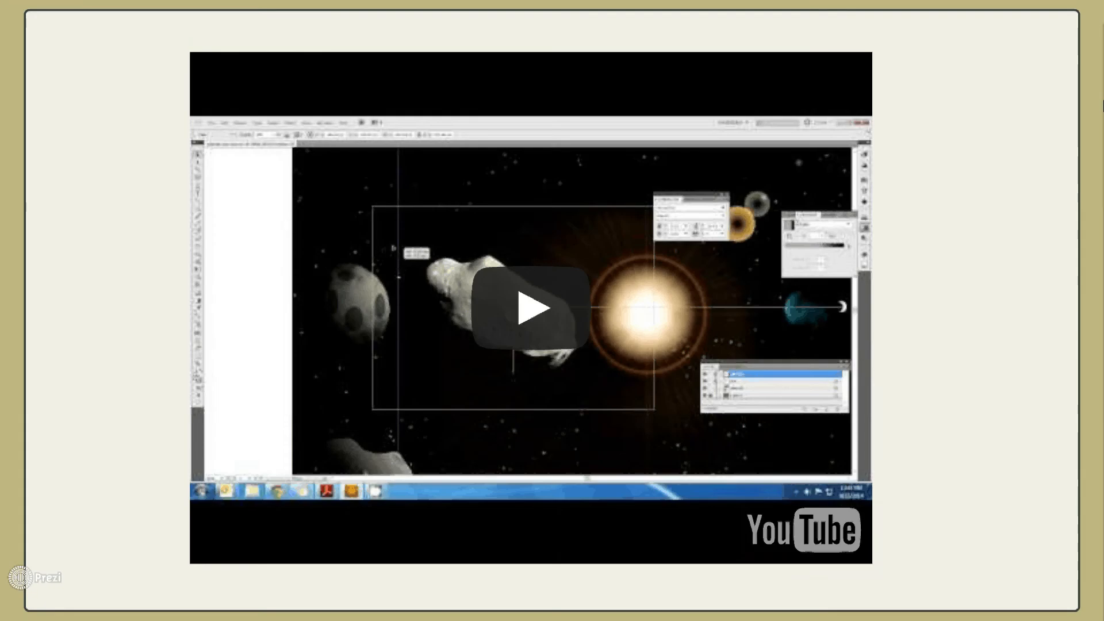
left_click(563, 322)
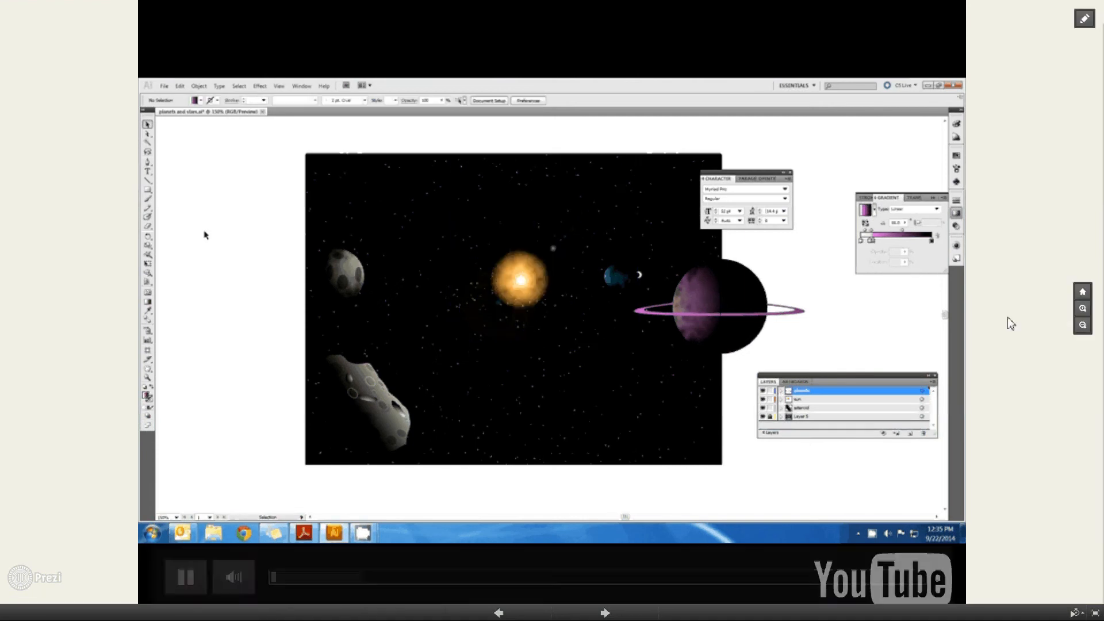
left_click(1001, 330)
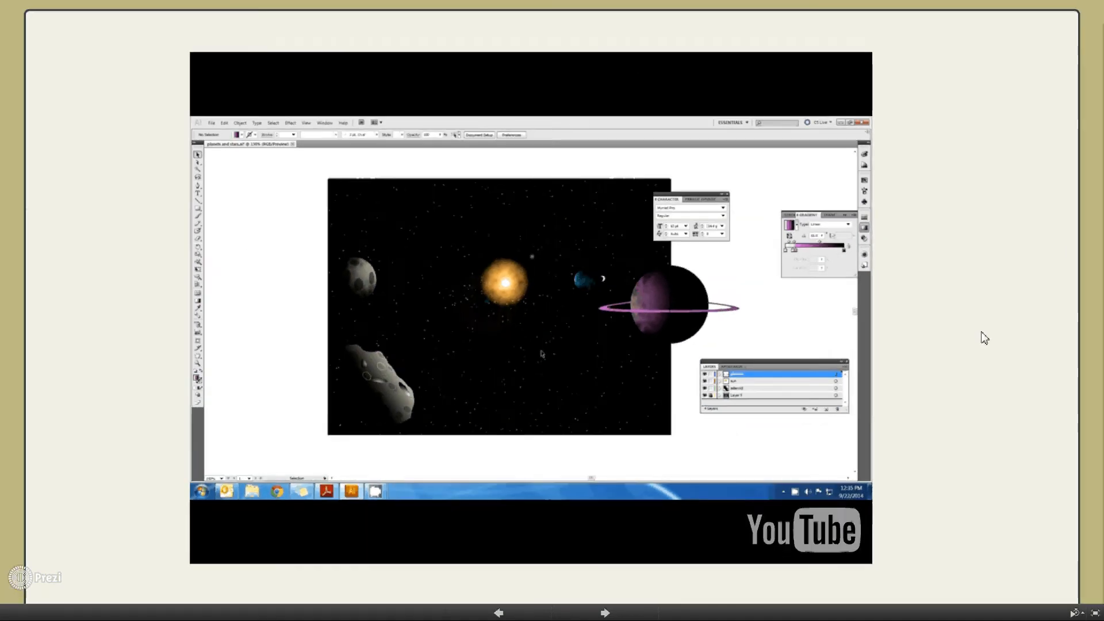
key("Right")
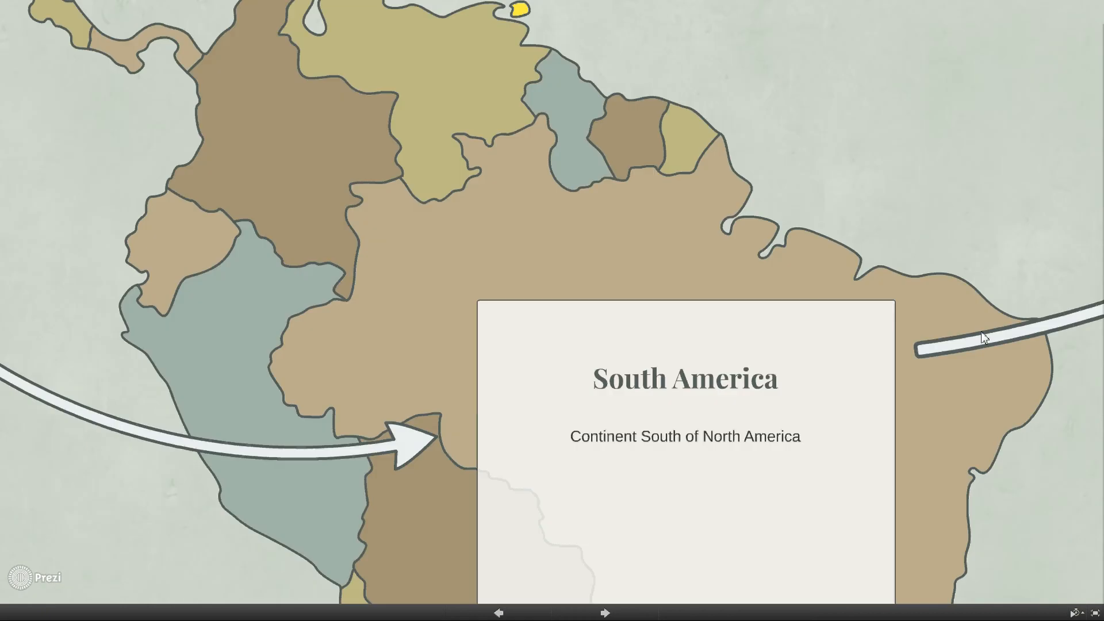
key("Right")
key("Escape")
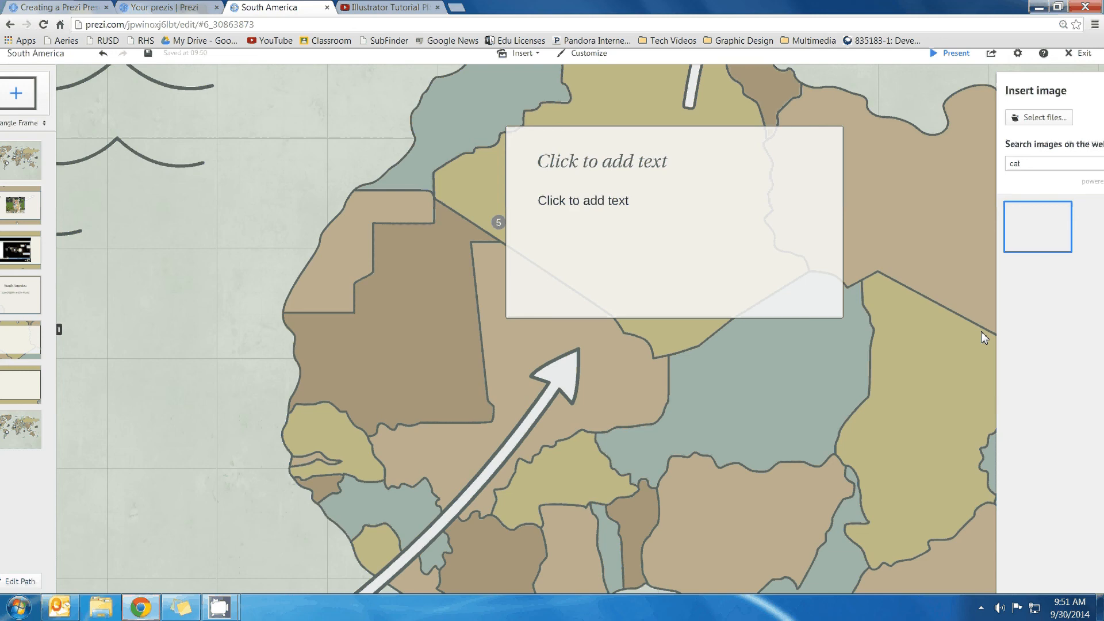
Zoom out until the entire world map with all frames and the path is visible
scroll(418, 352, "down", 3)
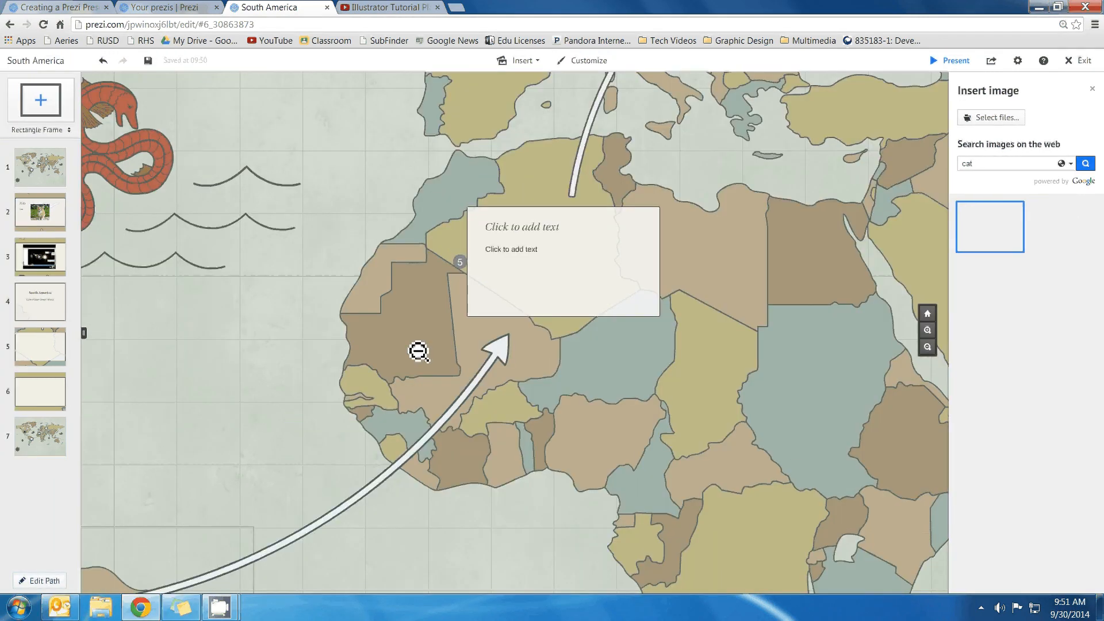
scroll(420, 356, "down", 3)
scroll(423, 365, "down", 3)
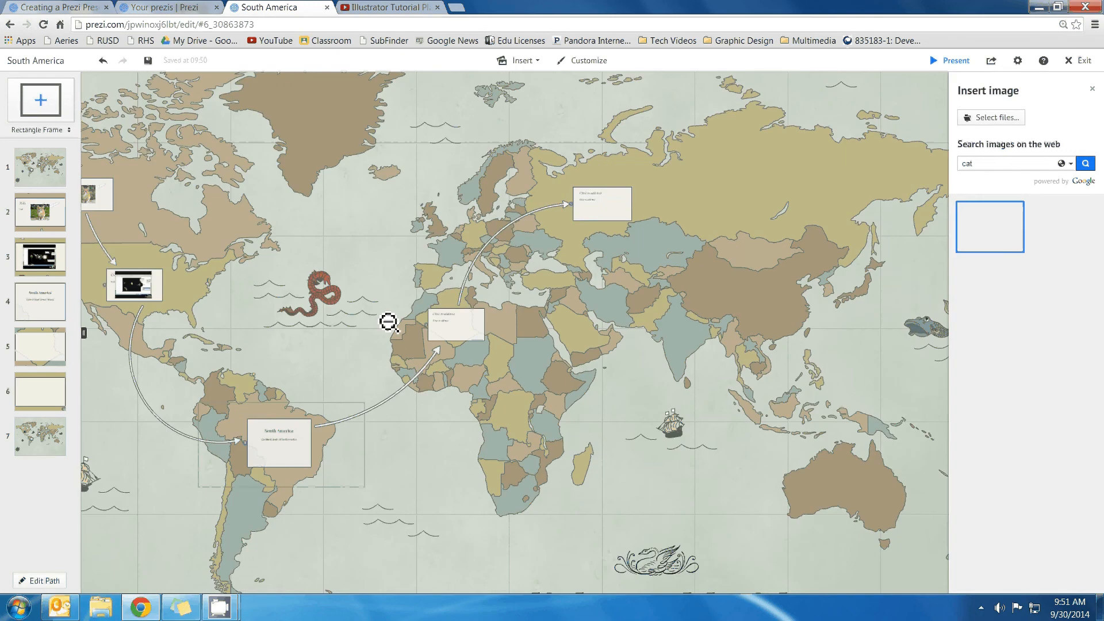
scroll(384, 324, "down", 3)
scroll(373, 331, "down", 2)
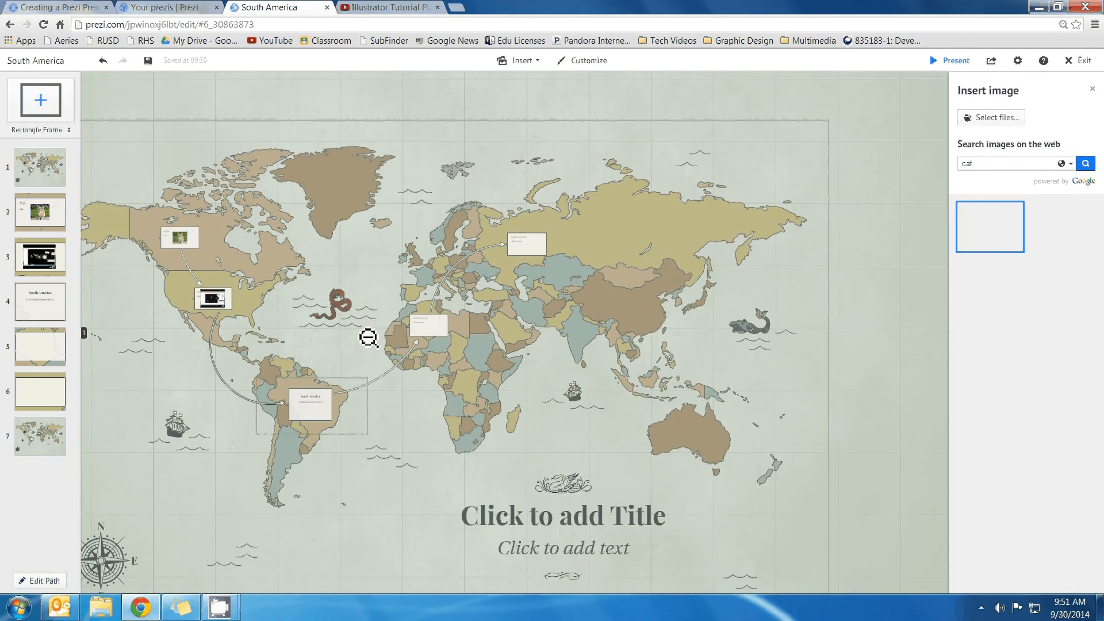
scroll(368, 338, "down", 2)
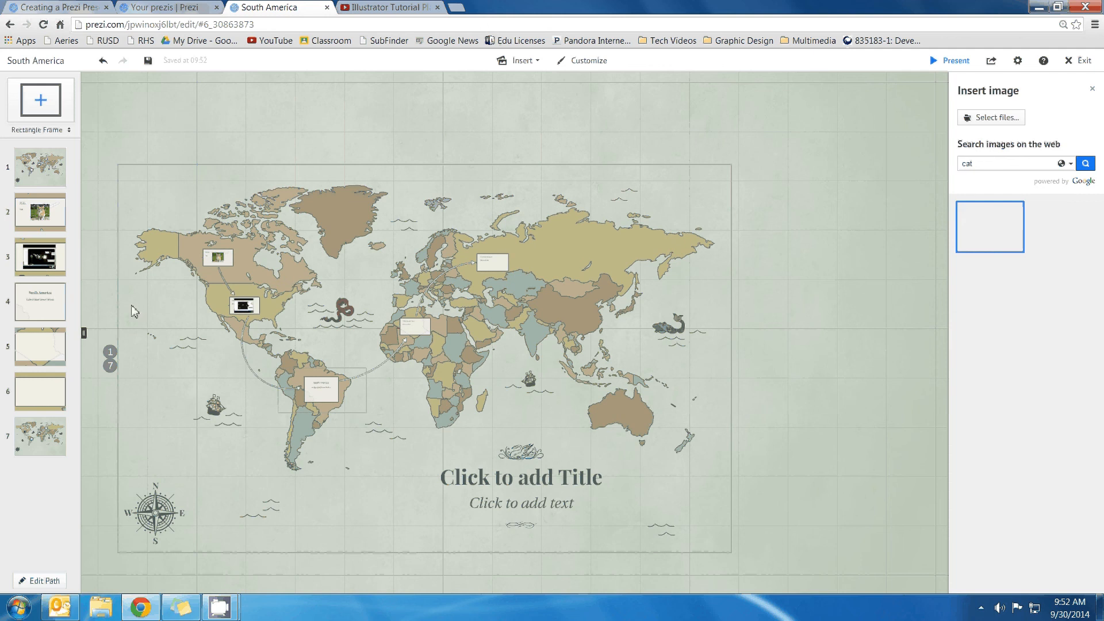
mouse_move(229, 607)
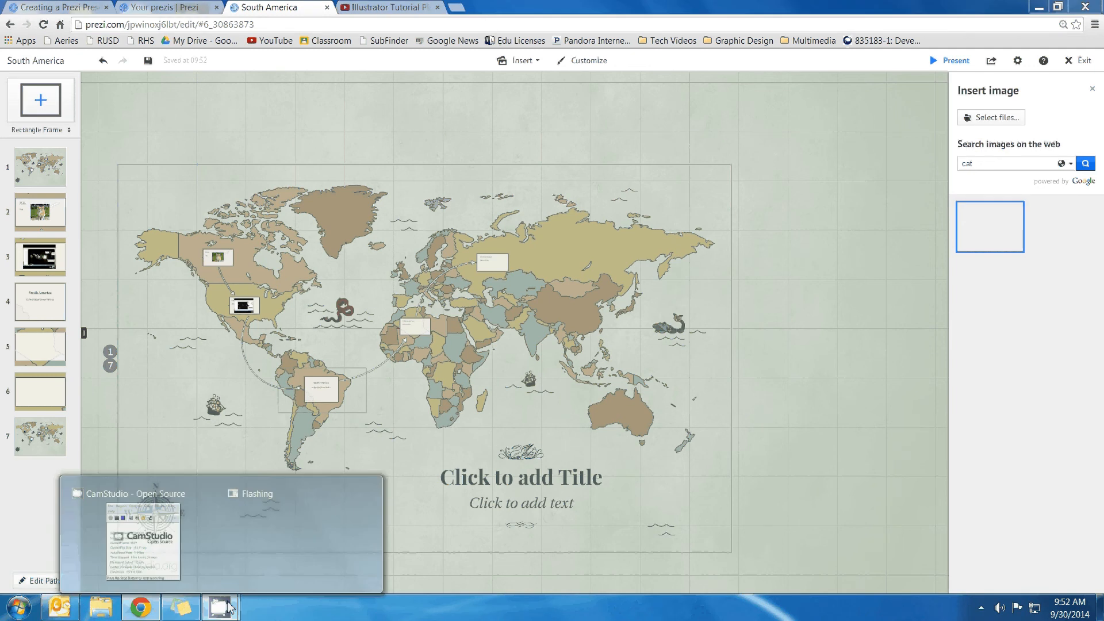